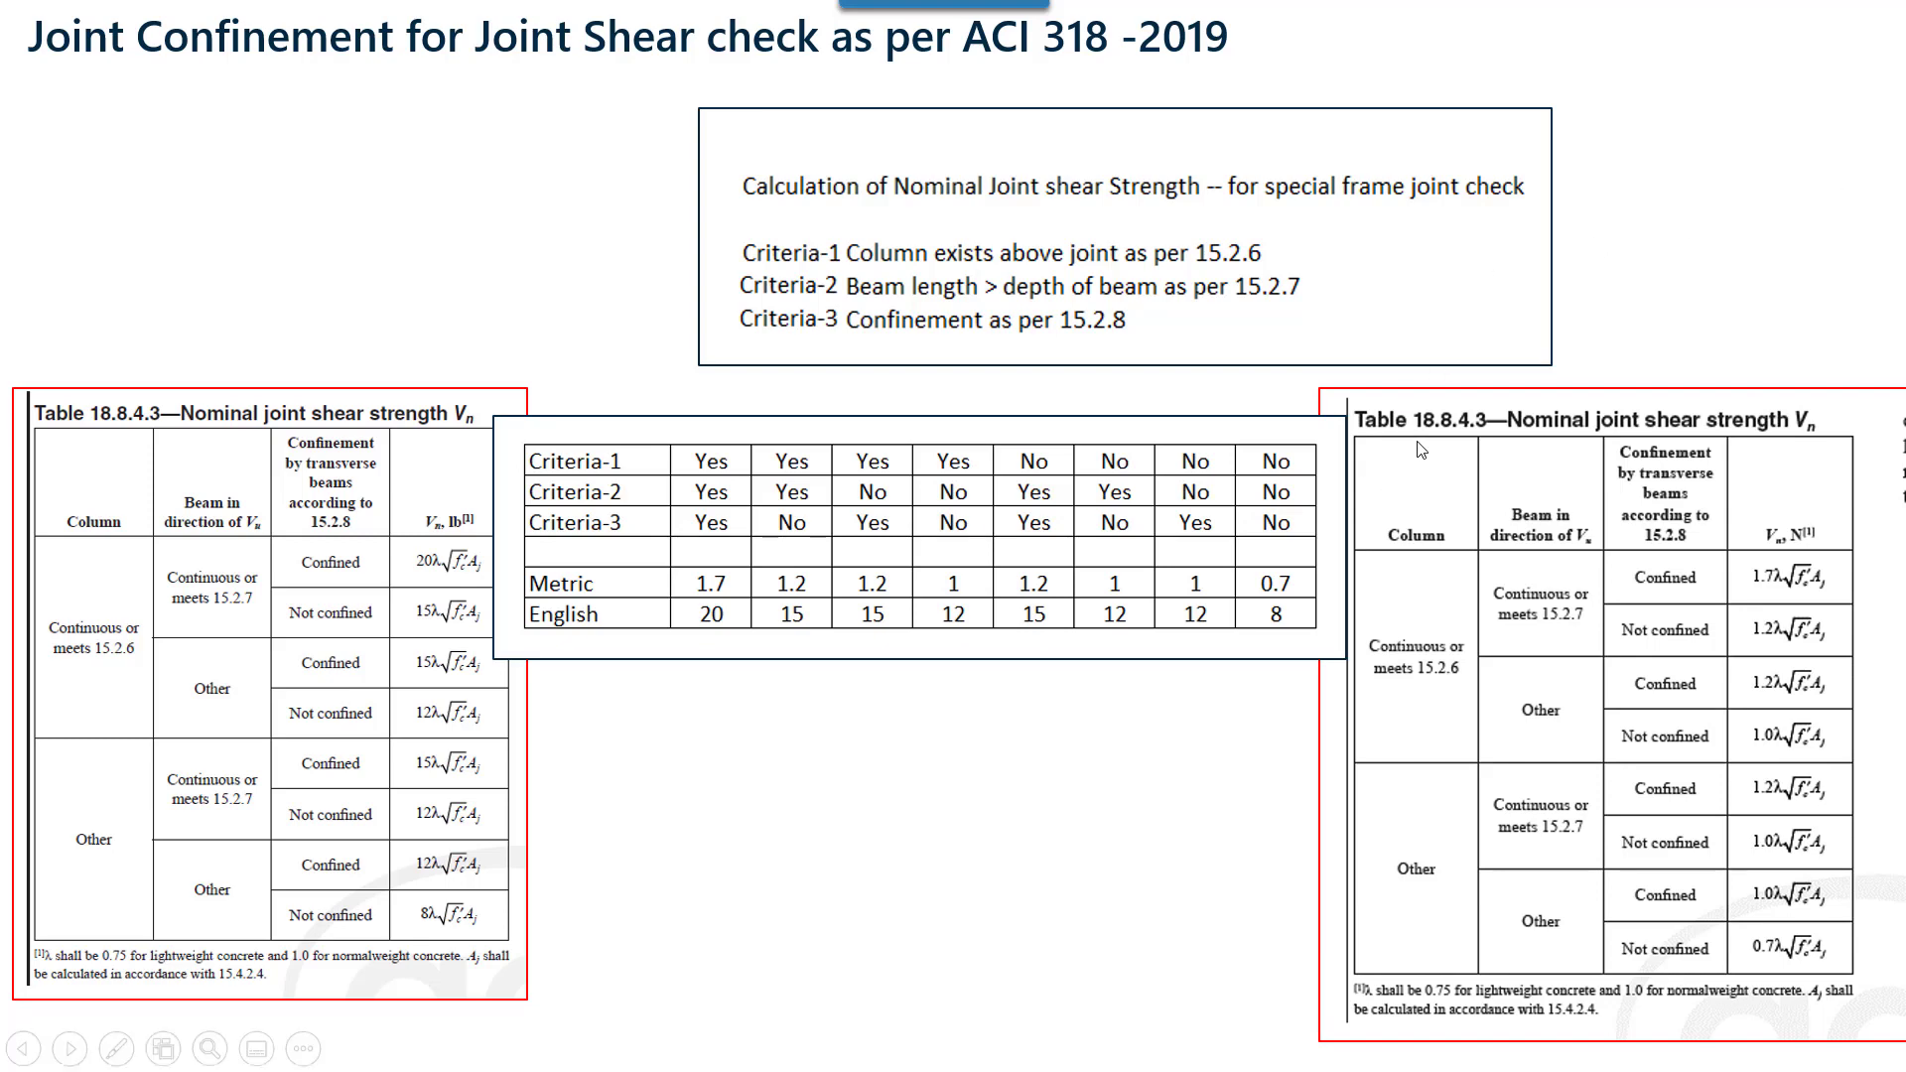
Switch to RCDC CONNECT and design the columns with the current level data, dismissing the list of failed columns.
left_click(1069, 624)
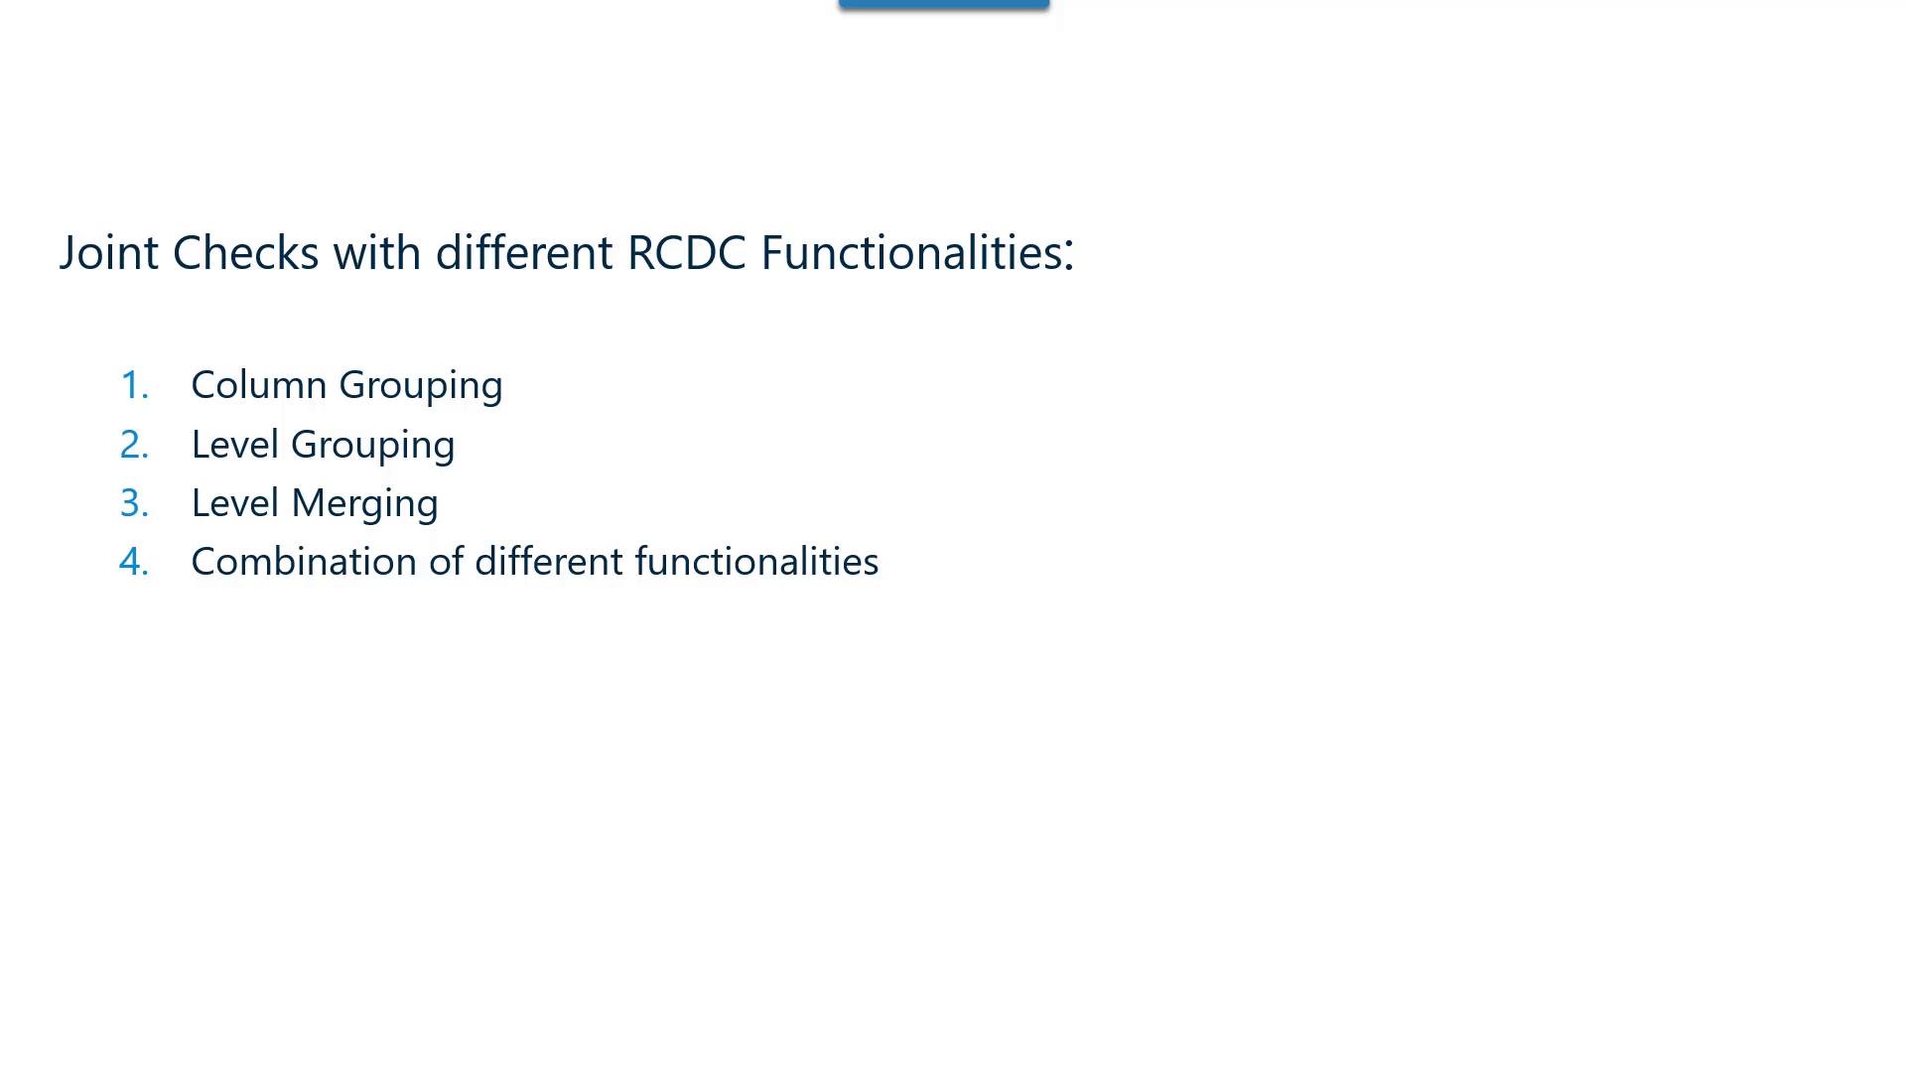
key("alt+Tab")
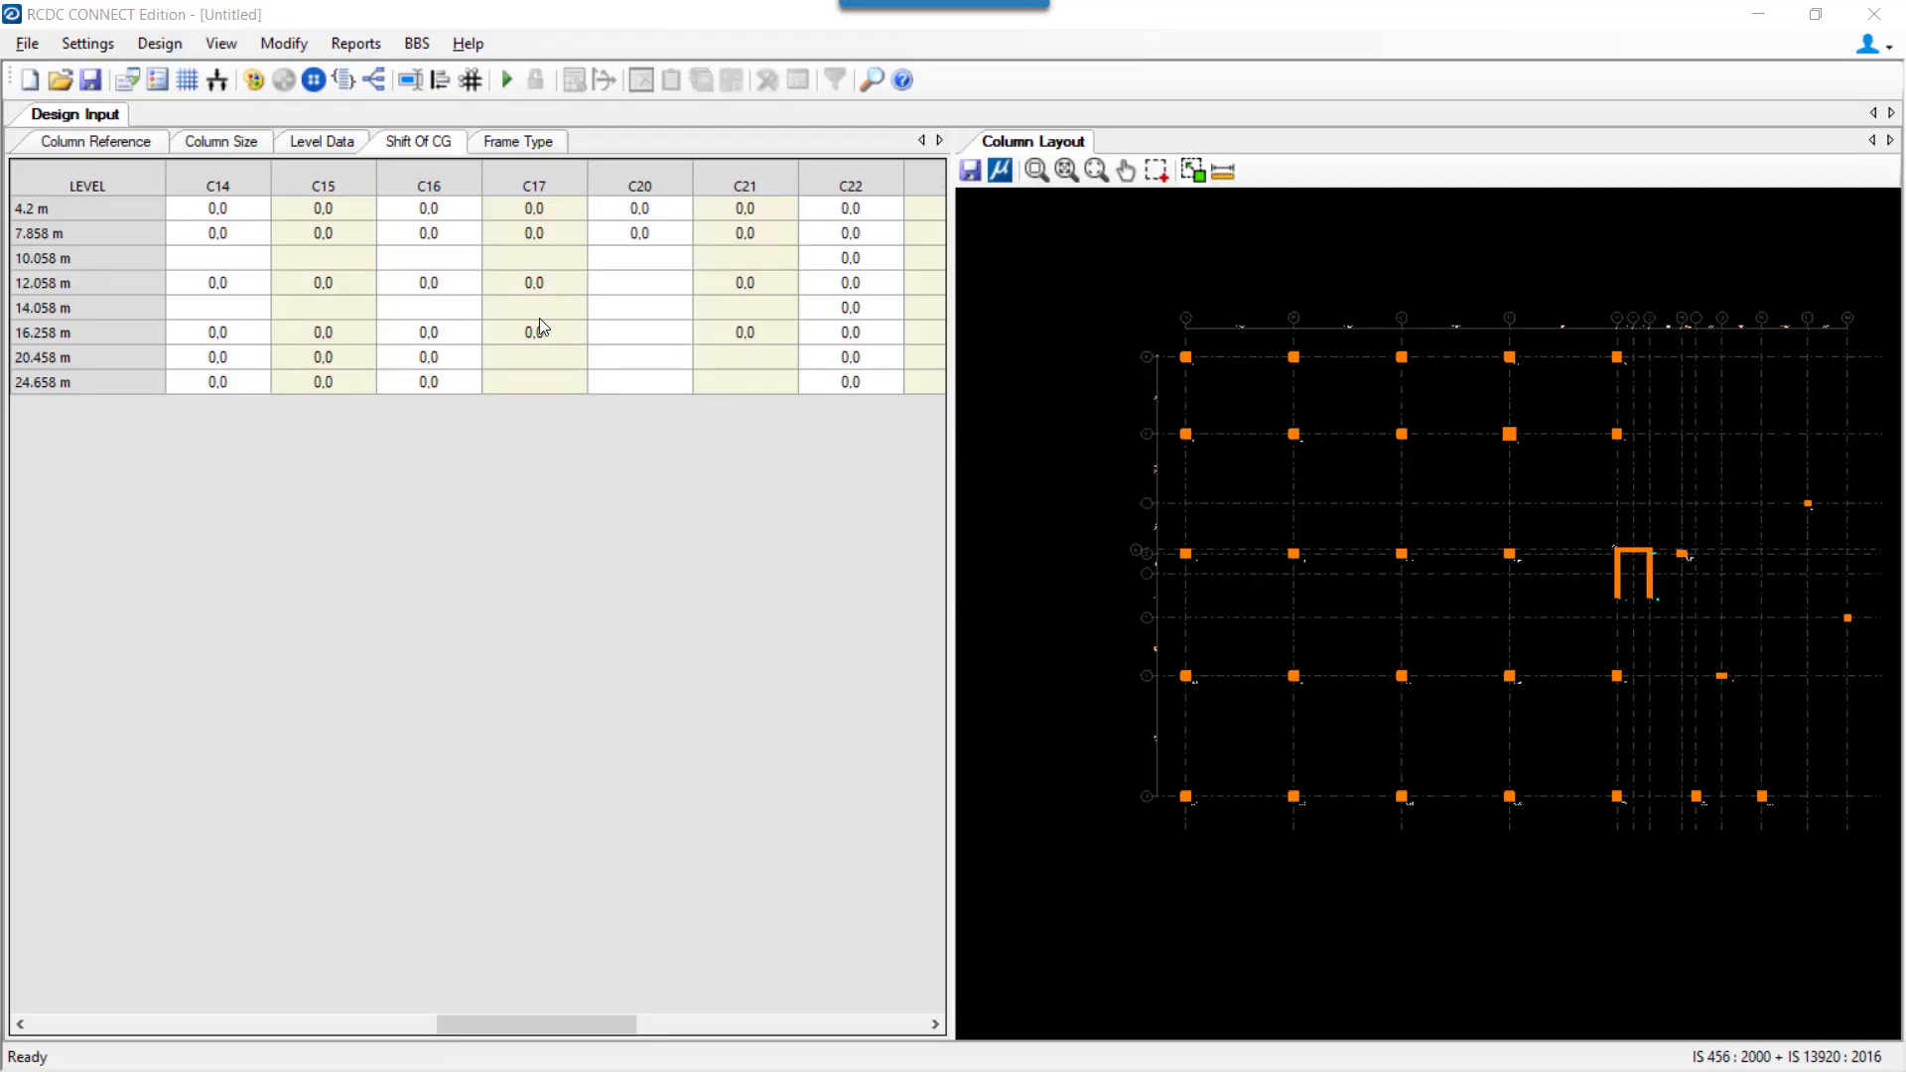
left_click(320, 145)
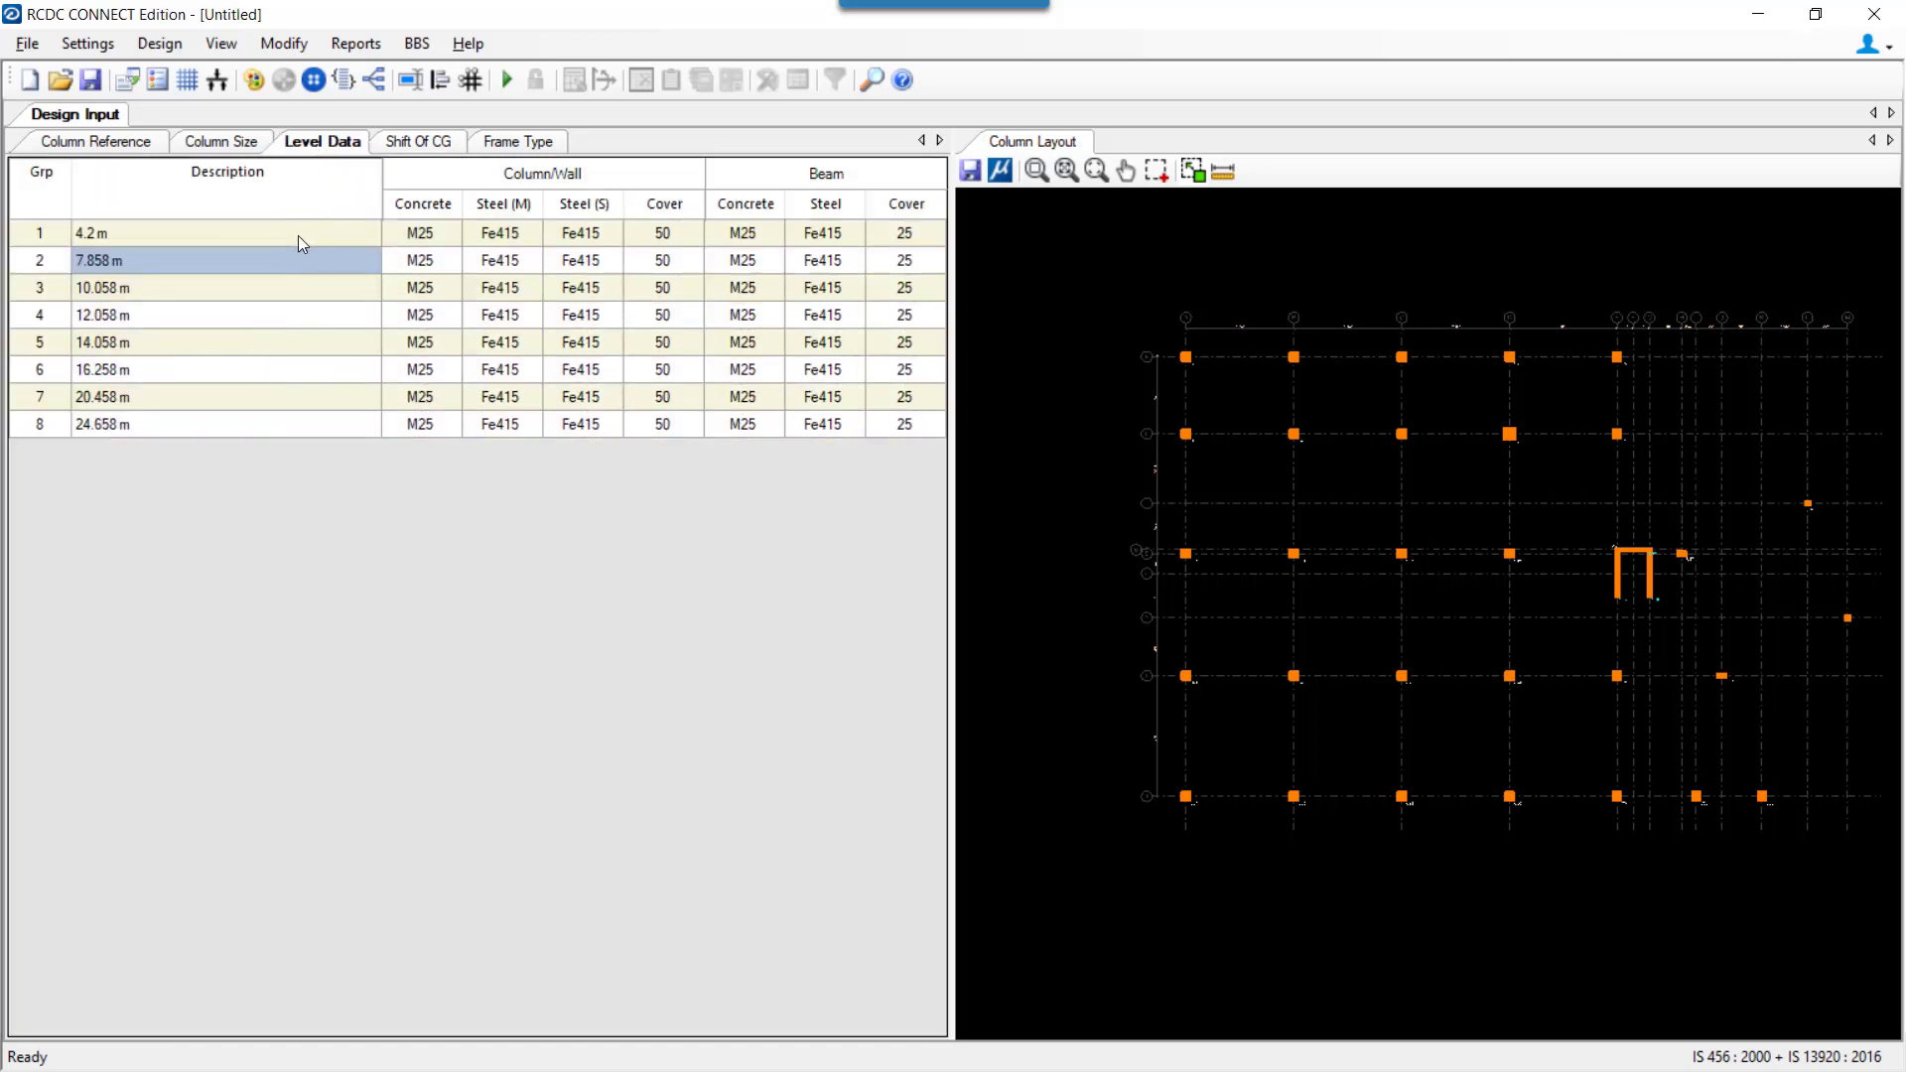
left_click(297, 235)
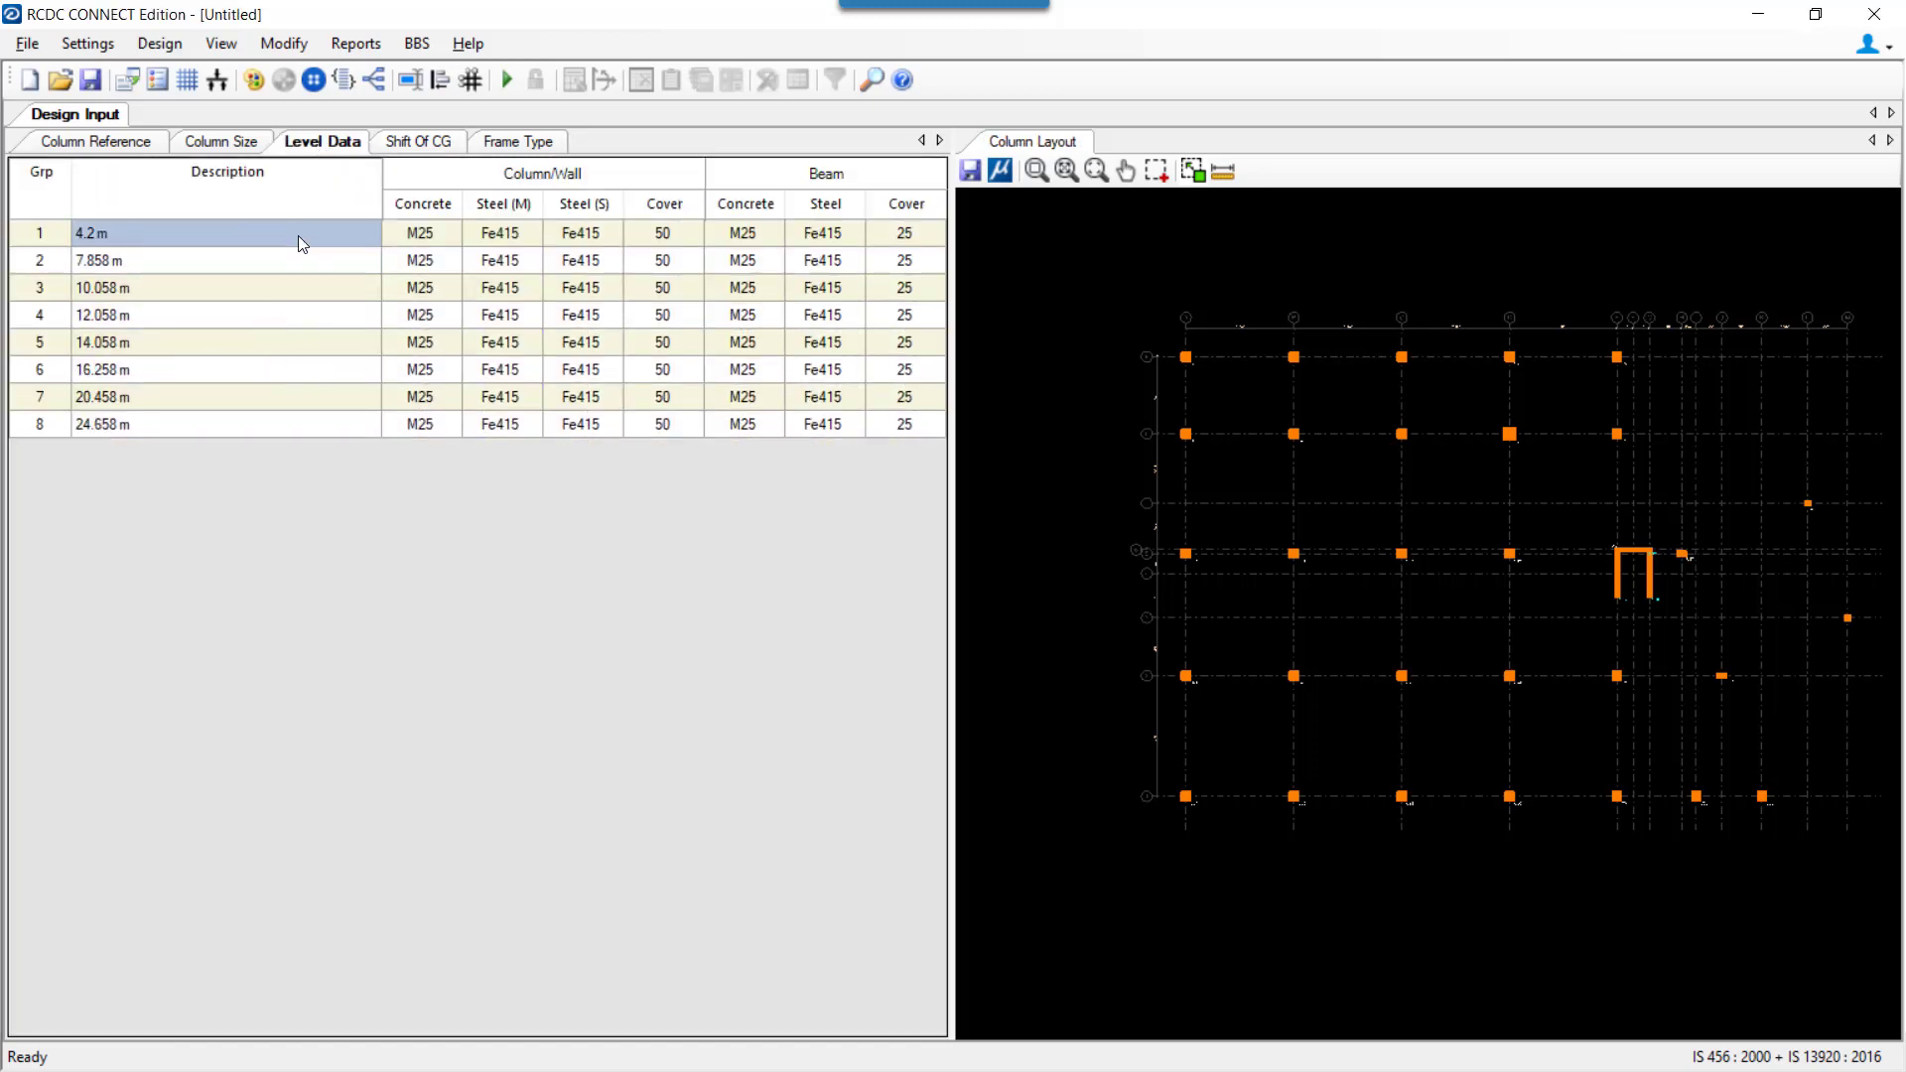
key("ctrl+Down")
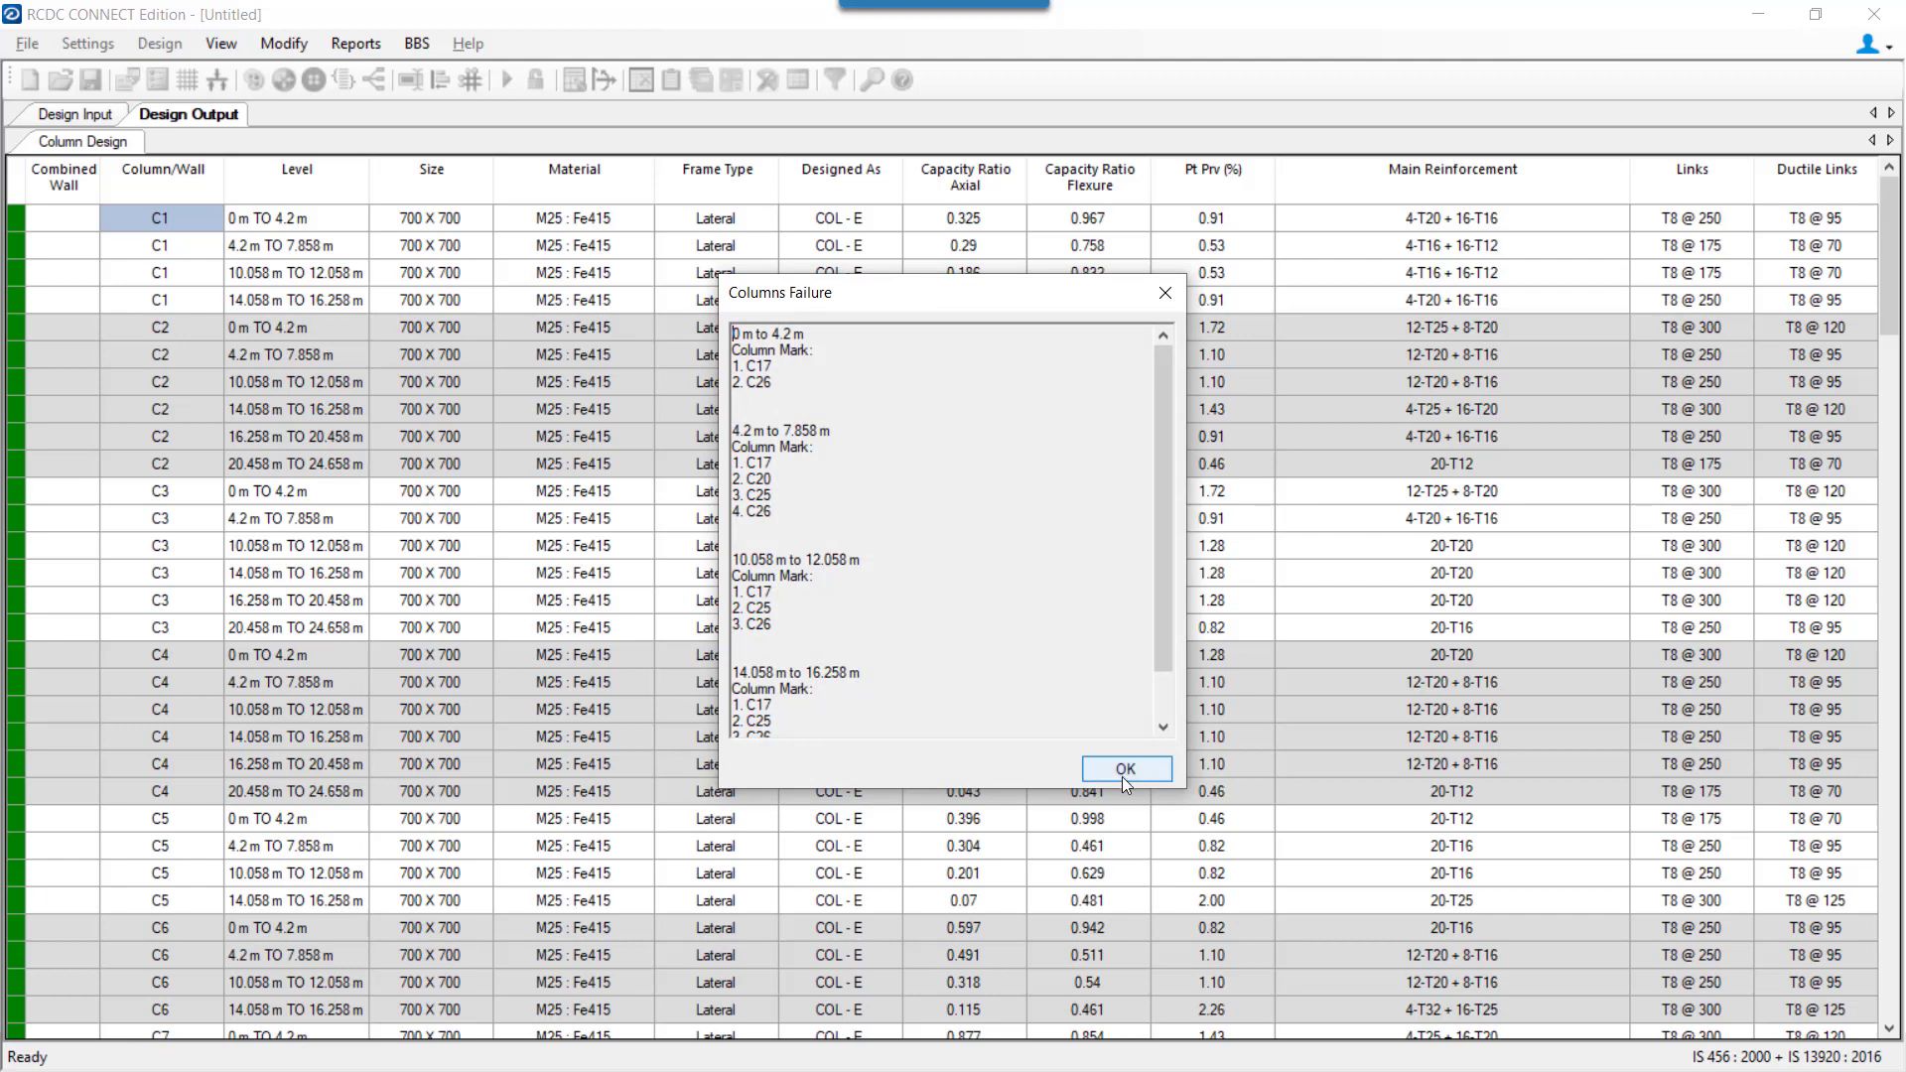
left_click(1124, 772)
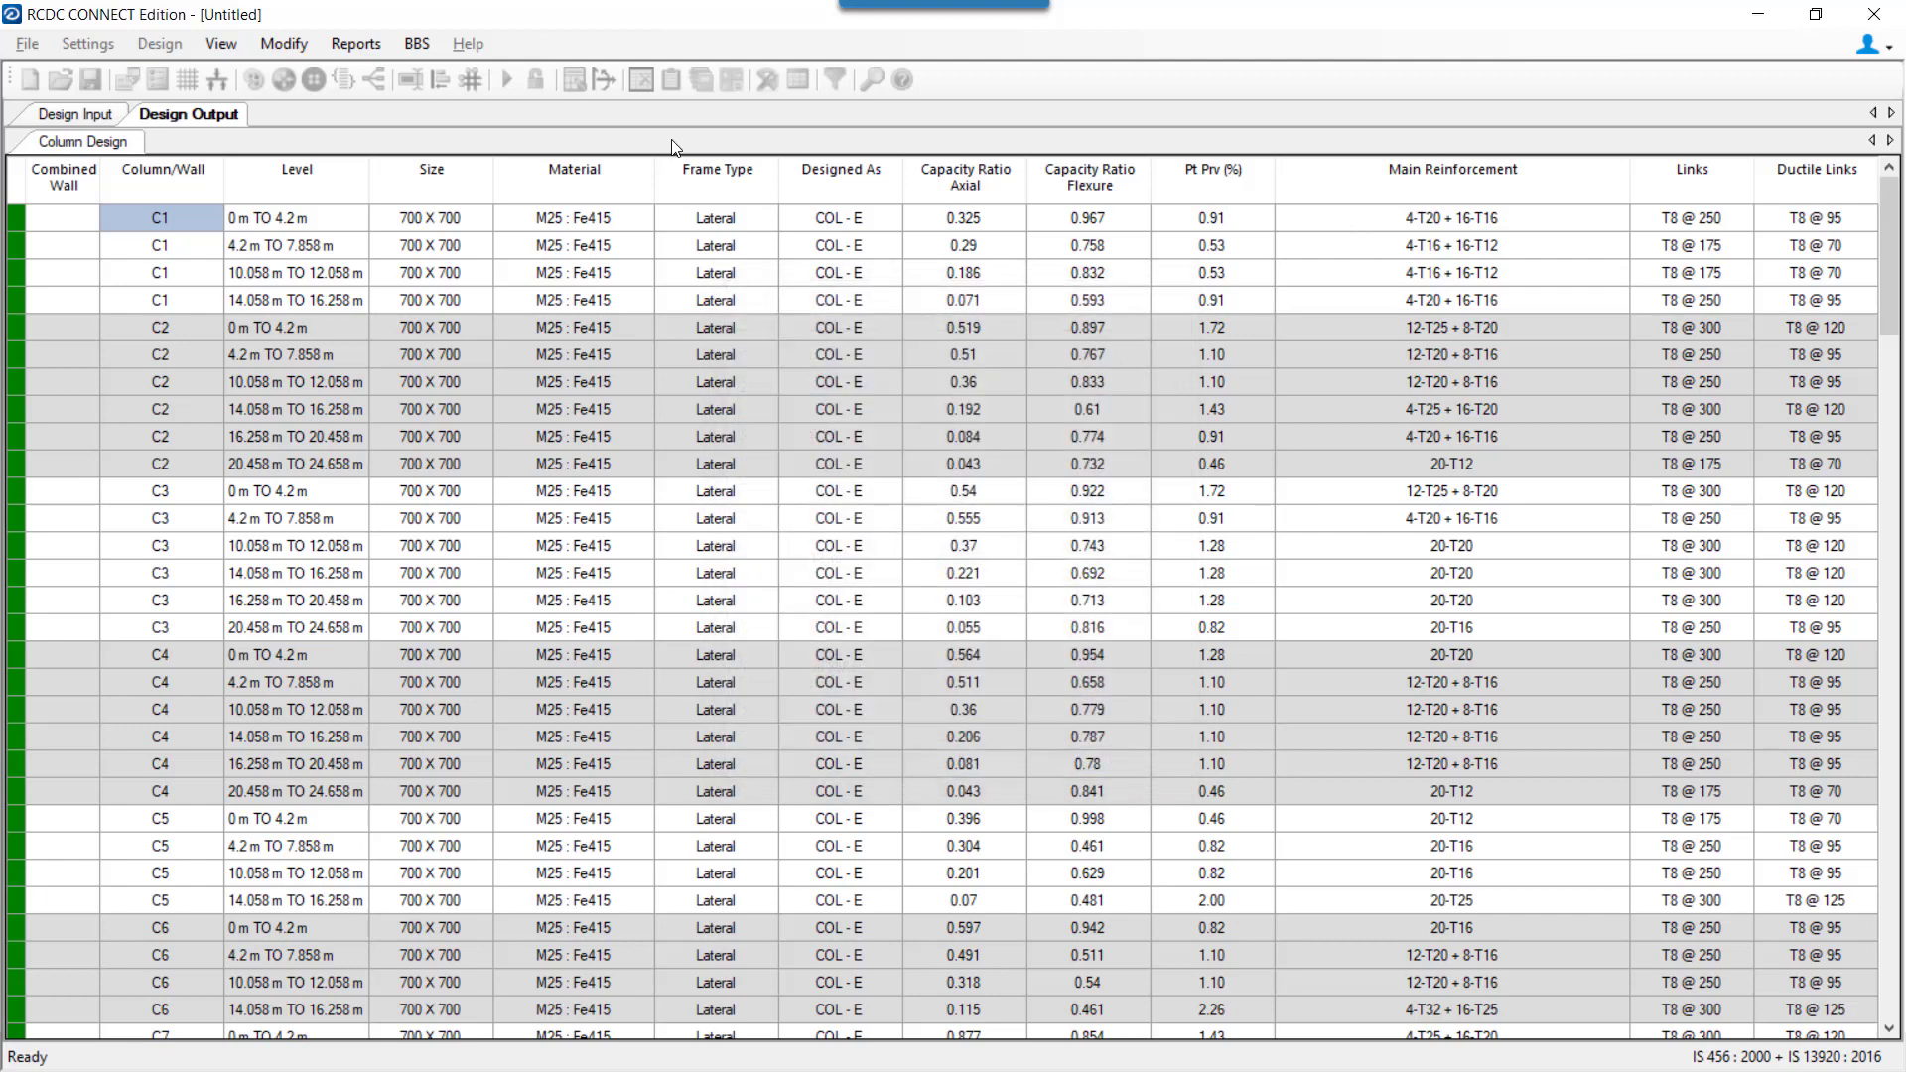
Group columns C14, C15 and C16 in the column layout.
left_click(96, 117)
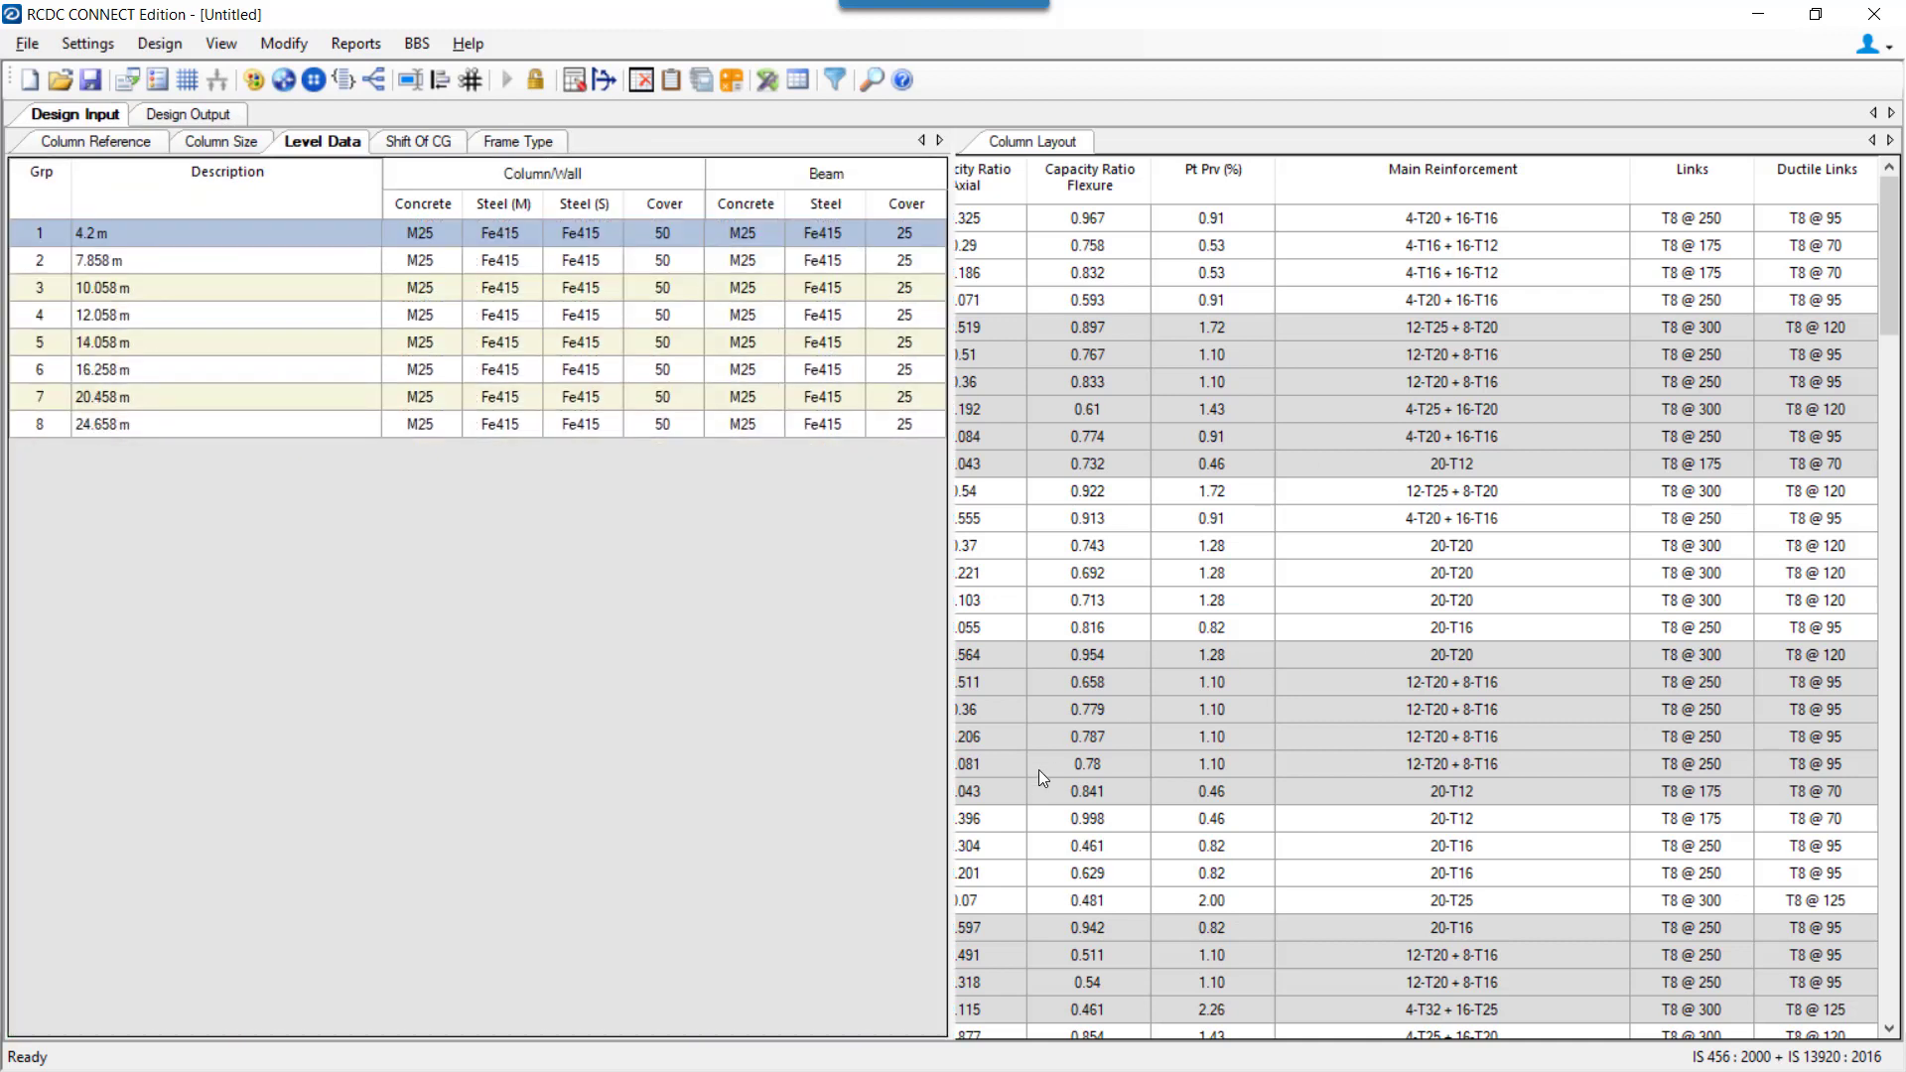
scroll(1236, 438, "up", 5)
scroll(1124, 794, "down", 5)
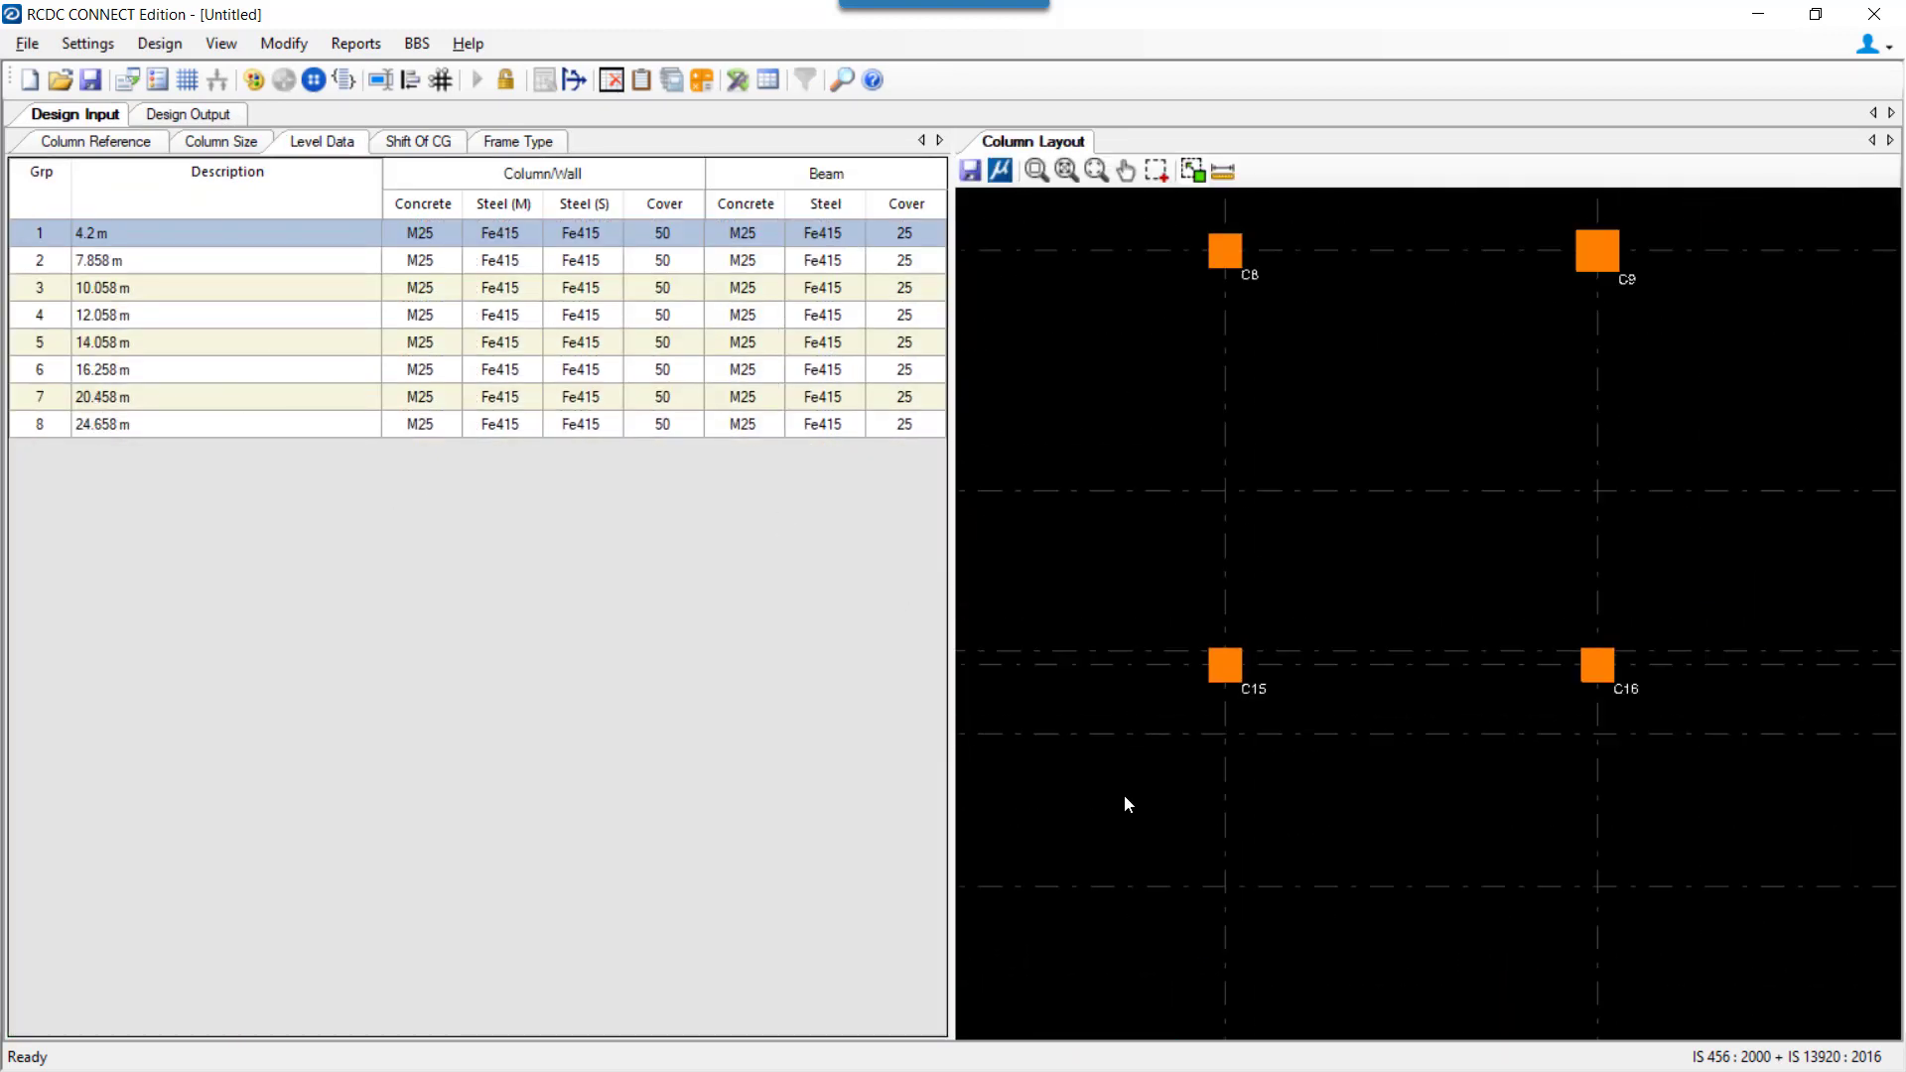
middle_click_drag(1134, 788, 1298, 809)
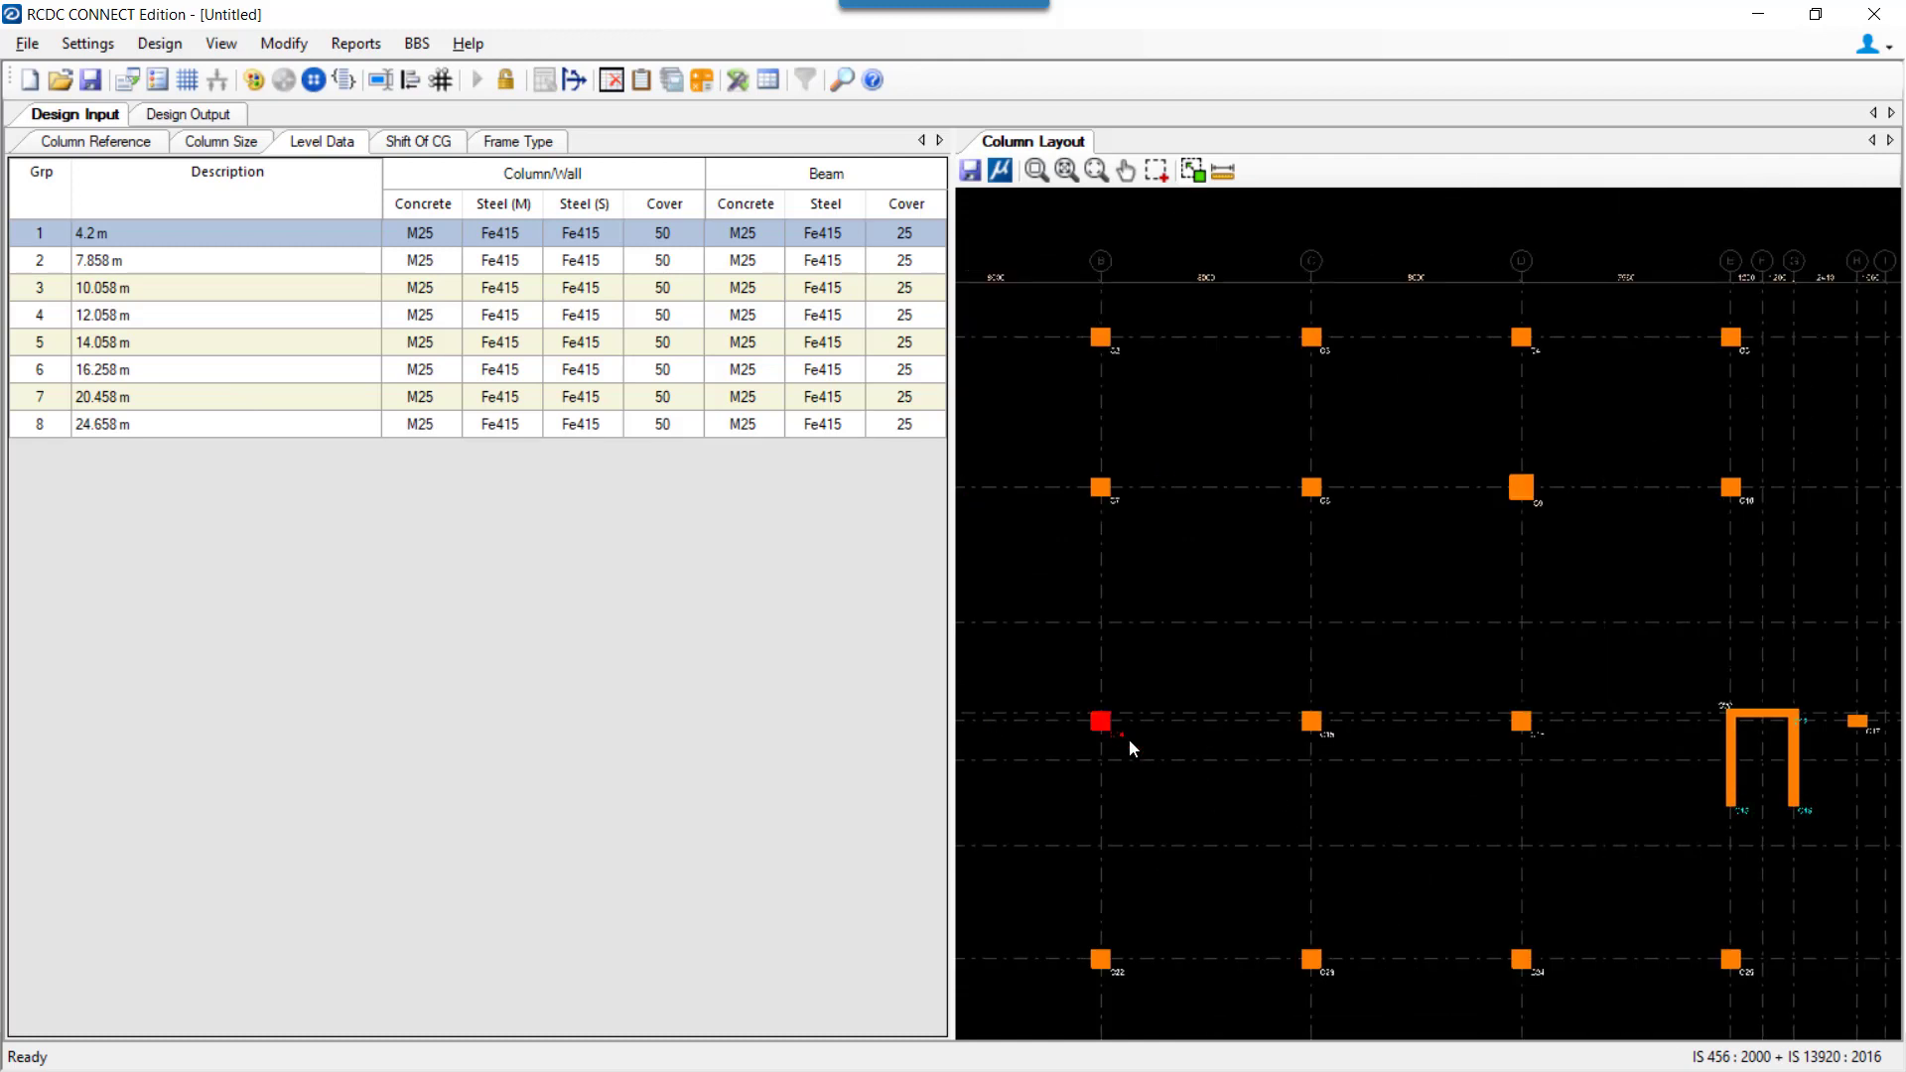
left_click(1310, 724)
left_click(1517, 724)
left_click(215, 141)
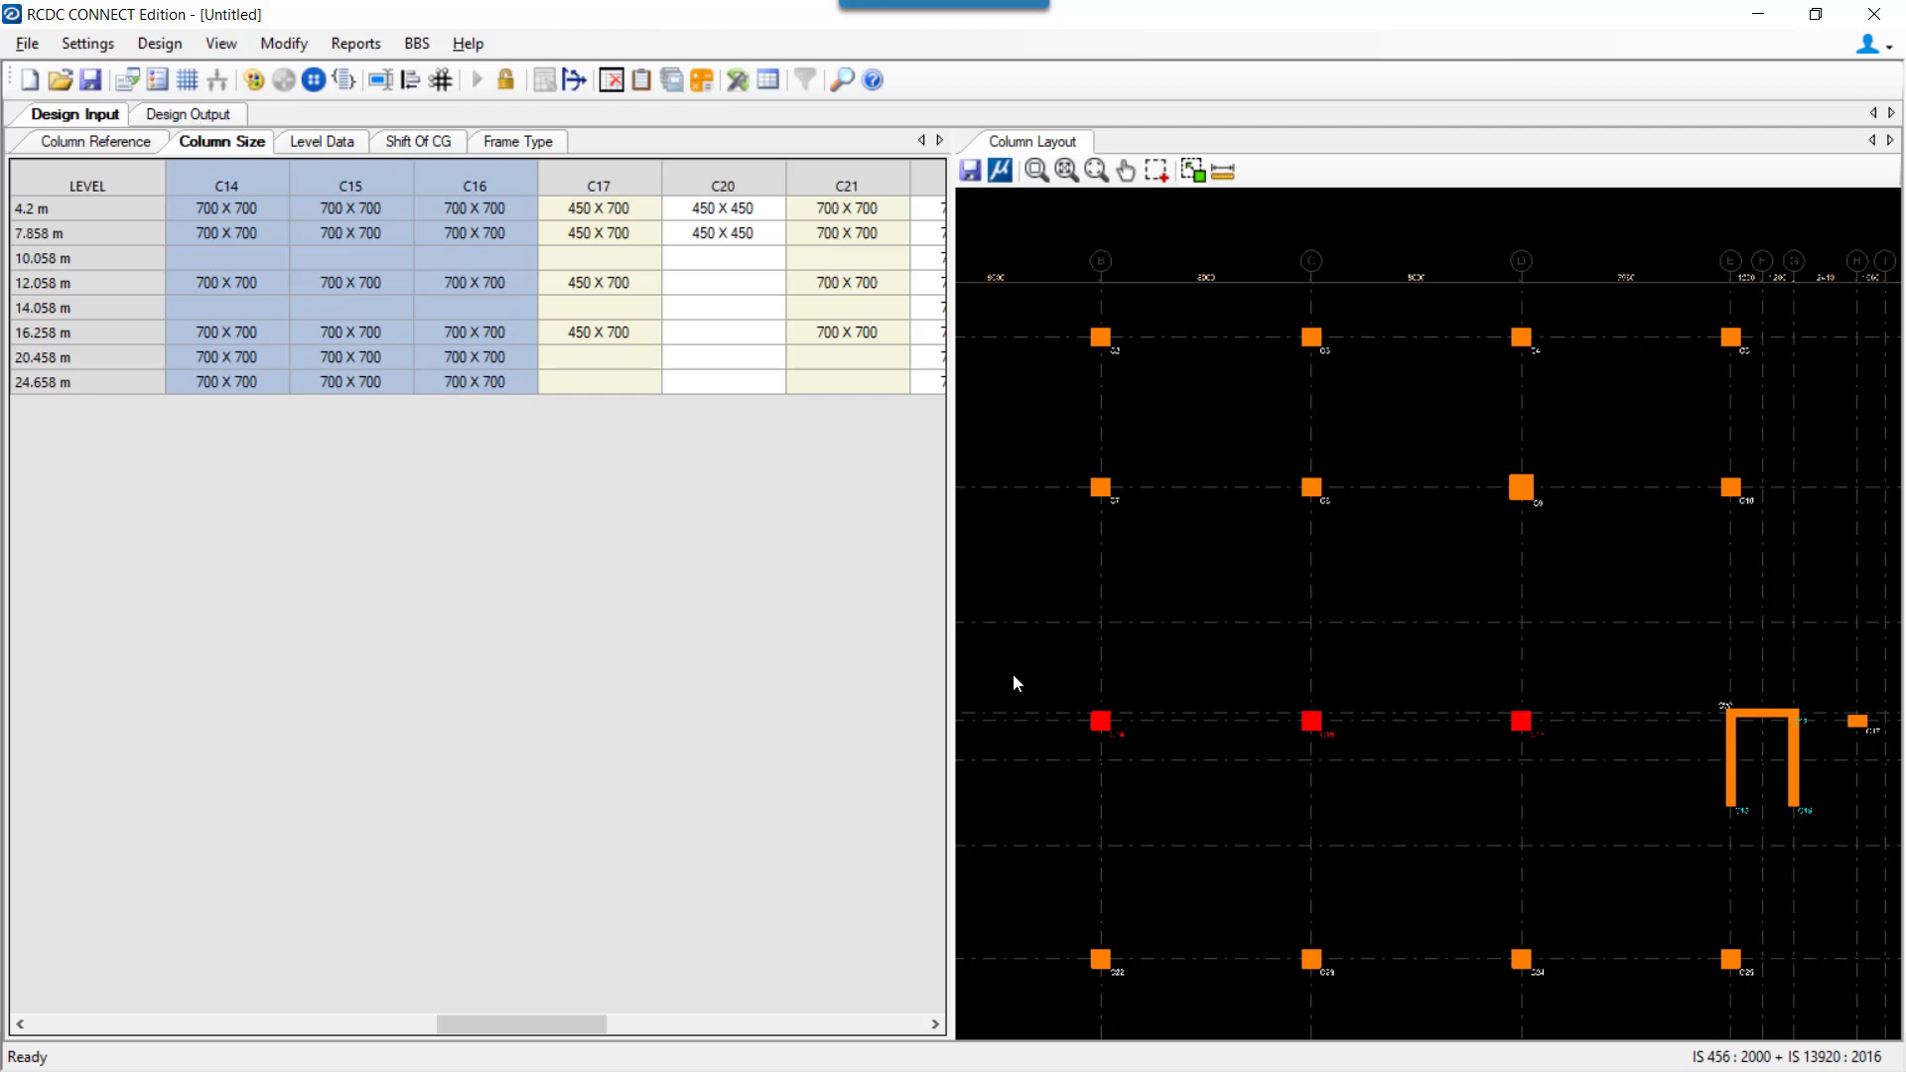
right_click(1100, 724)
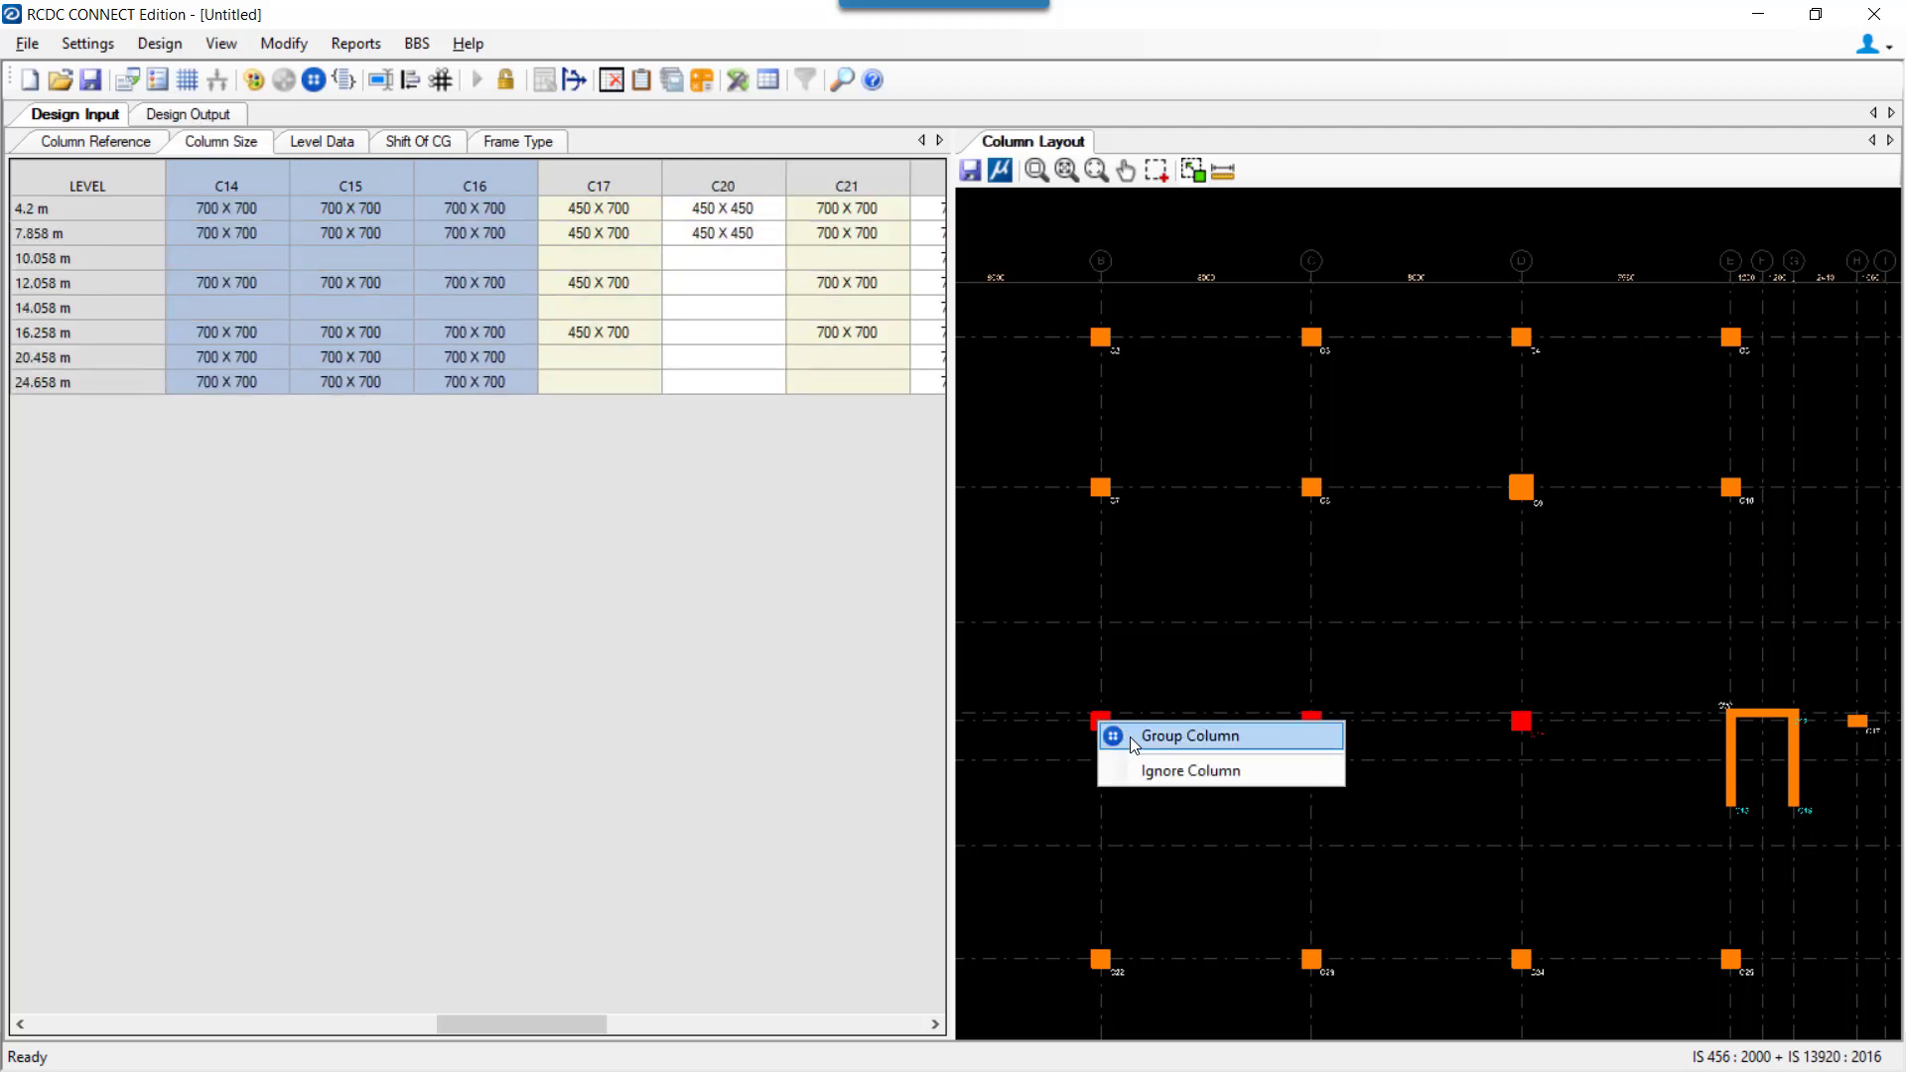
left_click(1130, 736)
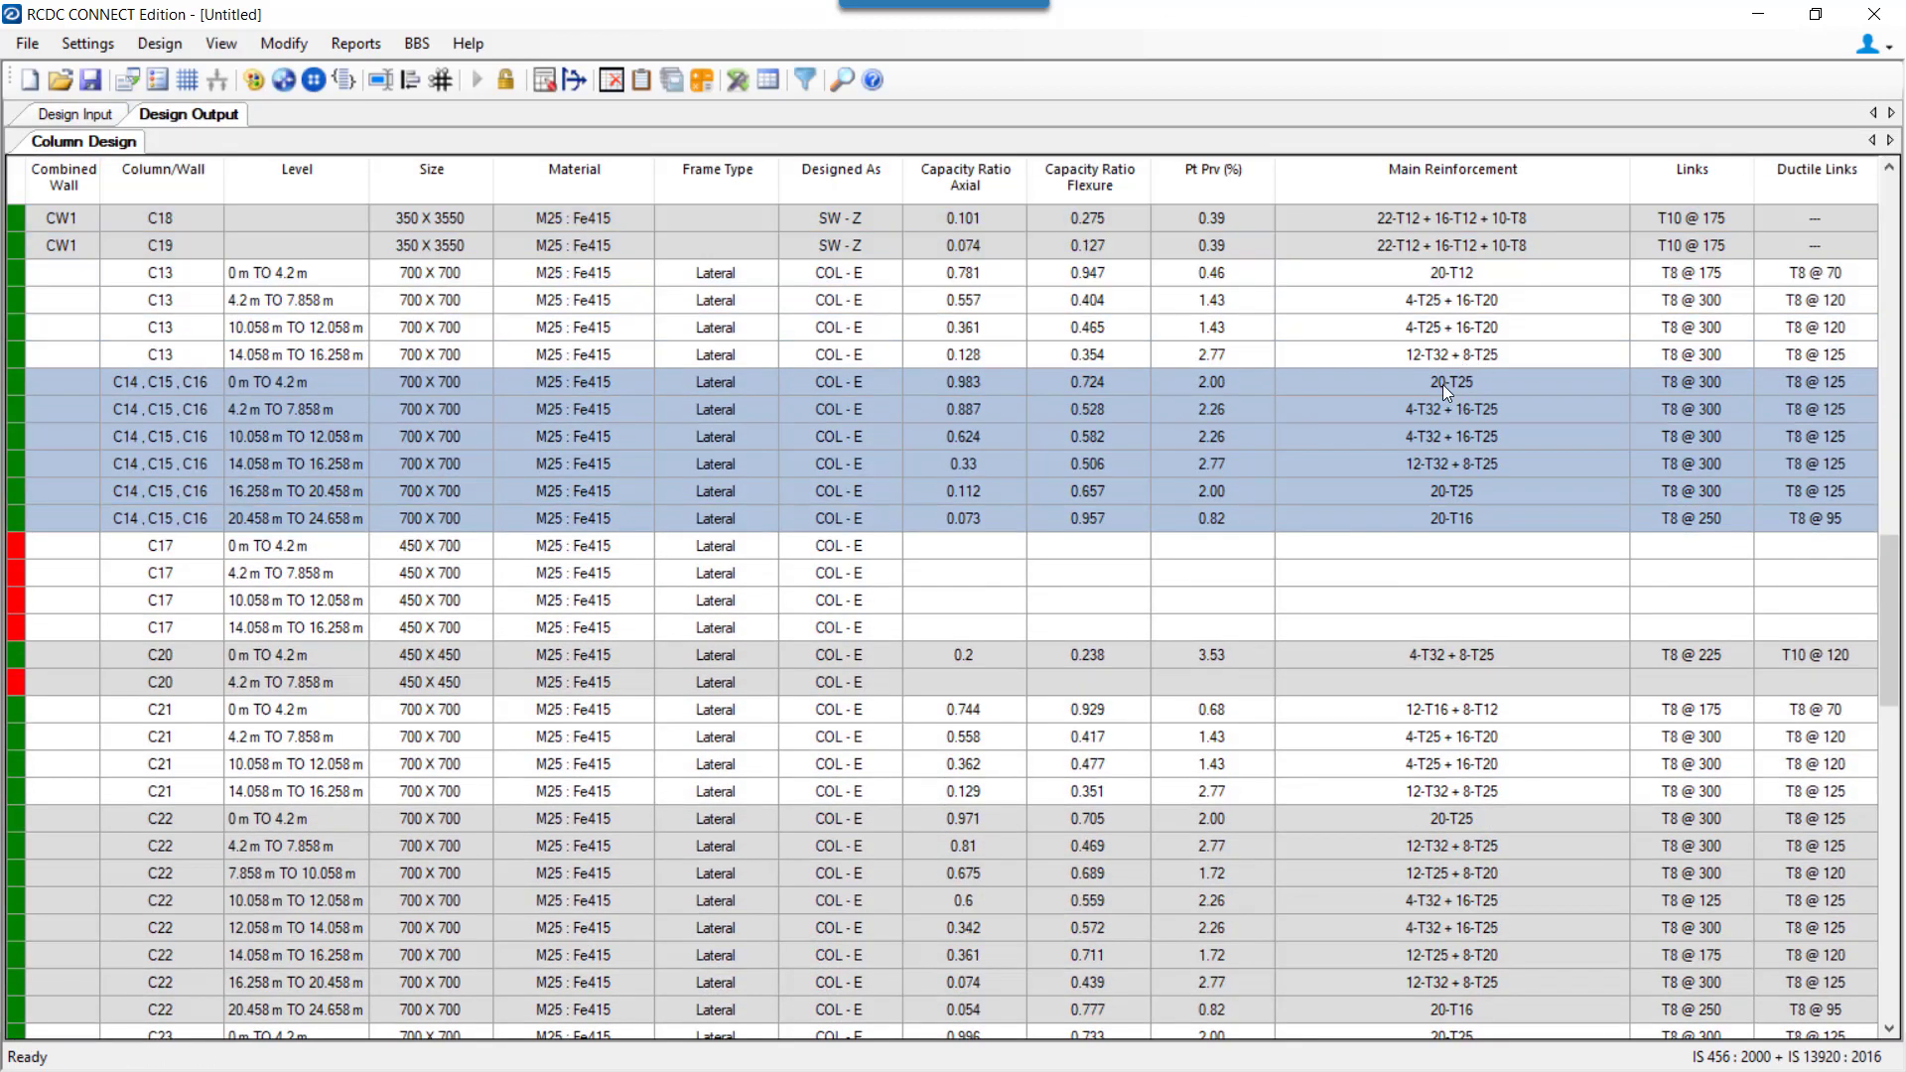
Generate the Joint Checks report for the grouped columns C14, C15 and C16.
left_click(1443, 384)
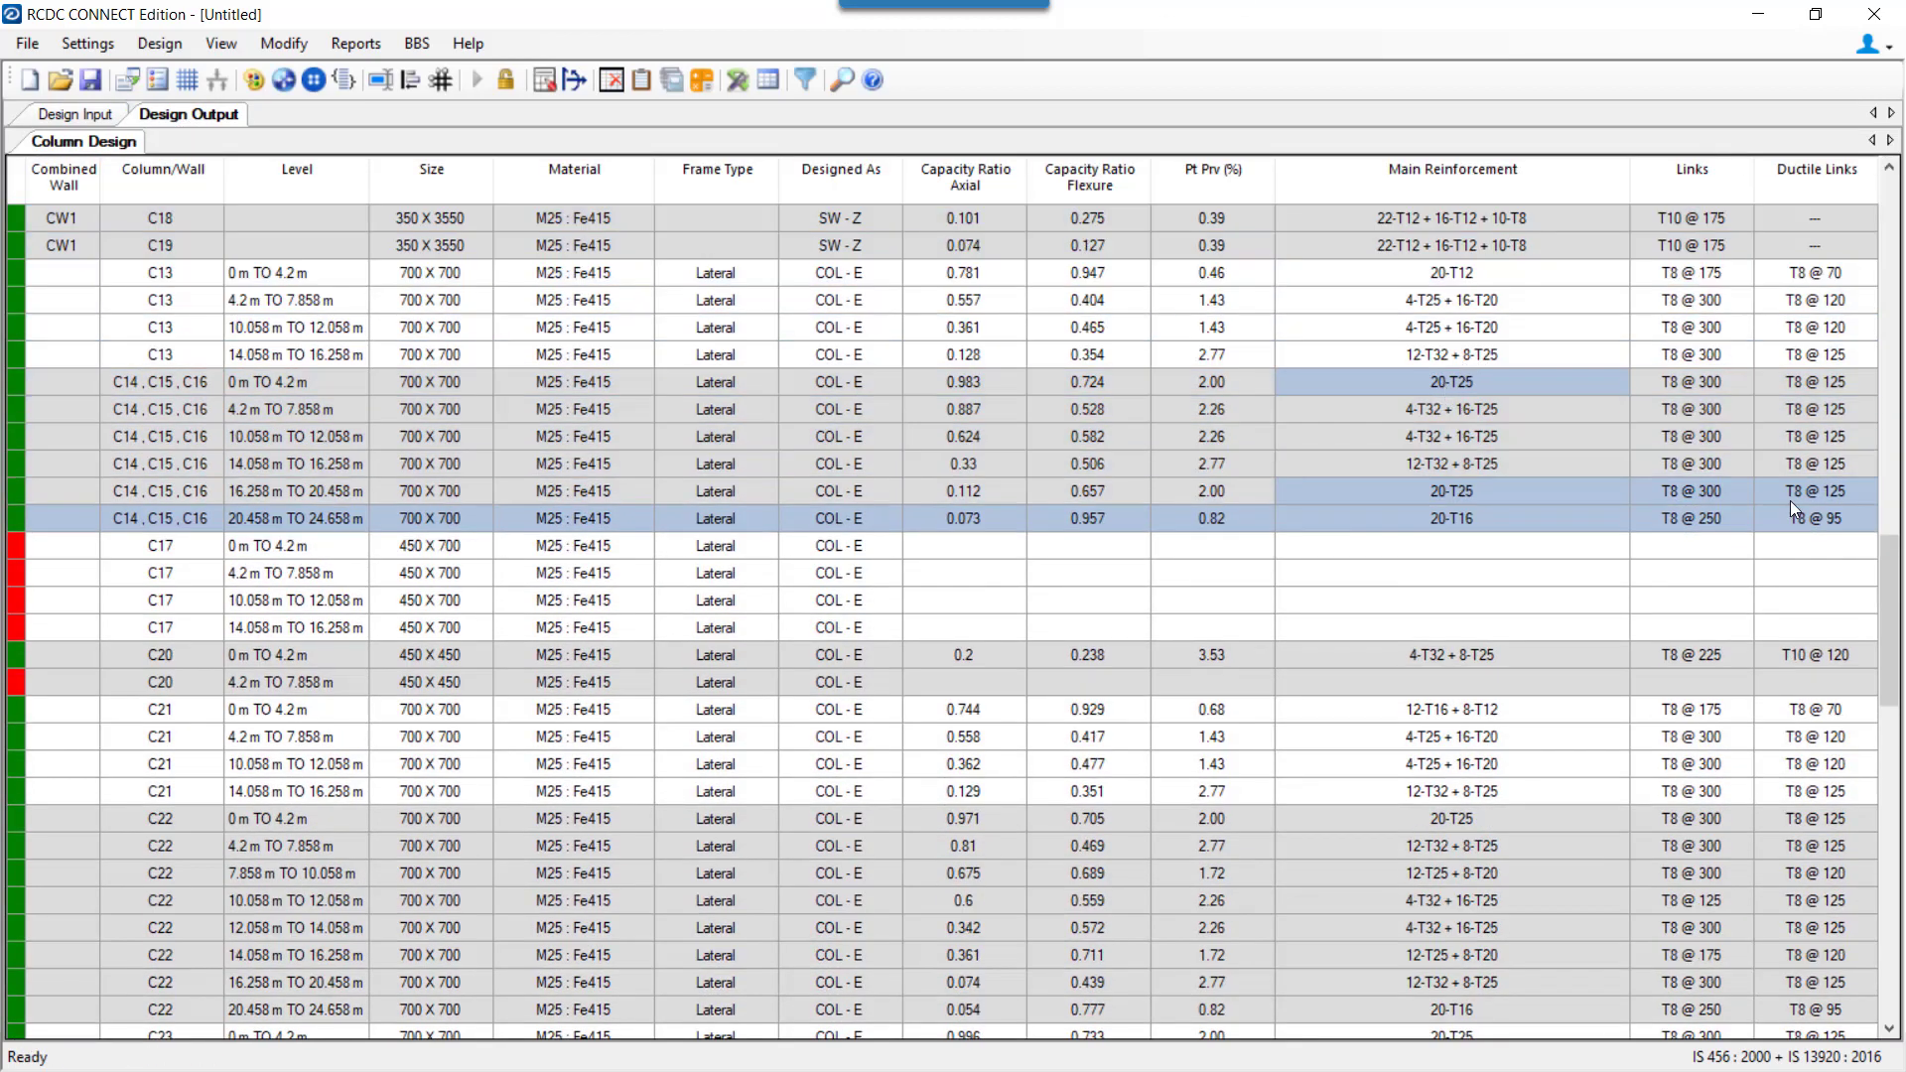
left_click(352, 50)
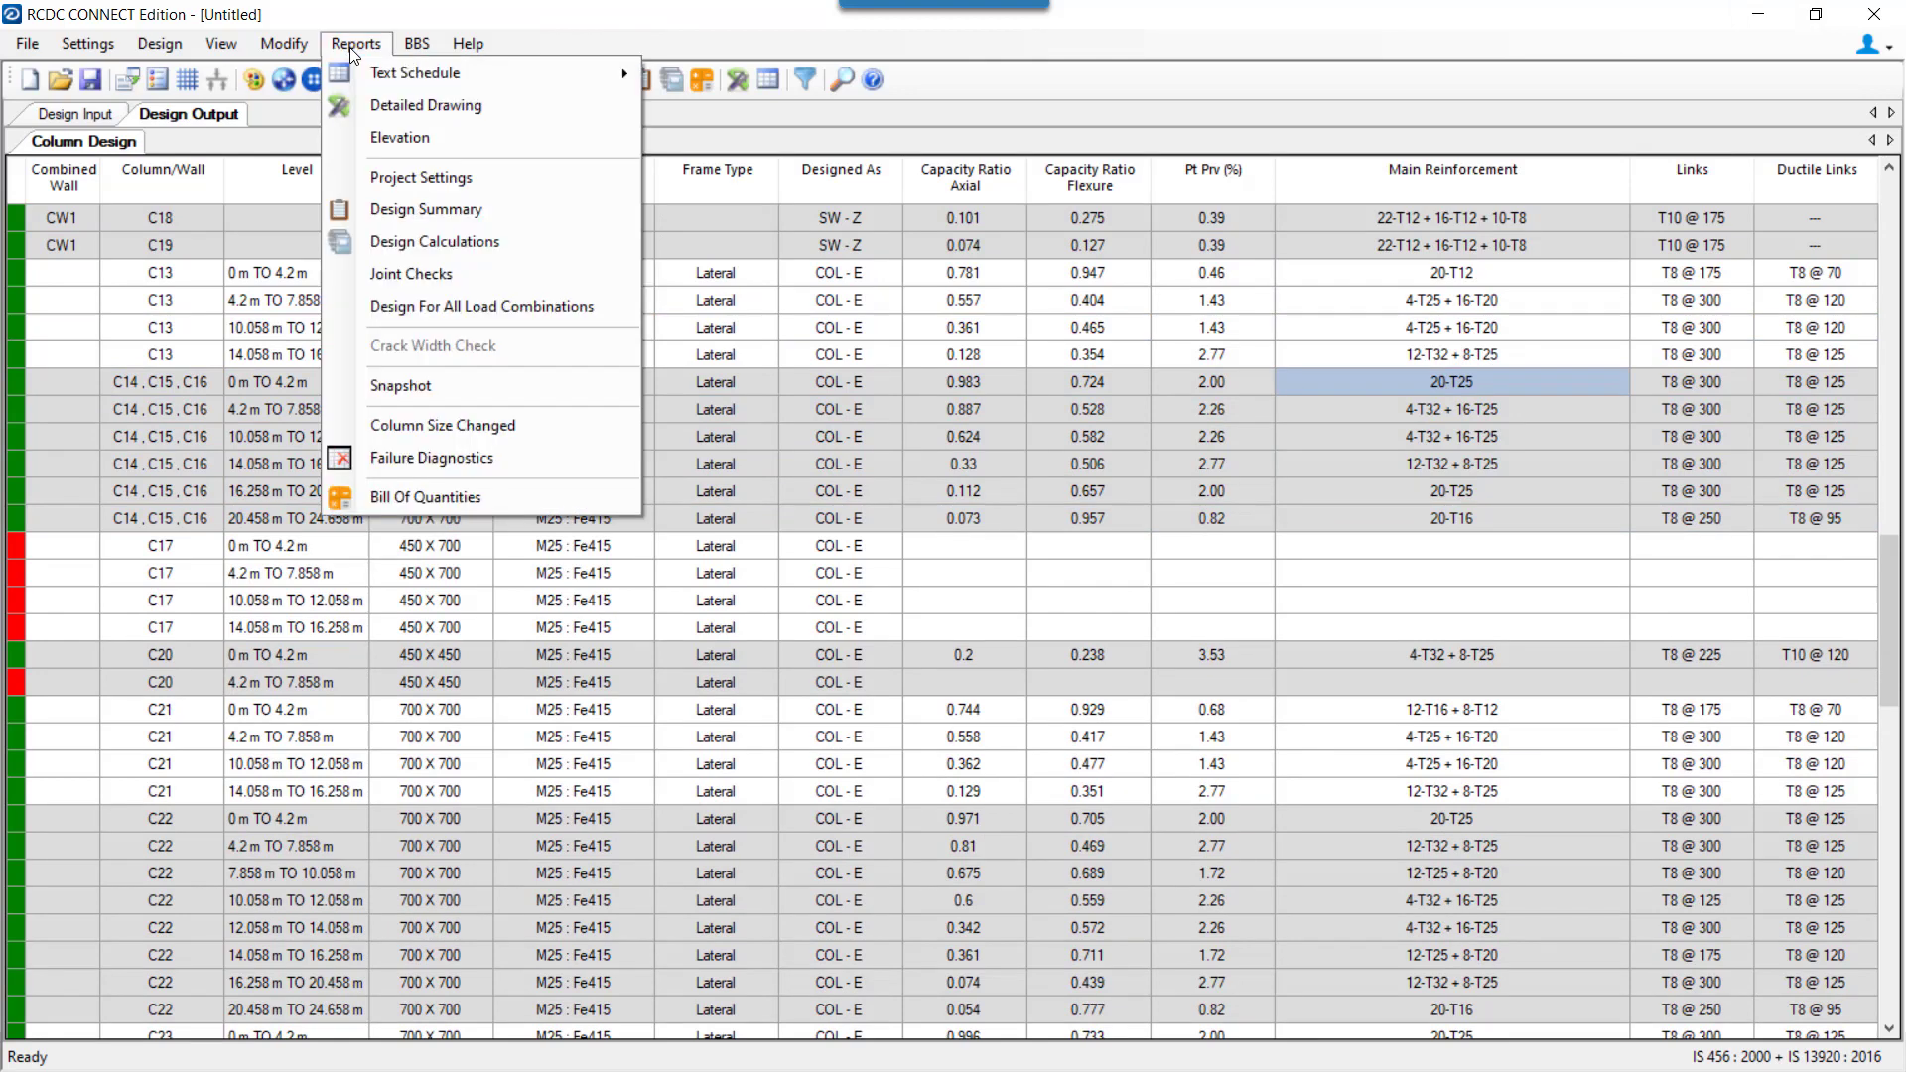
left_click(469, 287)
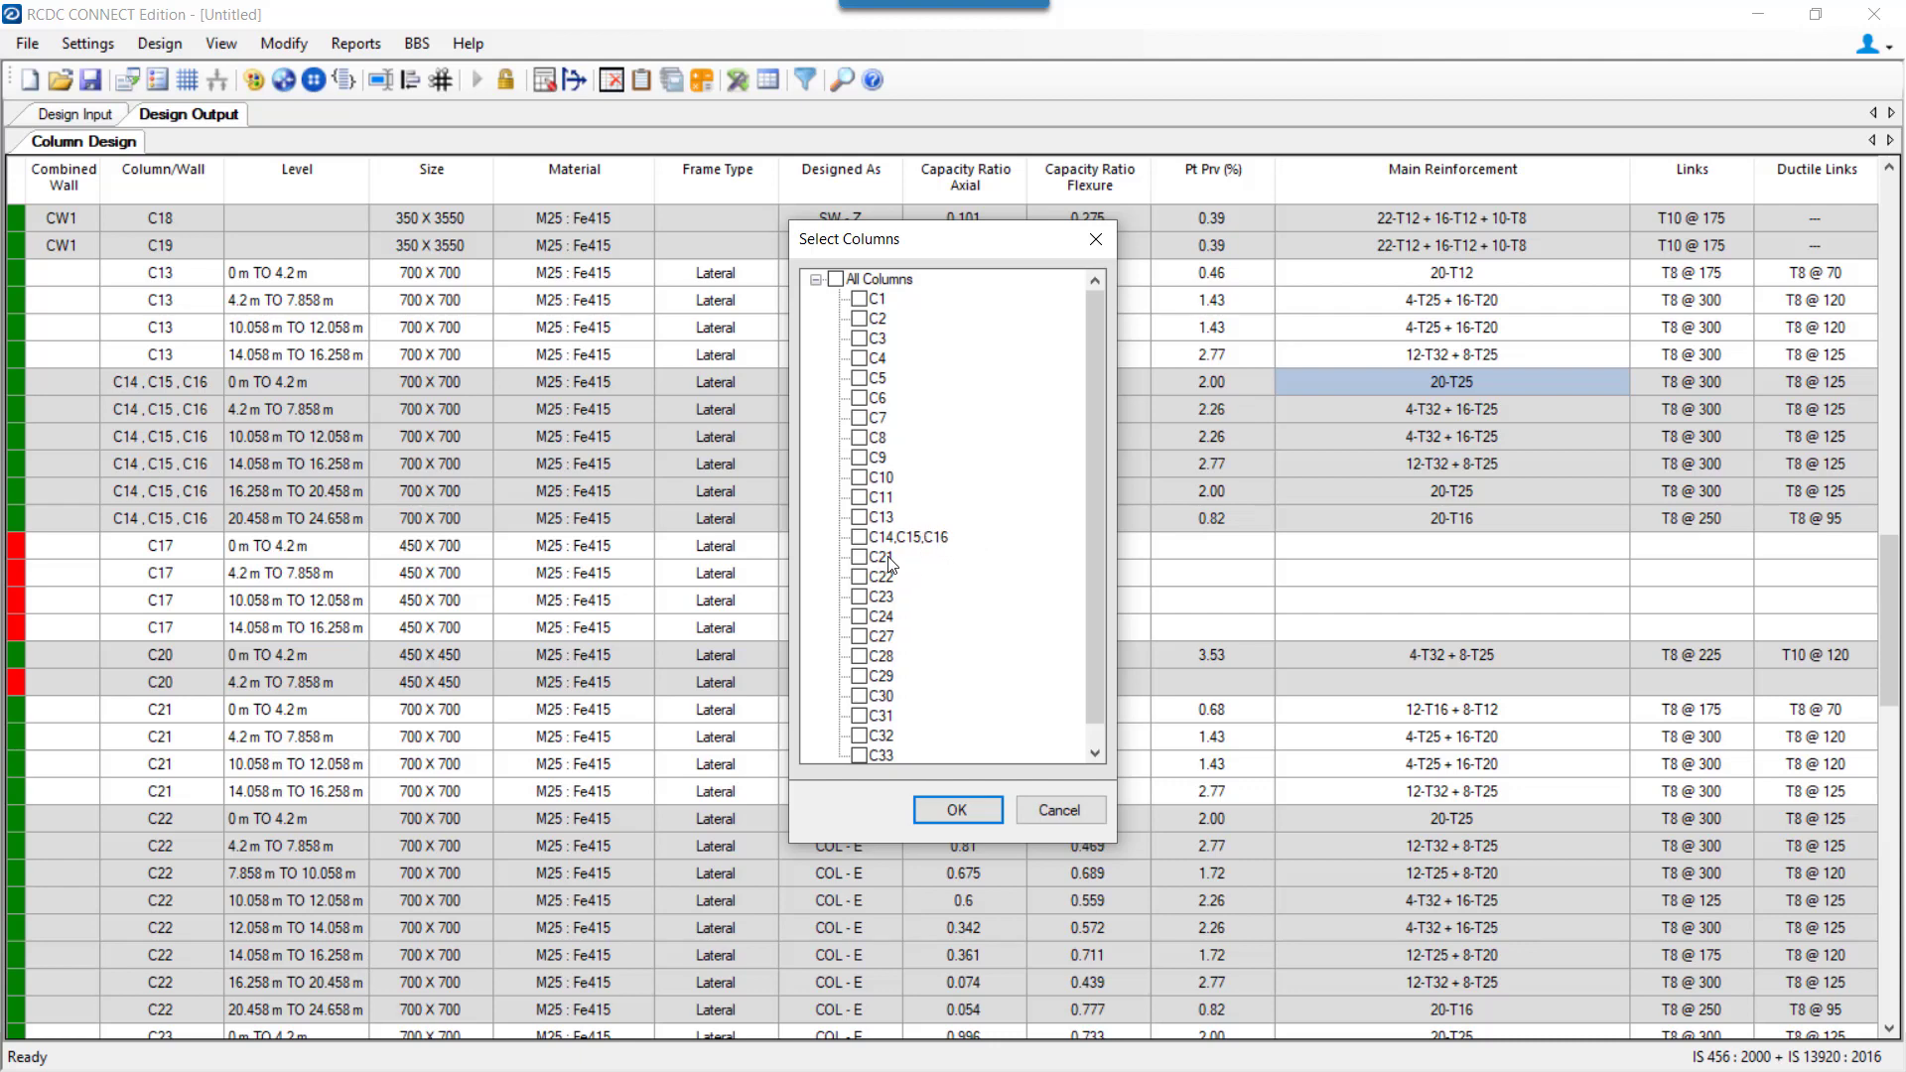
left_click(919, 541)
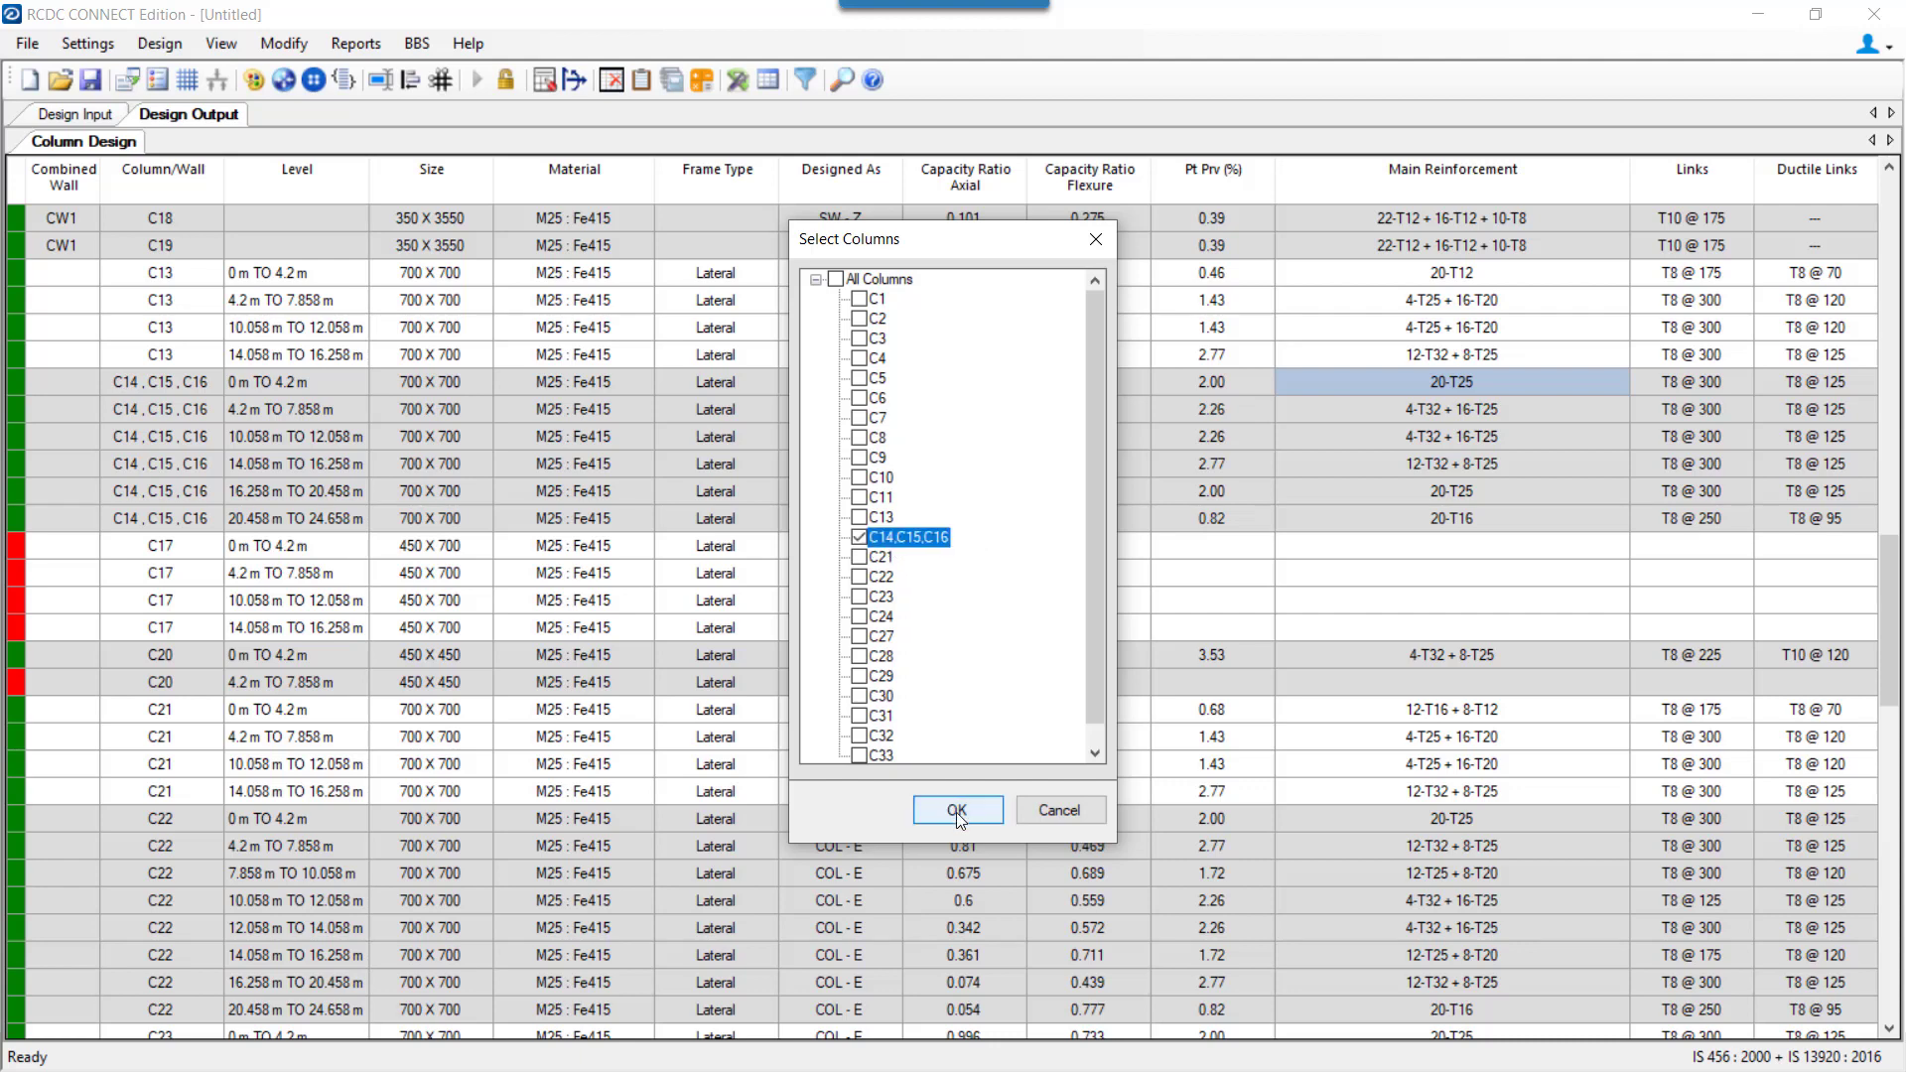
left_click(956, 811)
Examine the joint design checks of columns C14, C15 and C16 at their individual levels, and close the report.
scroll(1078, 571, "down", 8)
scroll(1077, 571, "up", 10)
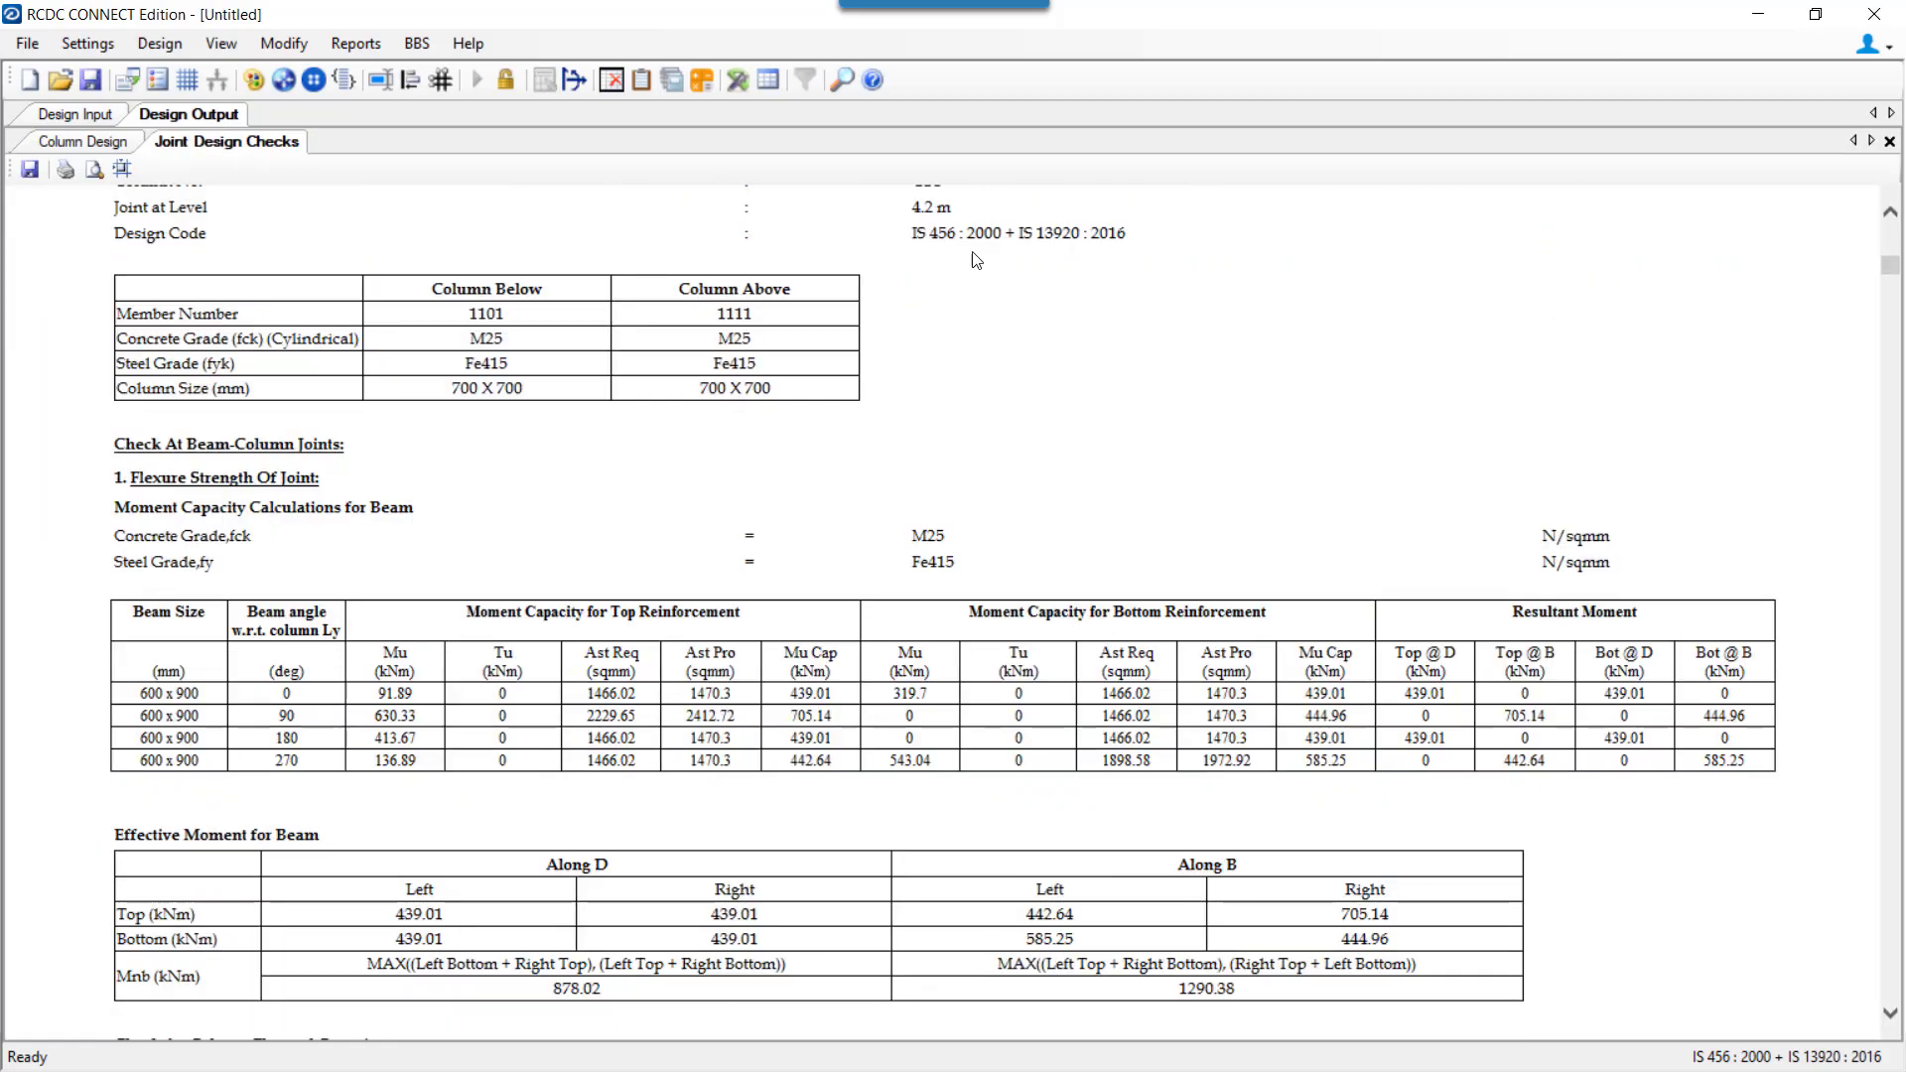
scroll(989, 531, "down", 8)
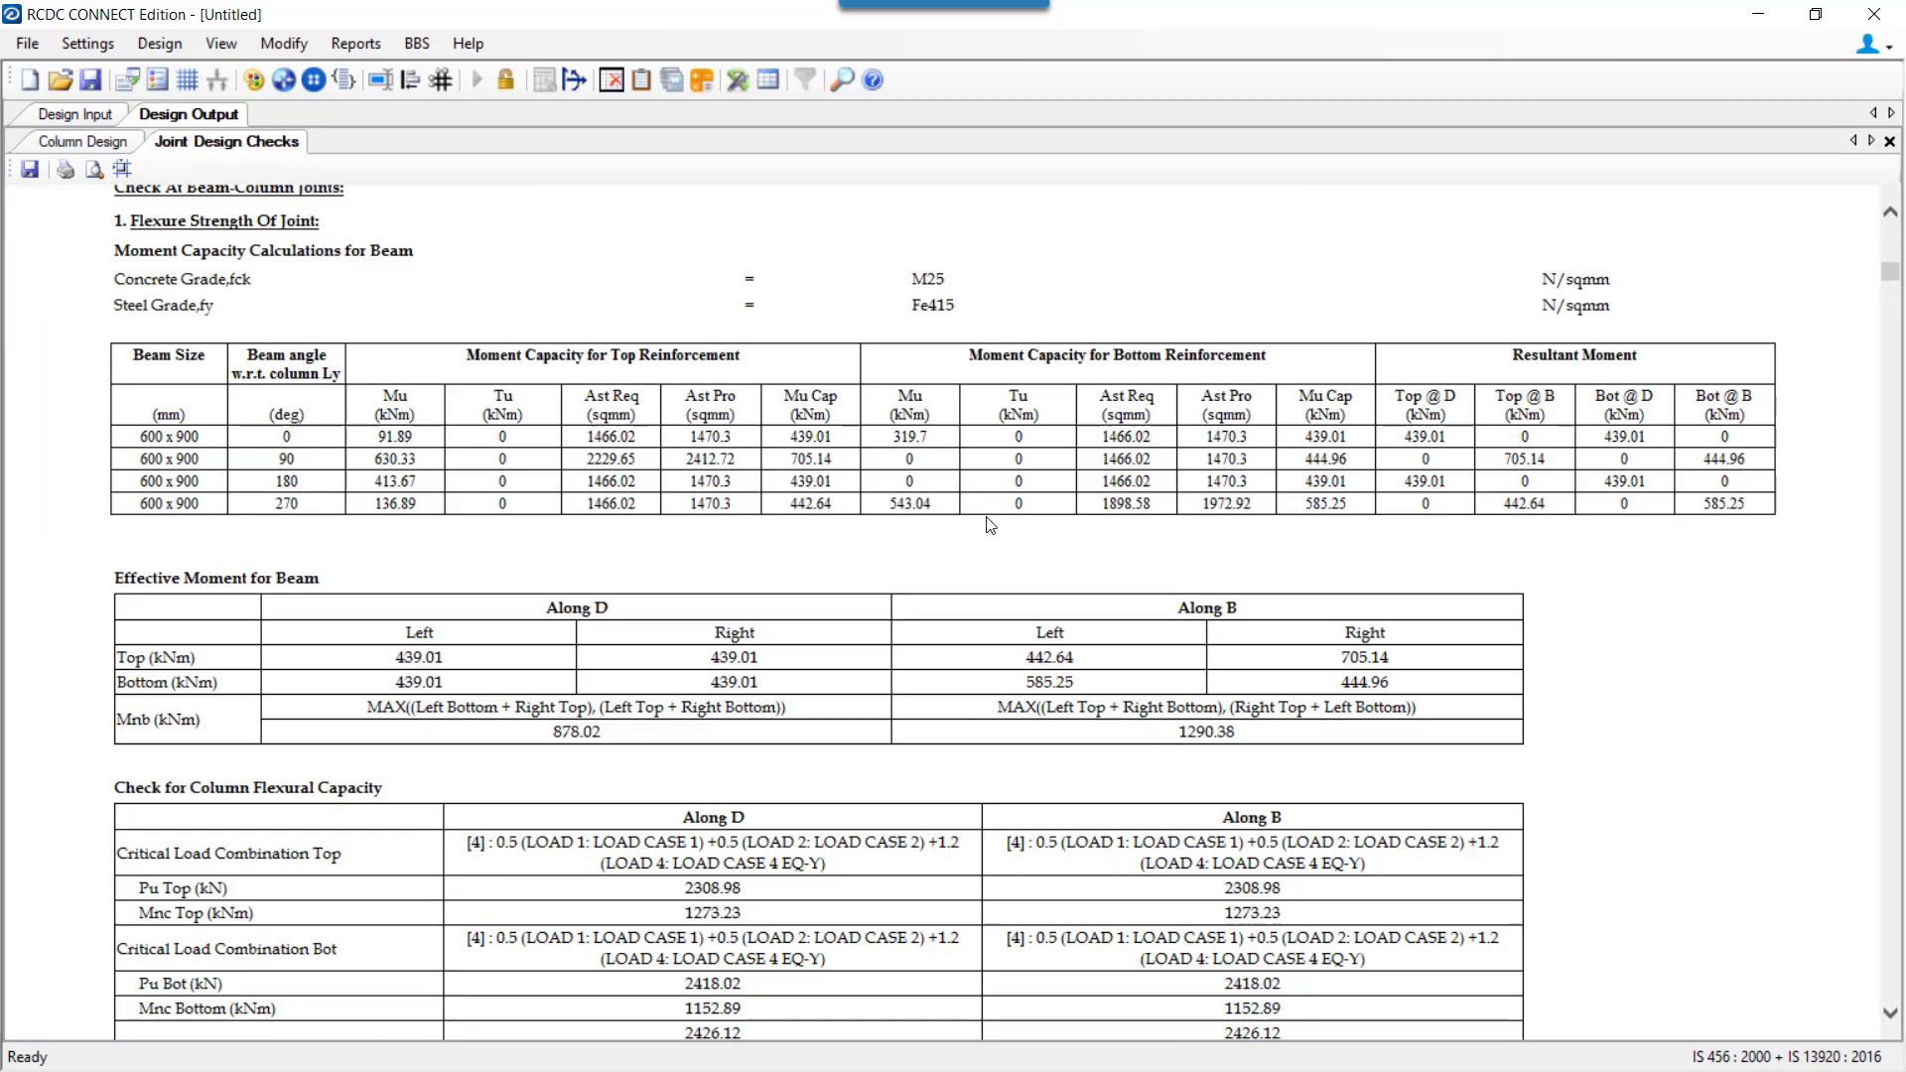
scroll(990, 531, "down", 10)
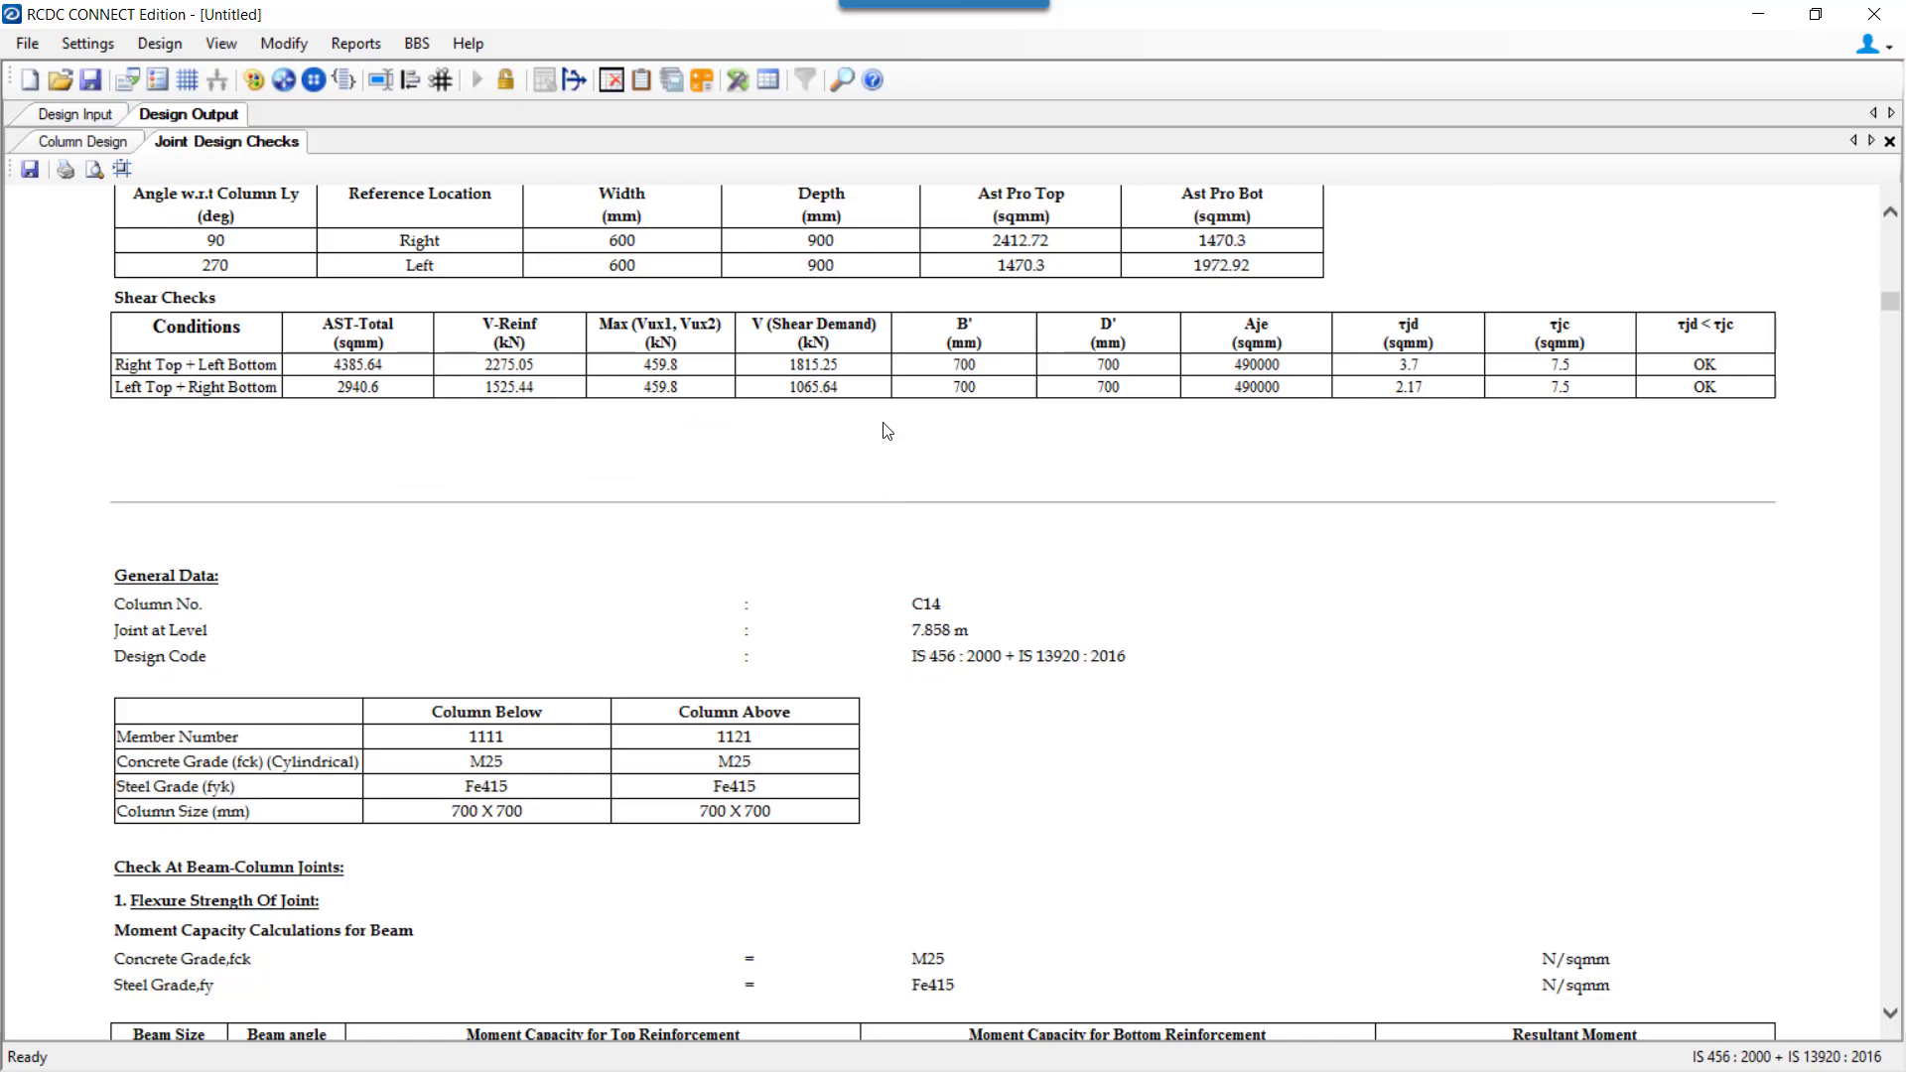
scroll(1035, 467, "down", 3)
scroll(993, 447, "down", 12)
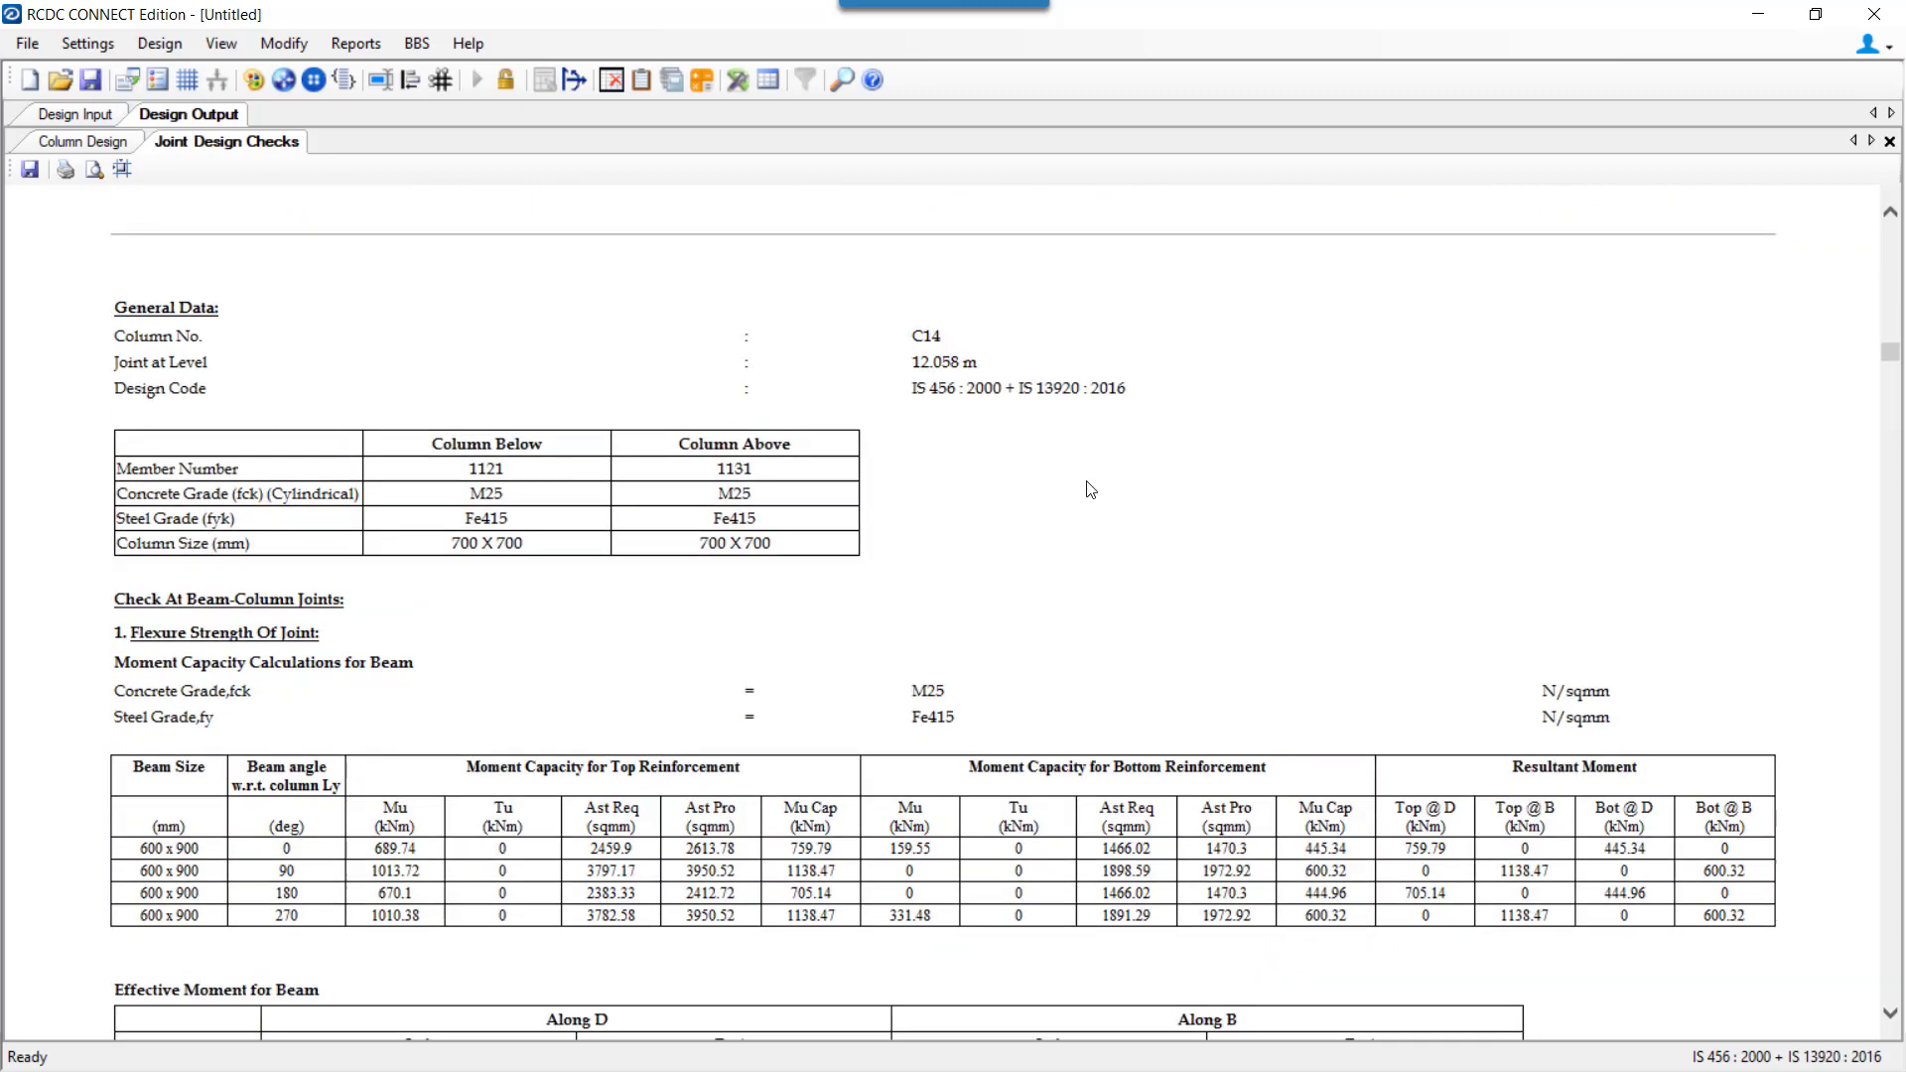
scroll(1023, 515, "down", 15)
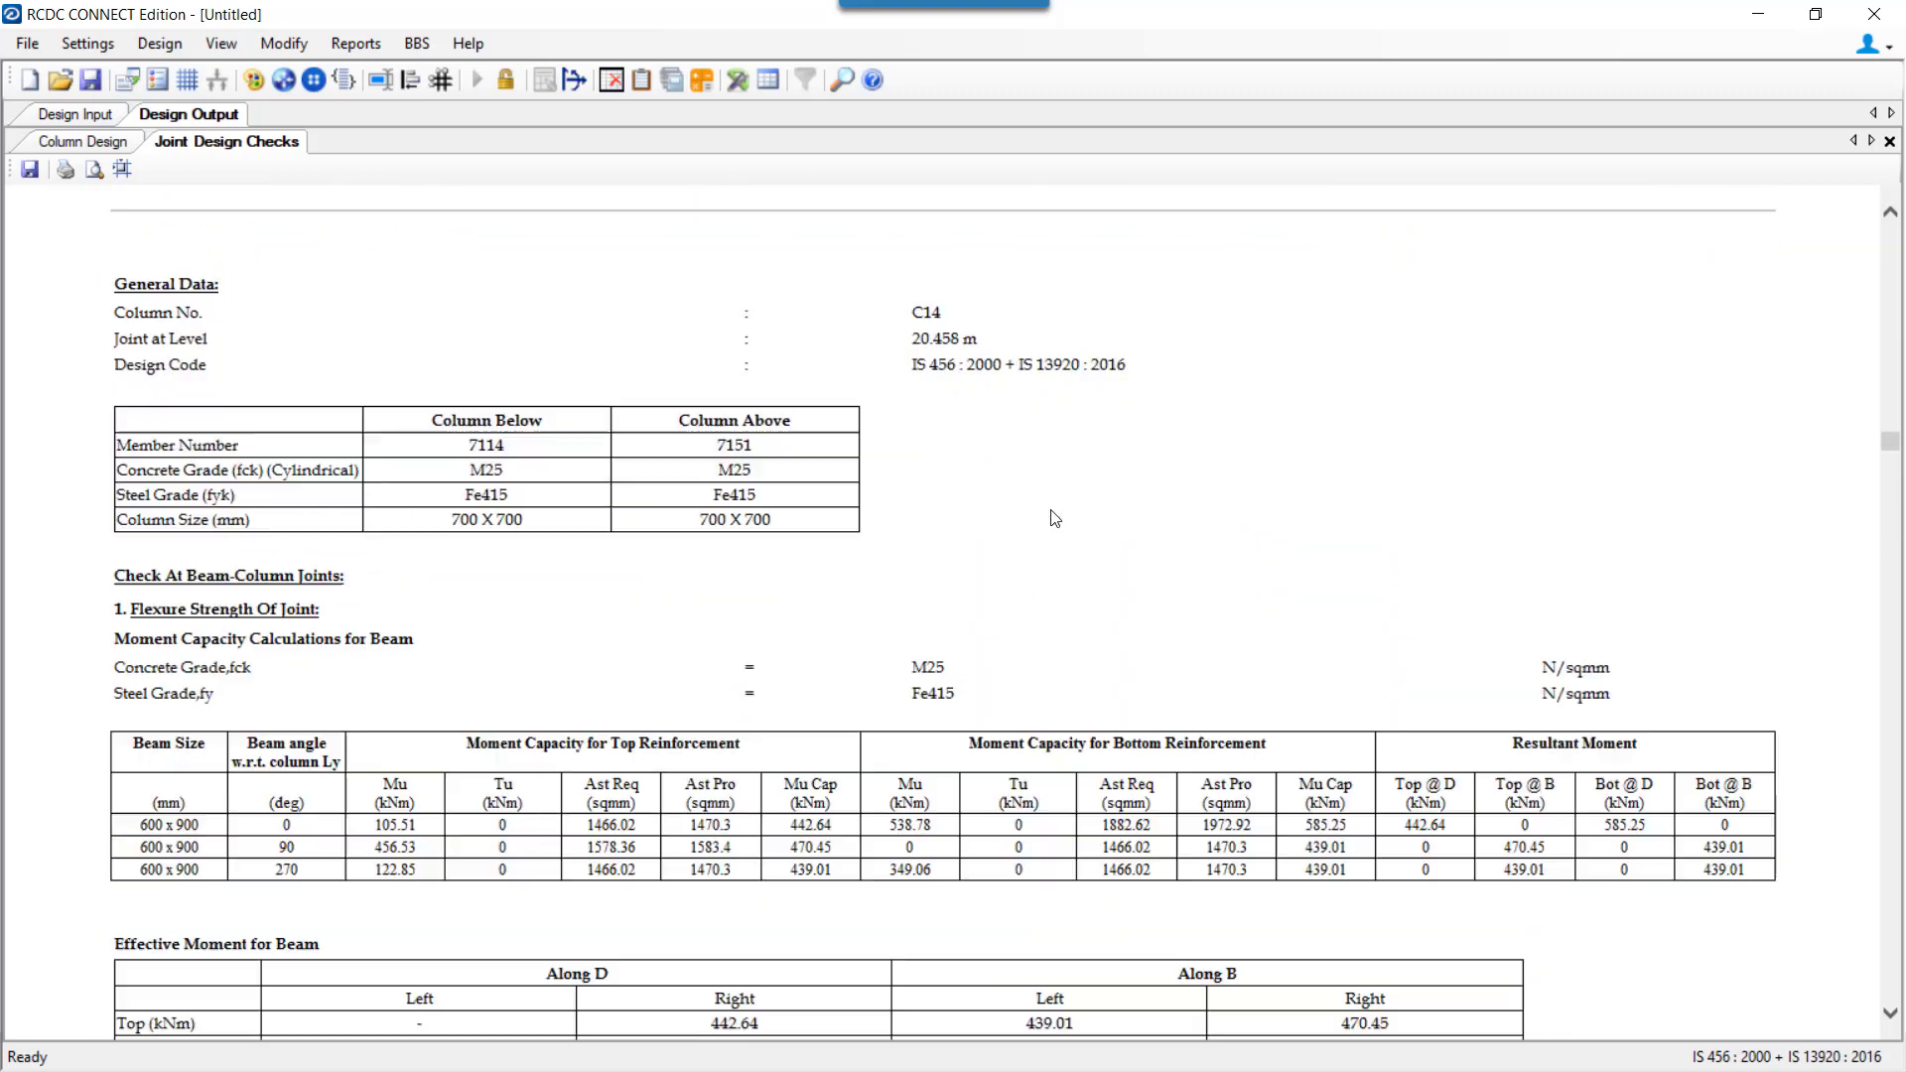
scroll(988, 513, "down", 18)
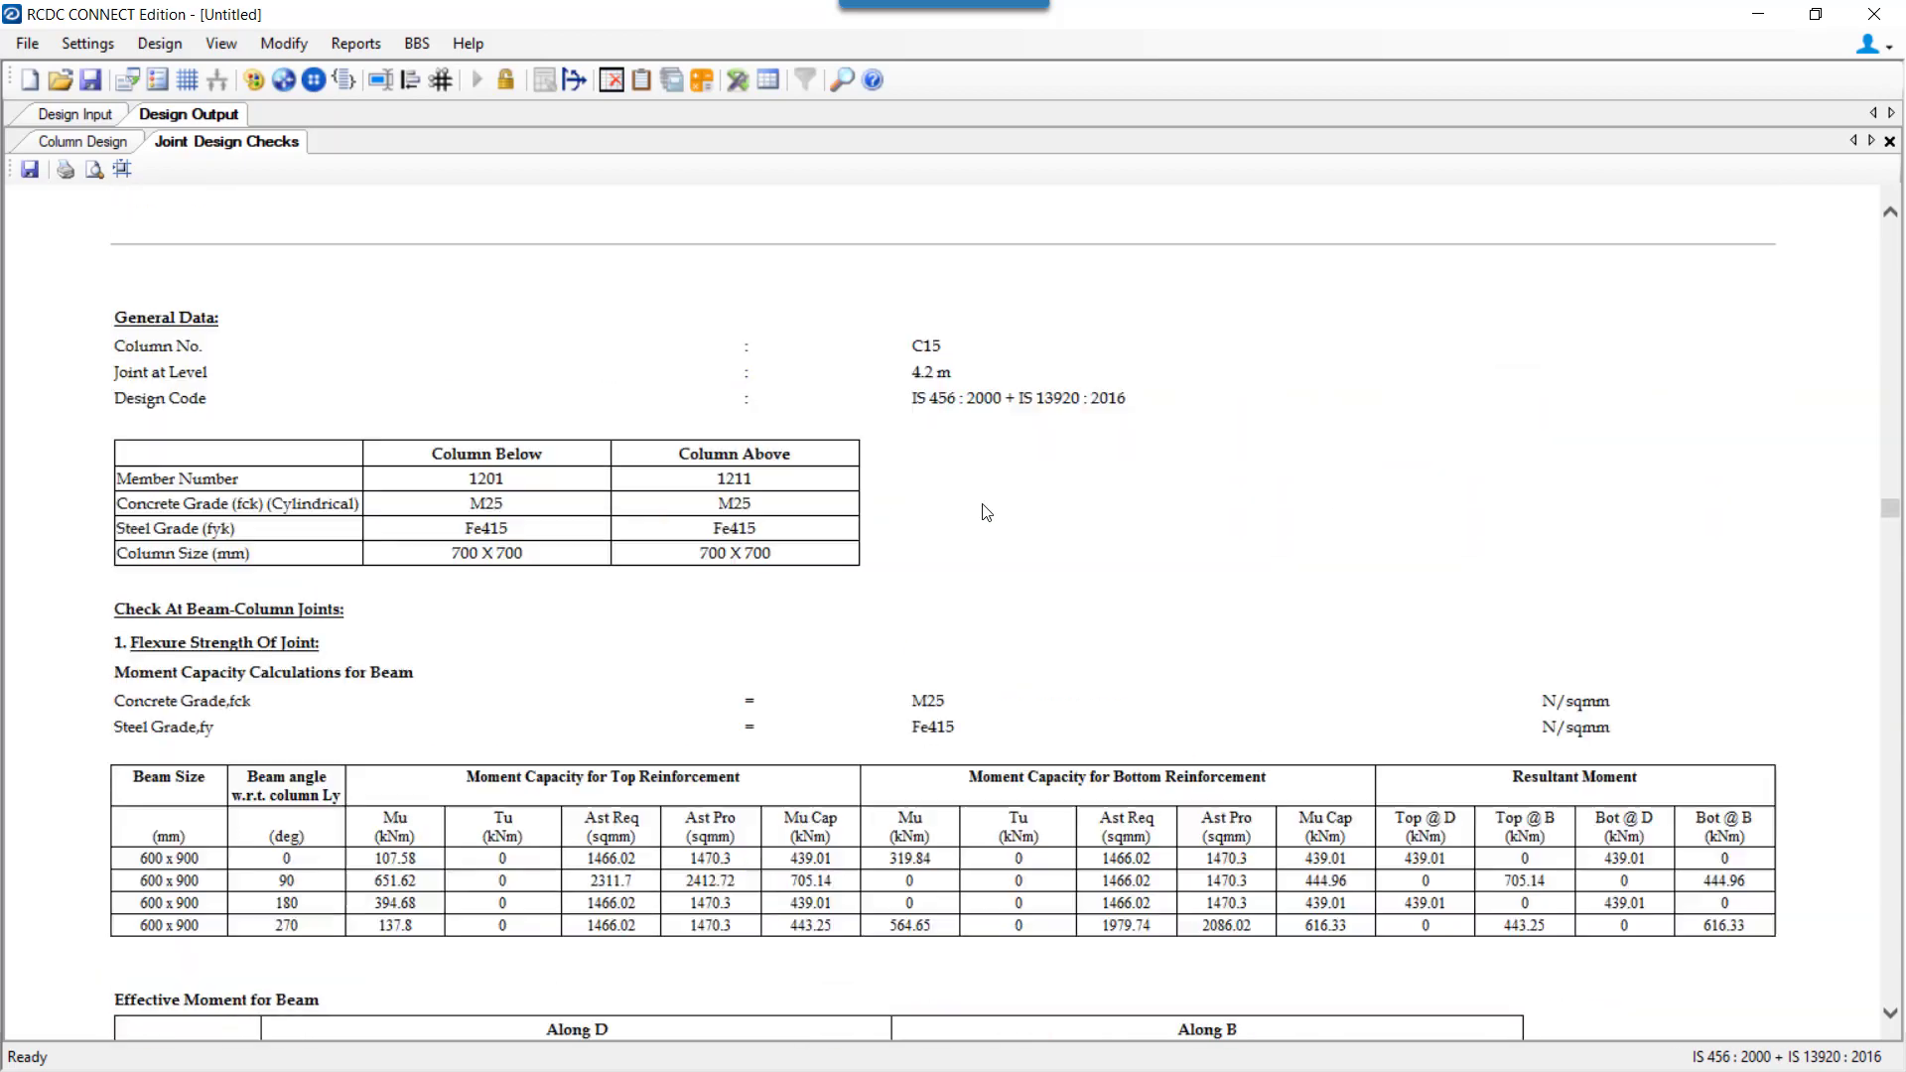
scroll(983, 497, "up", 6)
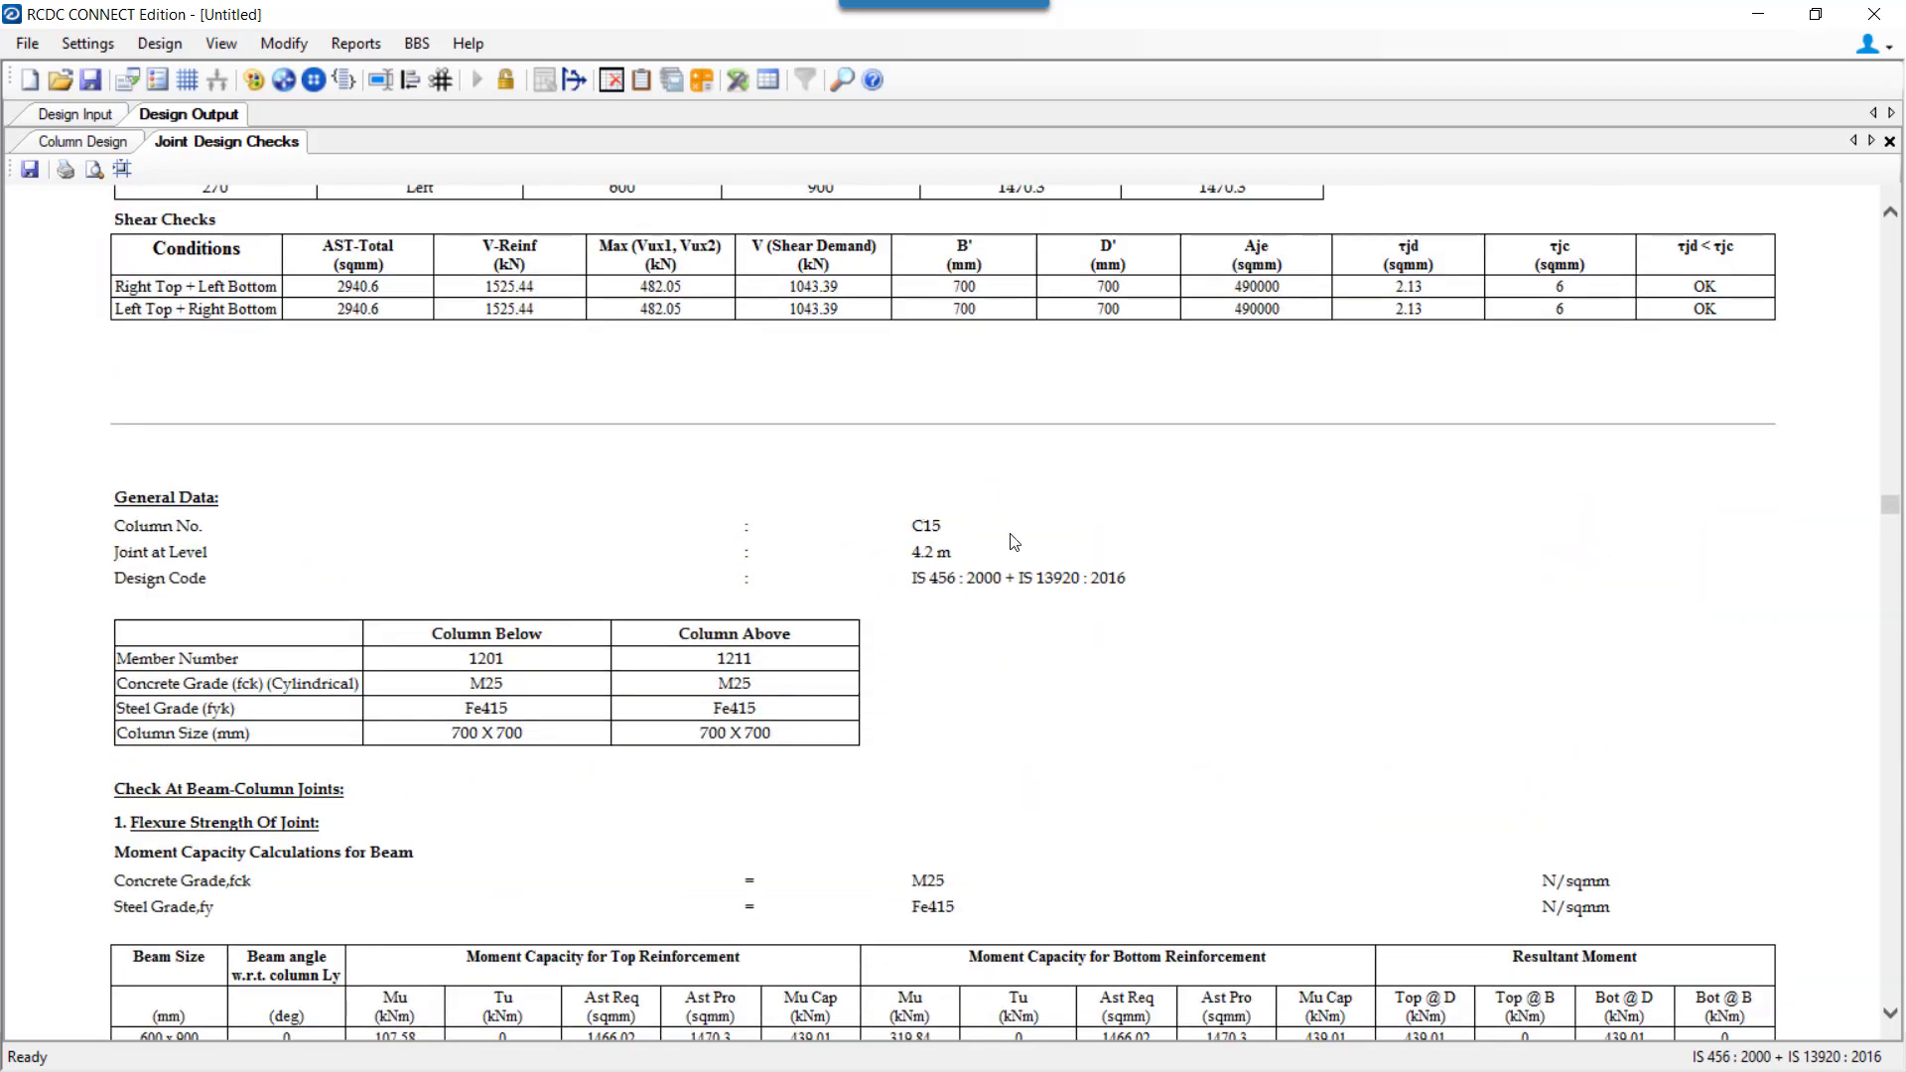
scroll(1014, 541, "down", 15)
left_click_drag(1897, 617, 1896, 743)
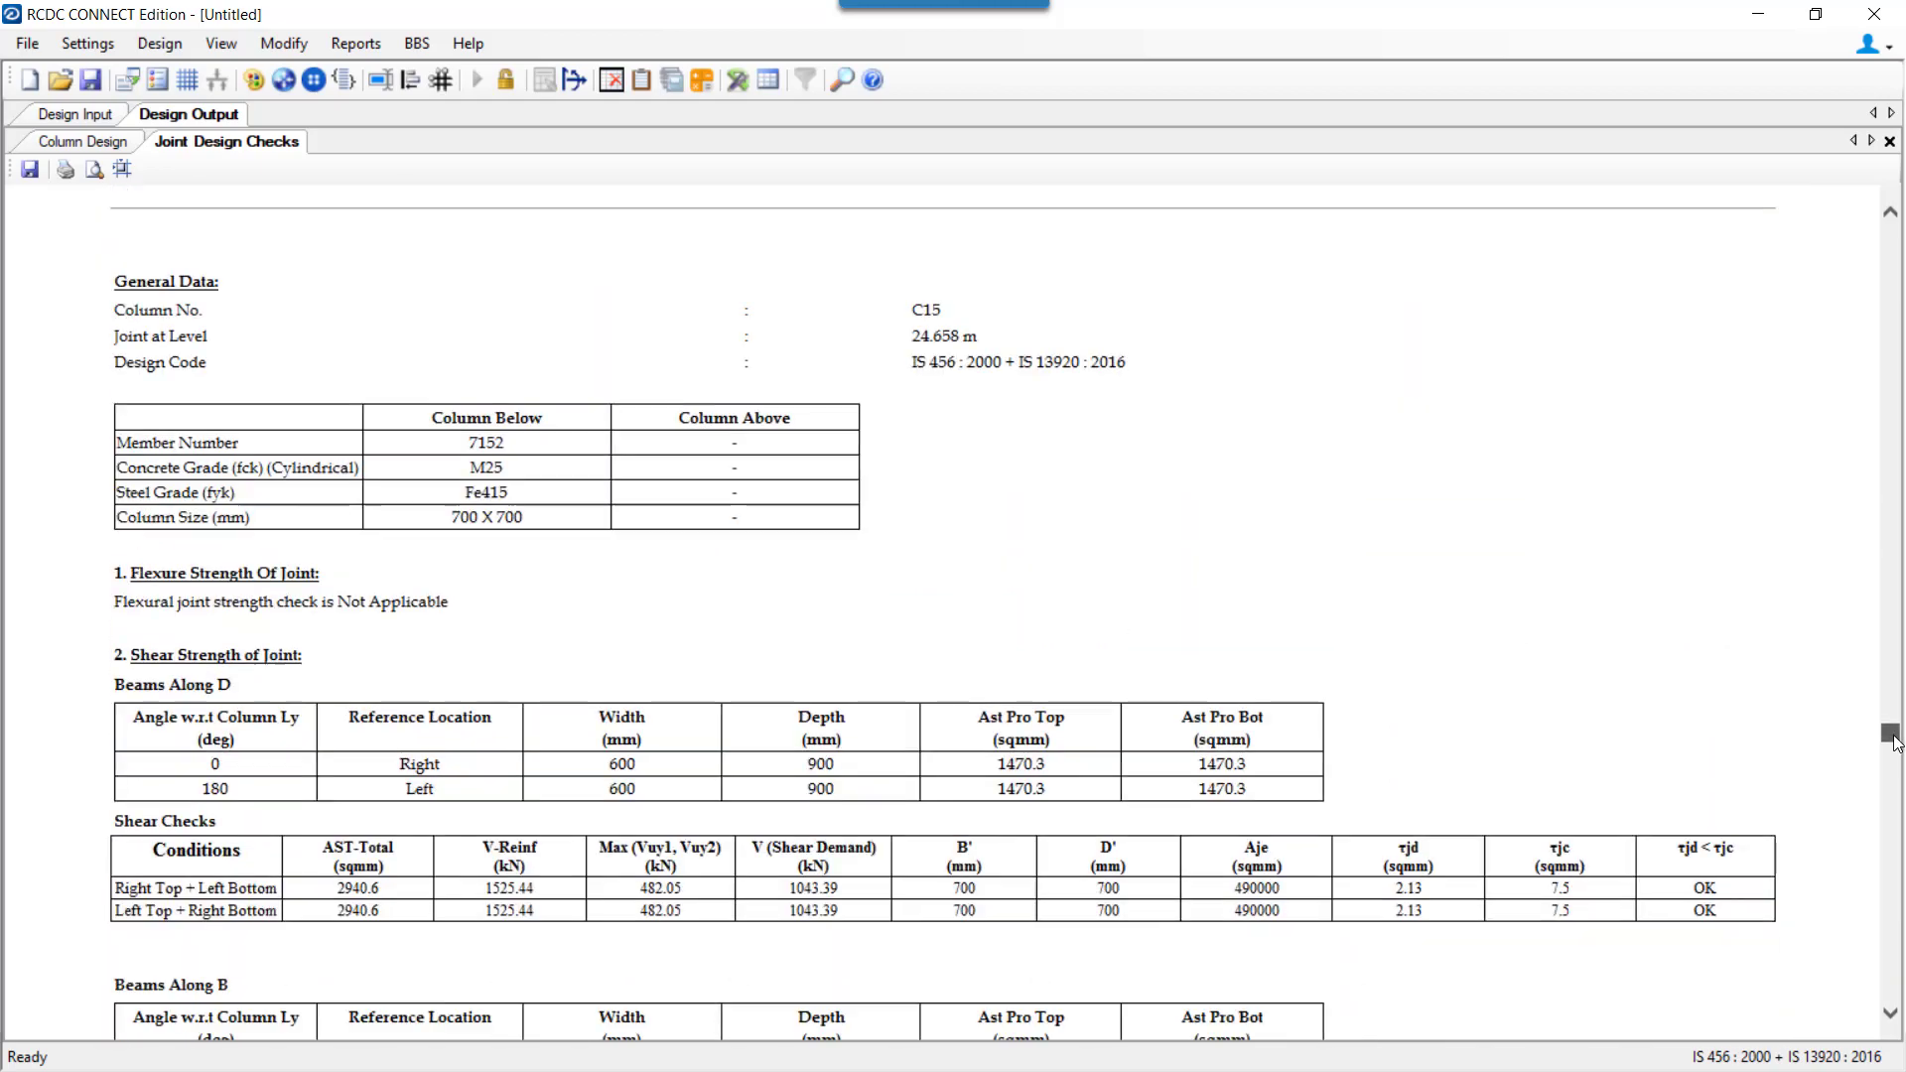
scroll(1326, 635, "down", 10)
scroll(998, 586, "up", 3)
scroll(987, 446, "up", 3)
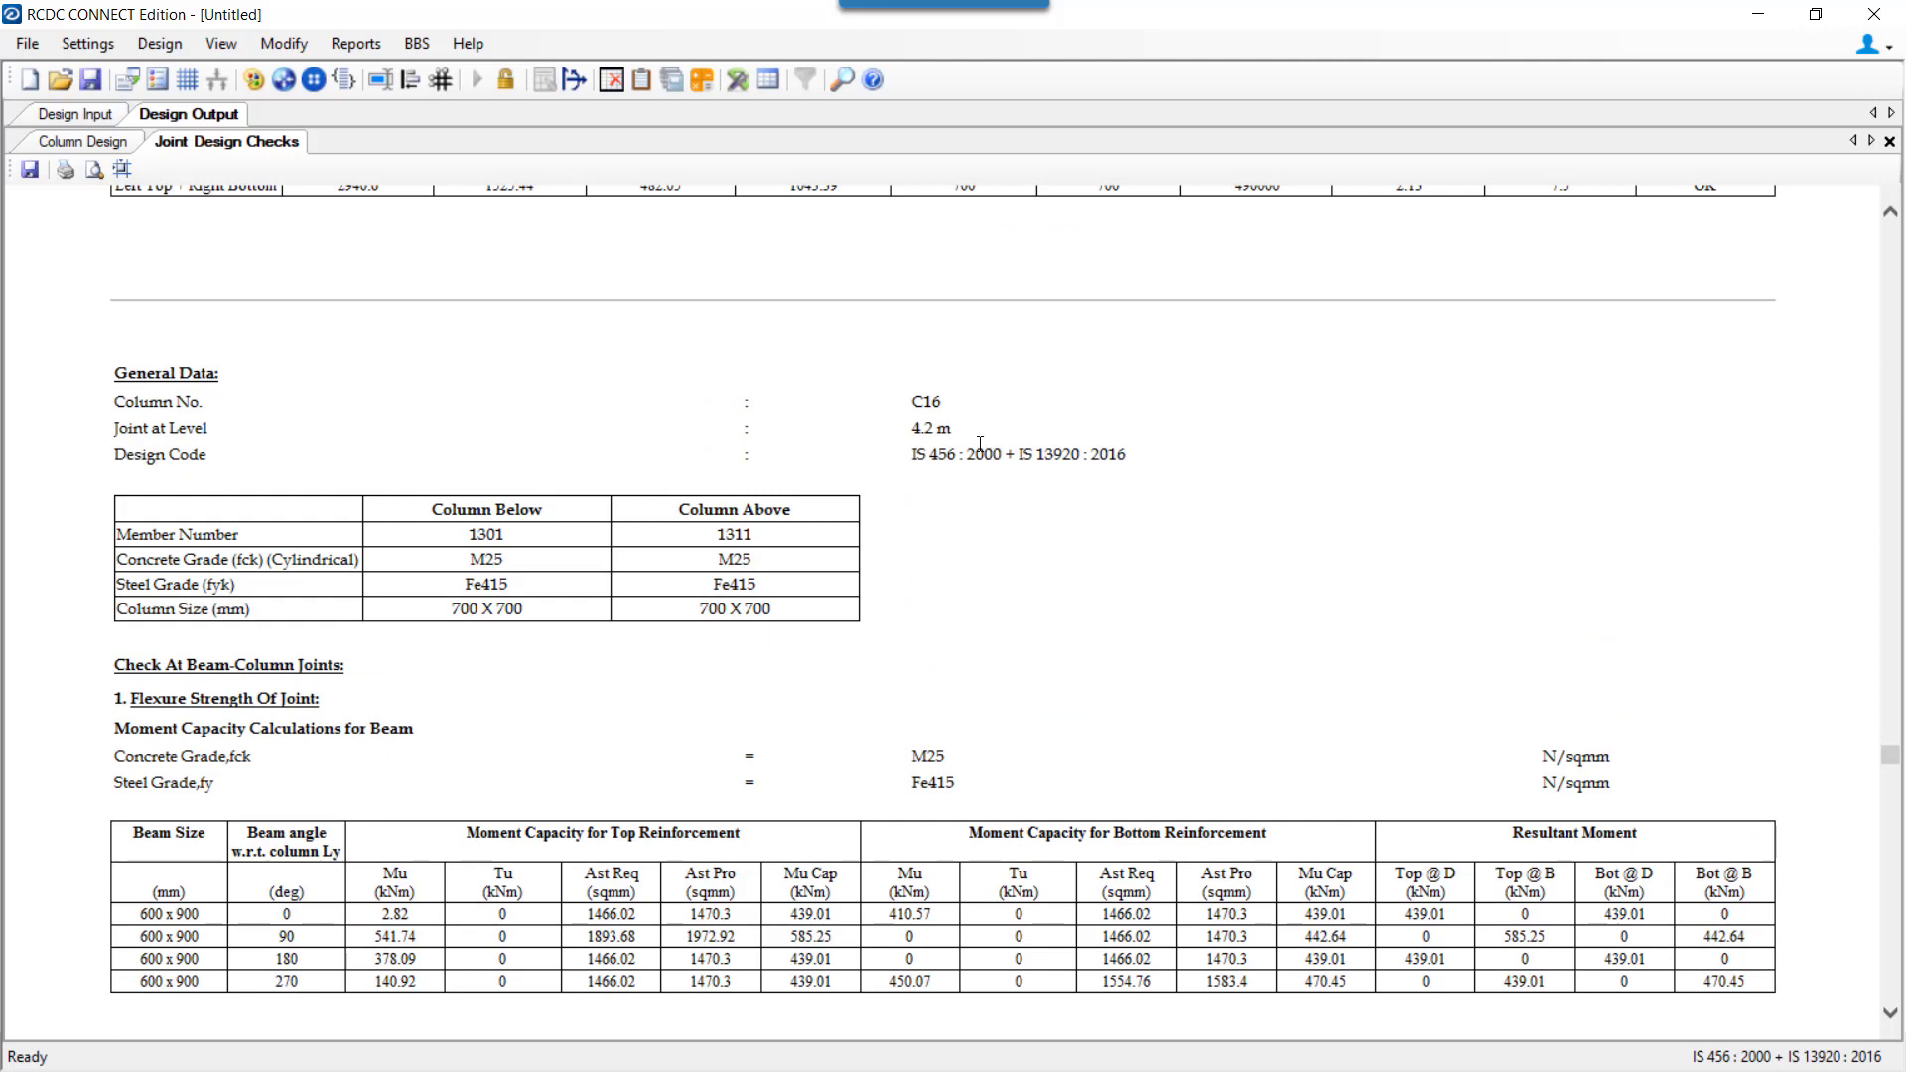
key("ctrl+F4")
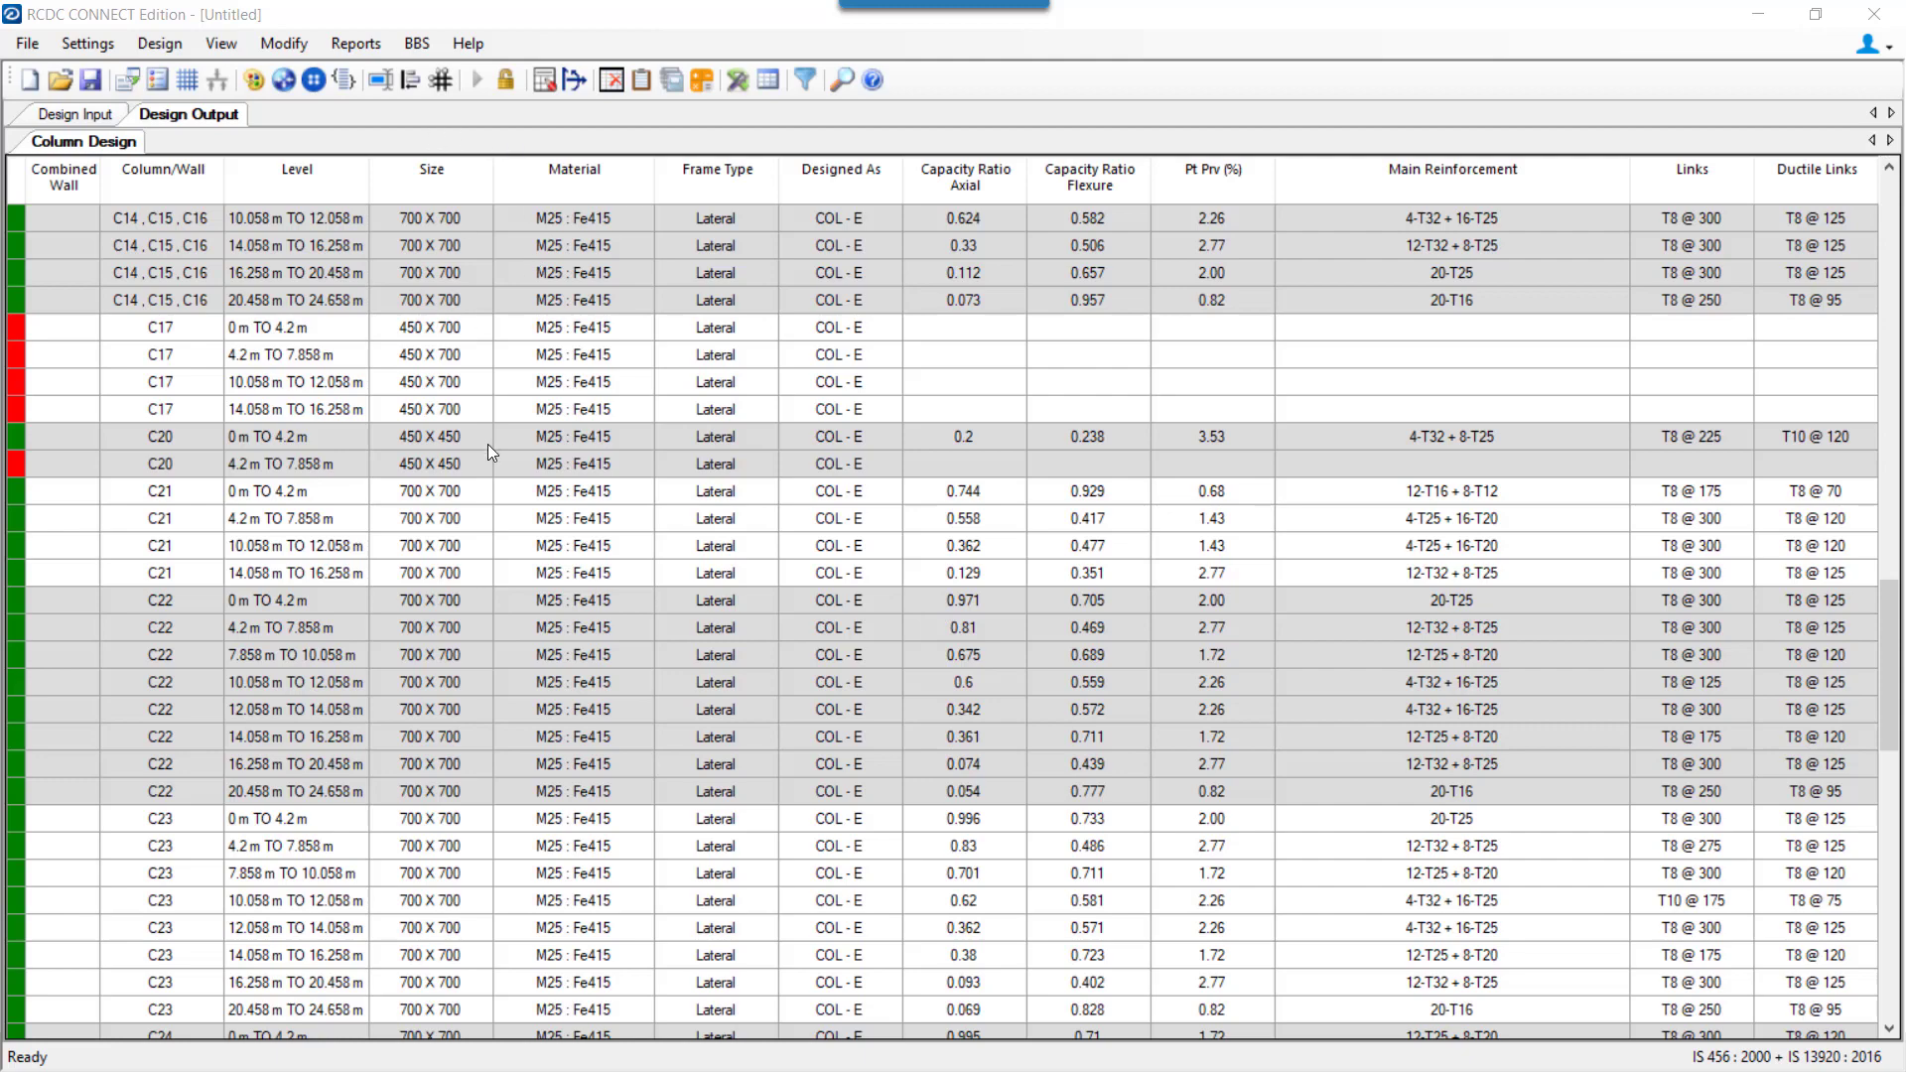
Review the column design results and the level data of the 4.2 m and 7.858 m levels.
scroll(487, 444, "up", 4)
scroll(478, 503, "up", 14)
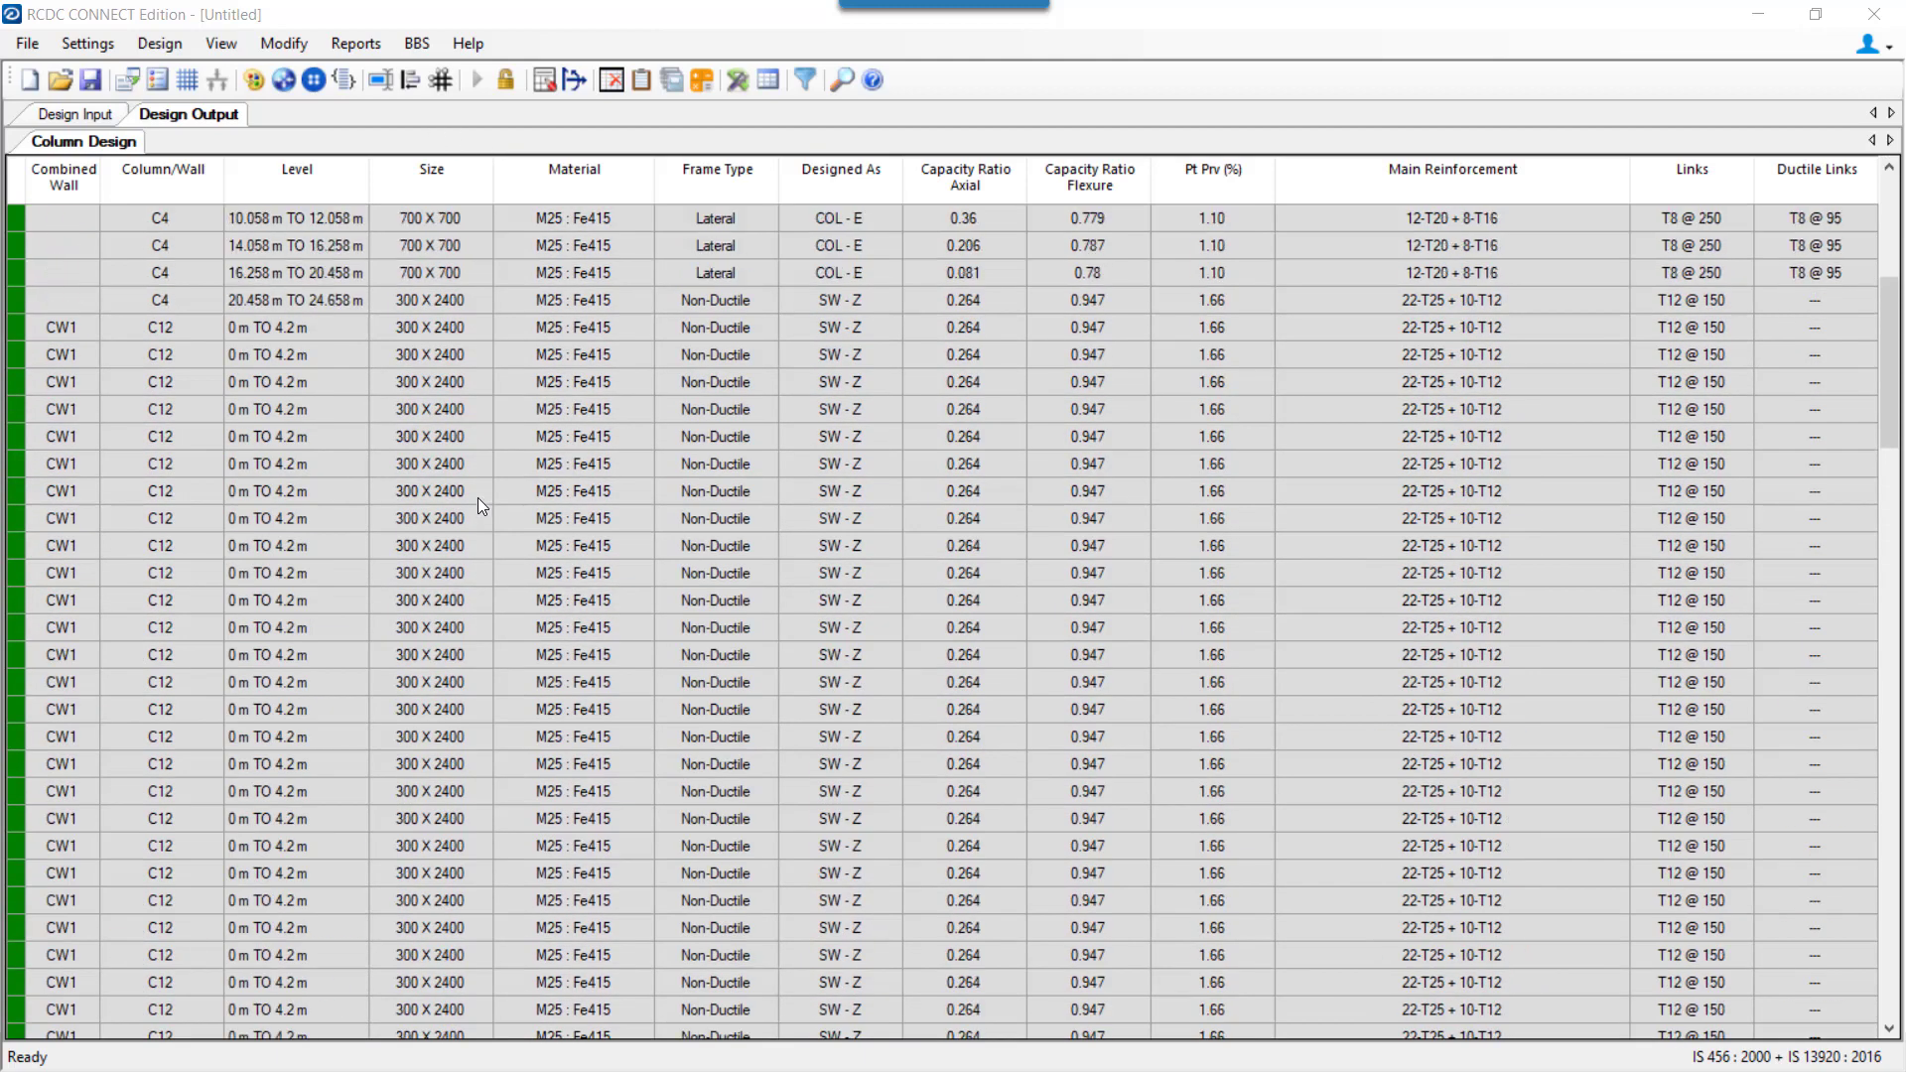
scroll(478, 566, "up", 6)
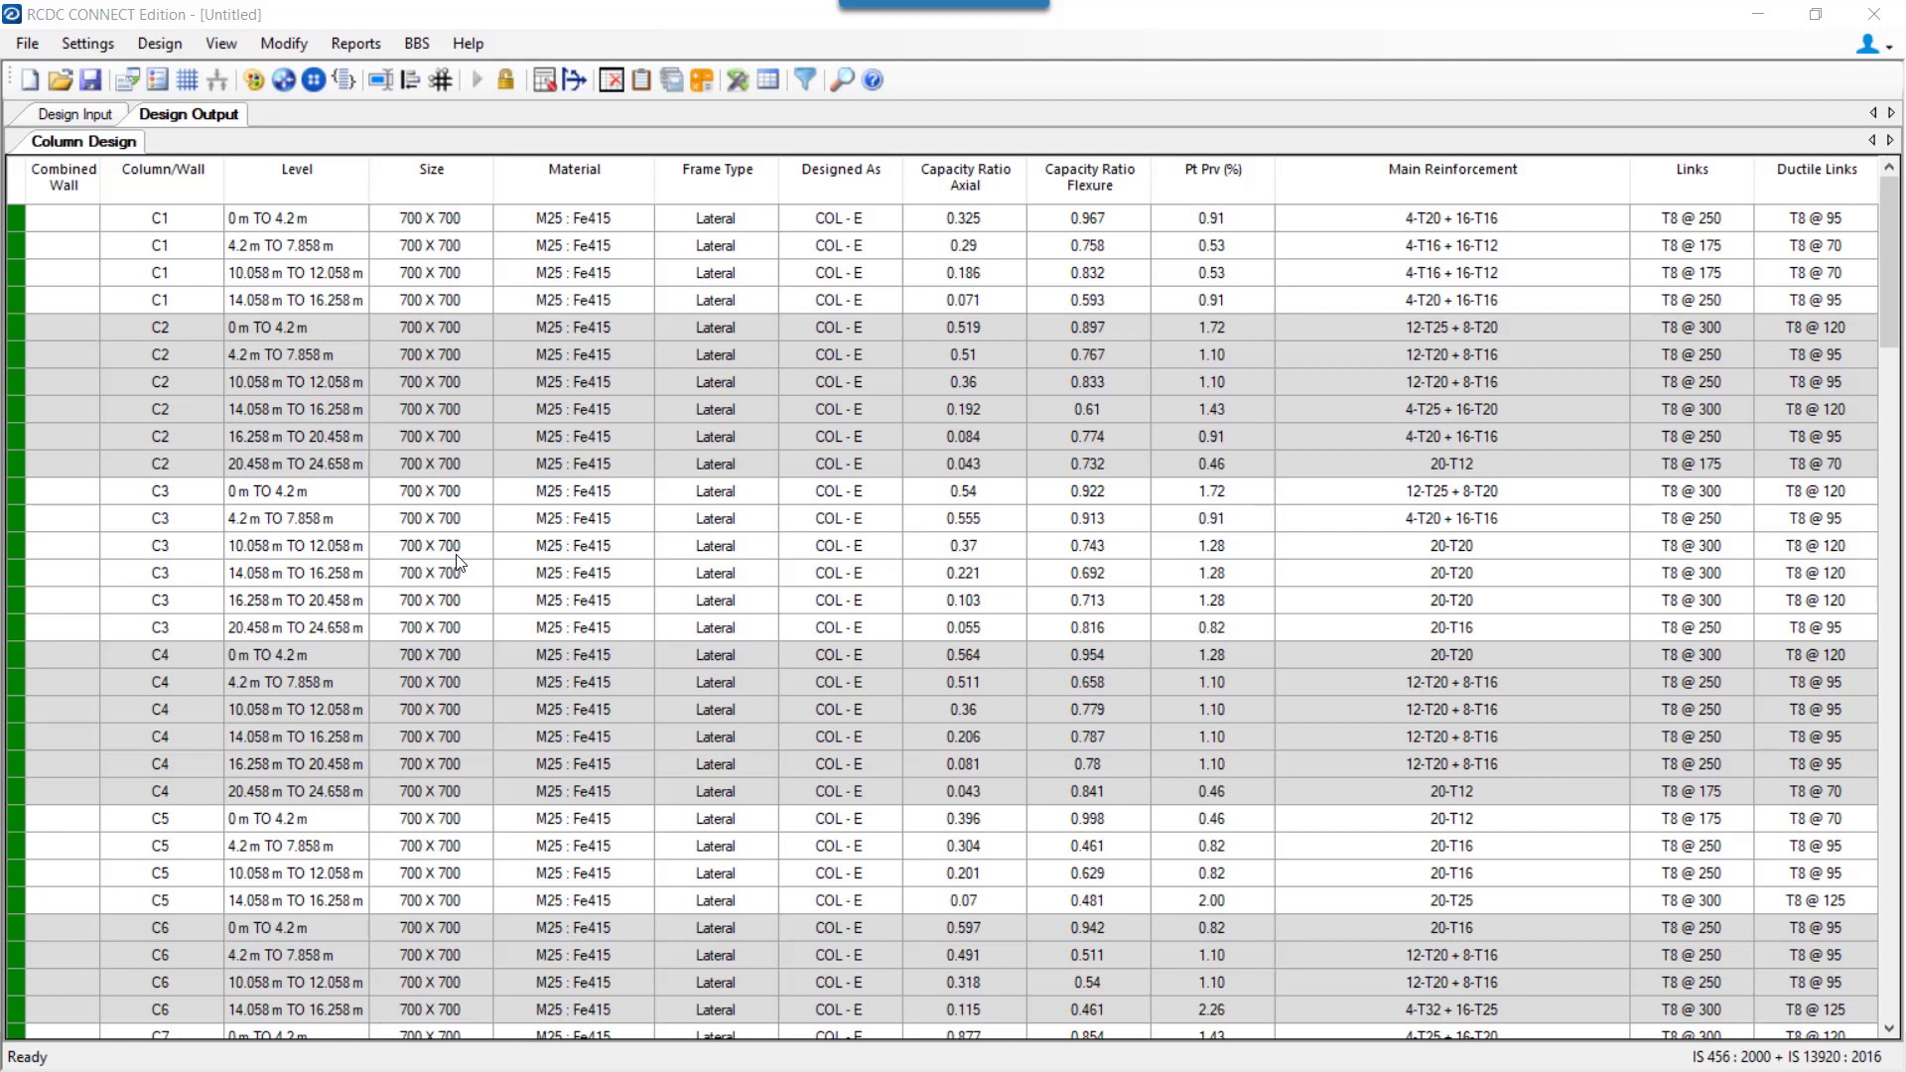
left_click(83, 121)
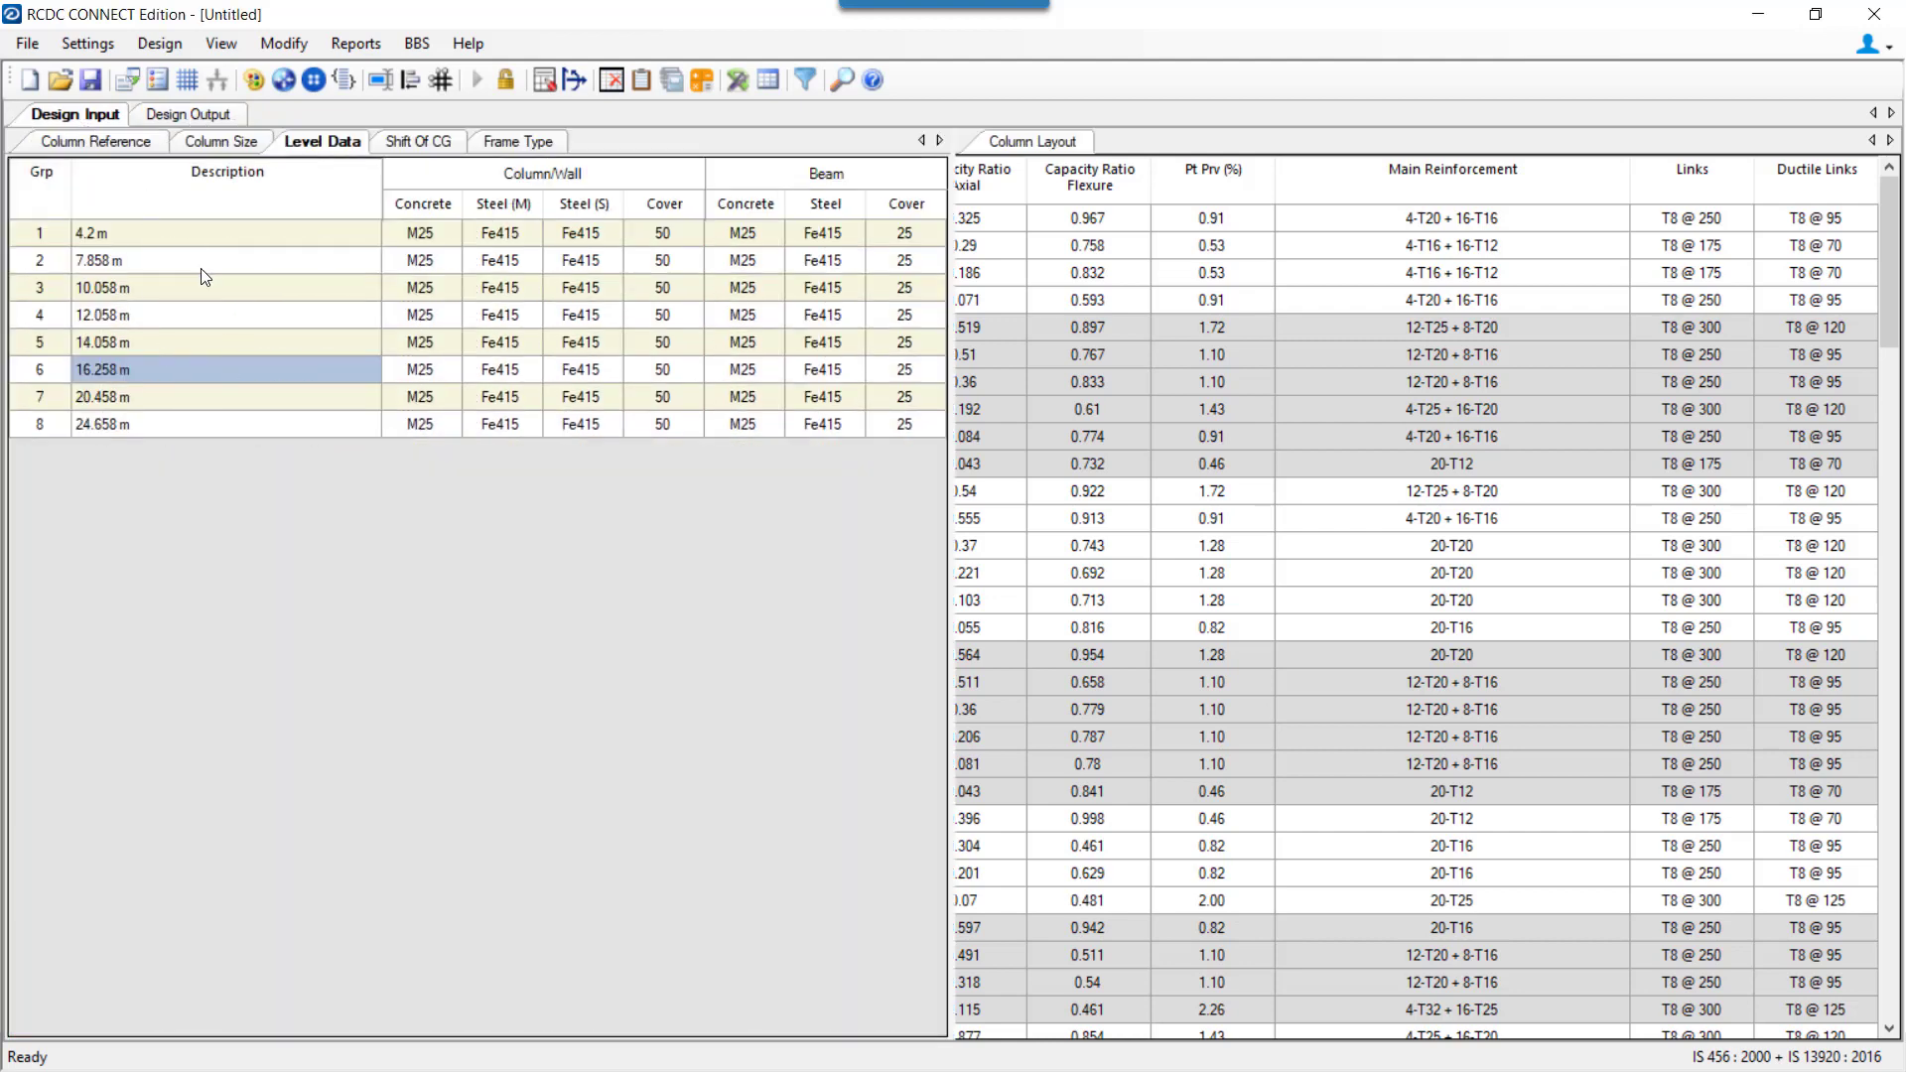
left_click(129, 237)
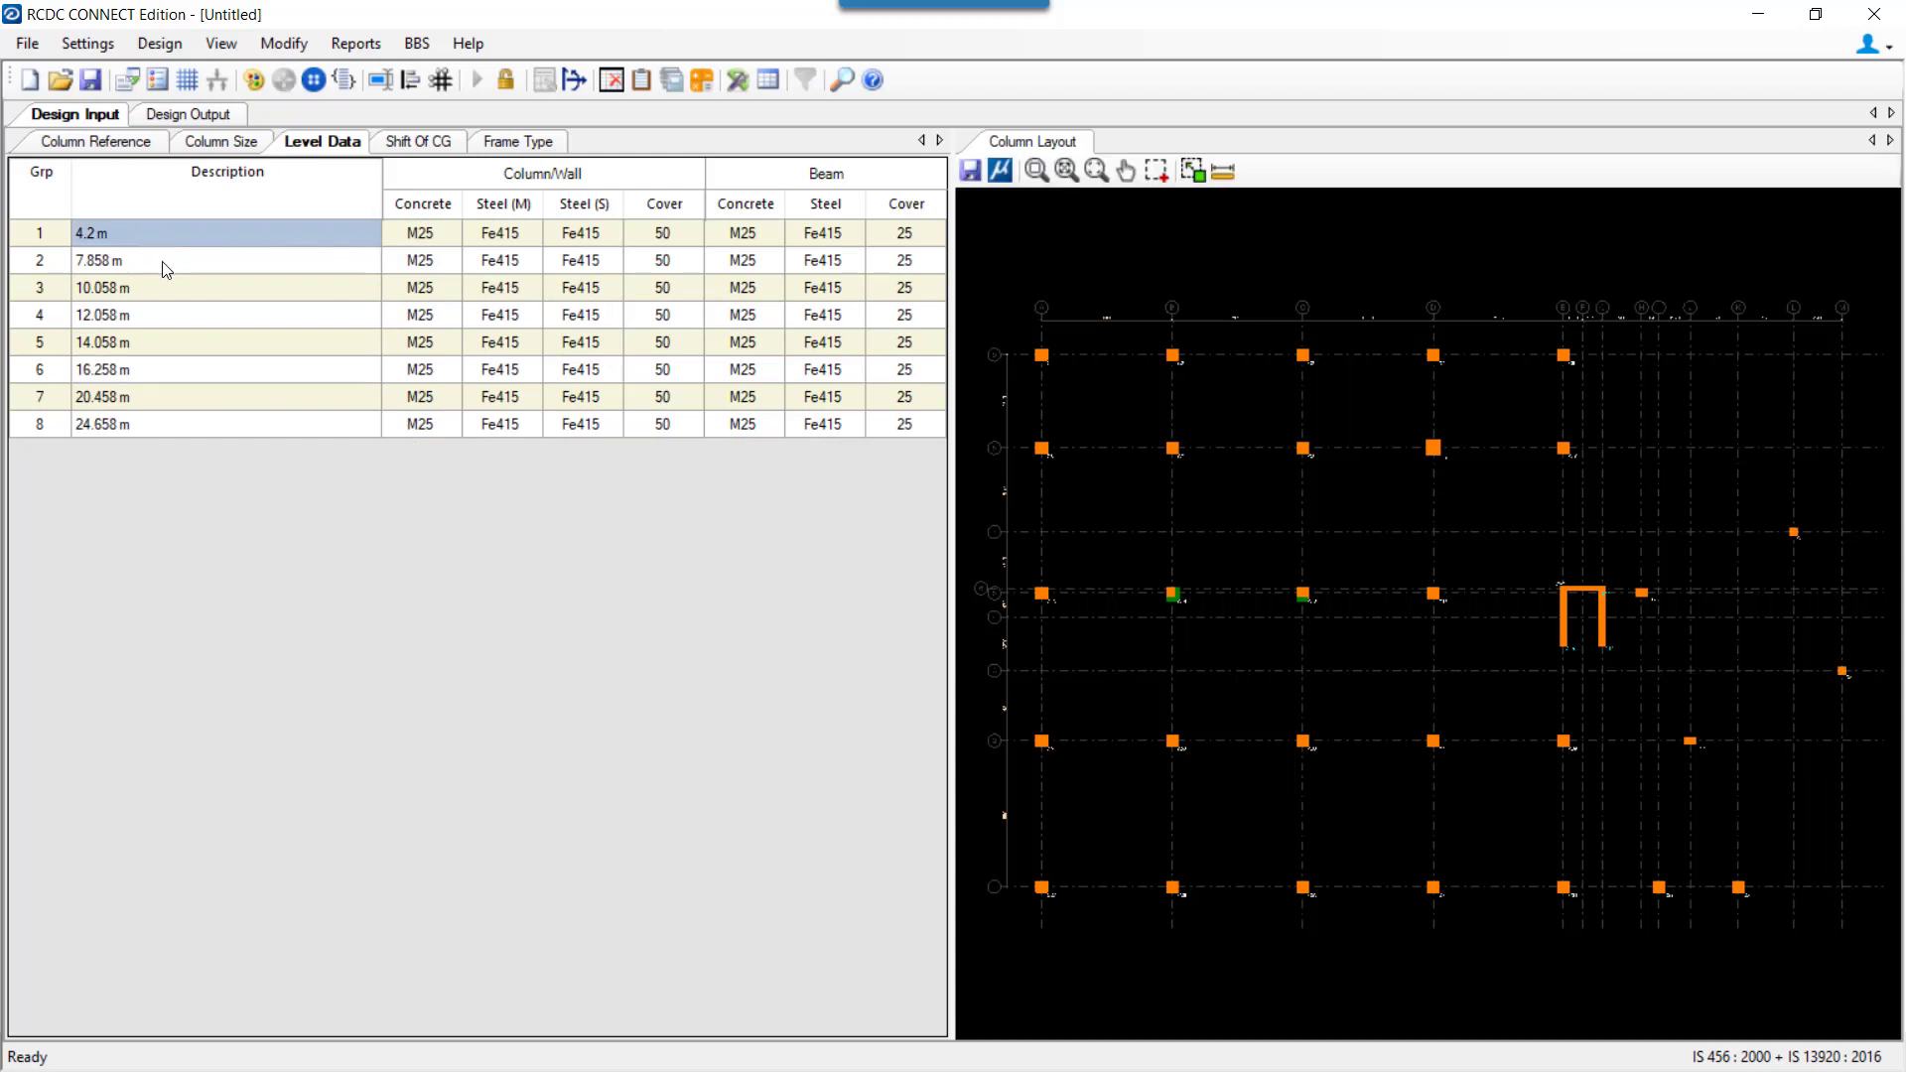
left_click(166, 266)
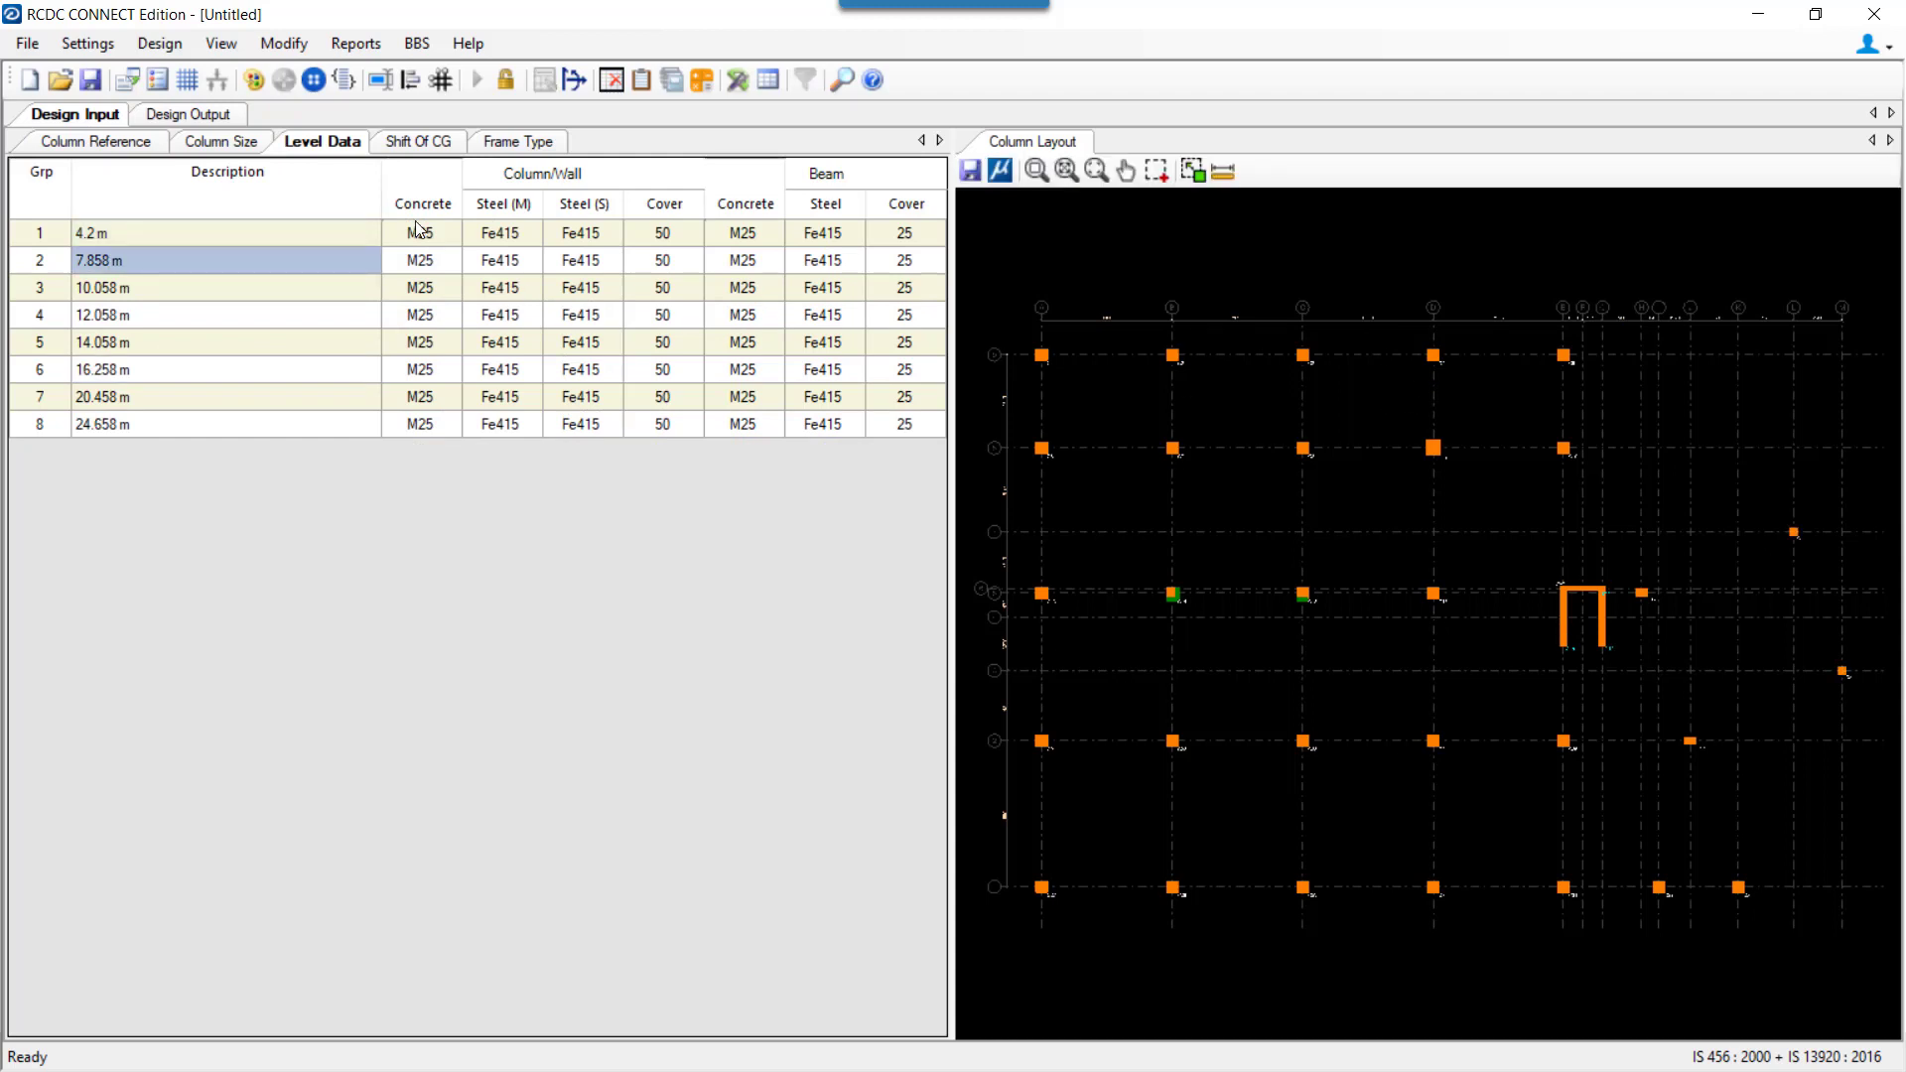
left_click(210, 117)
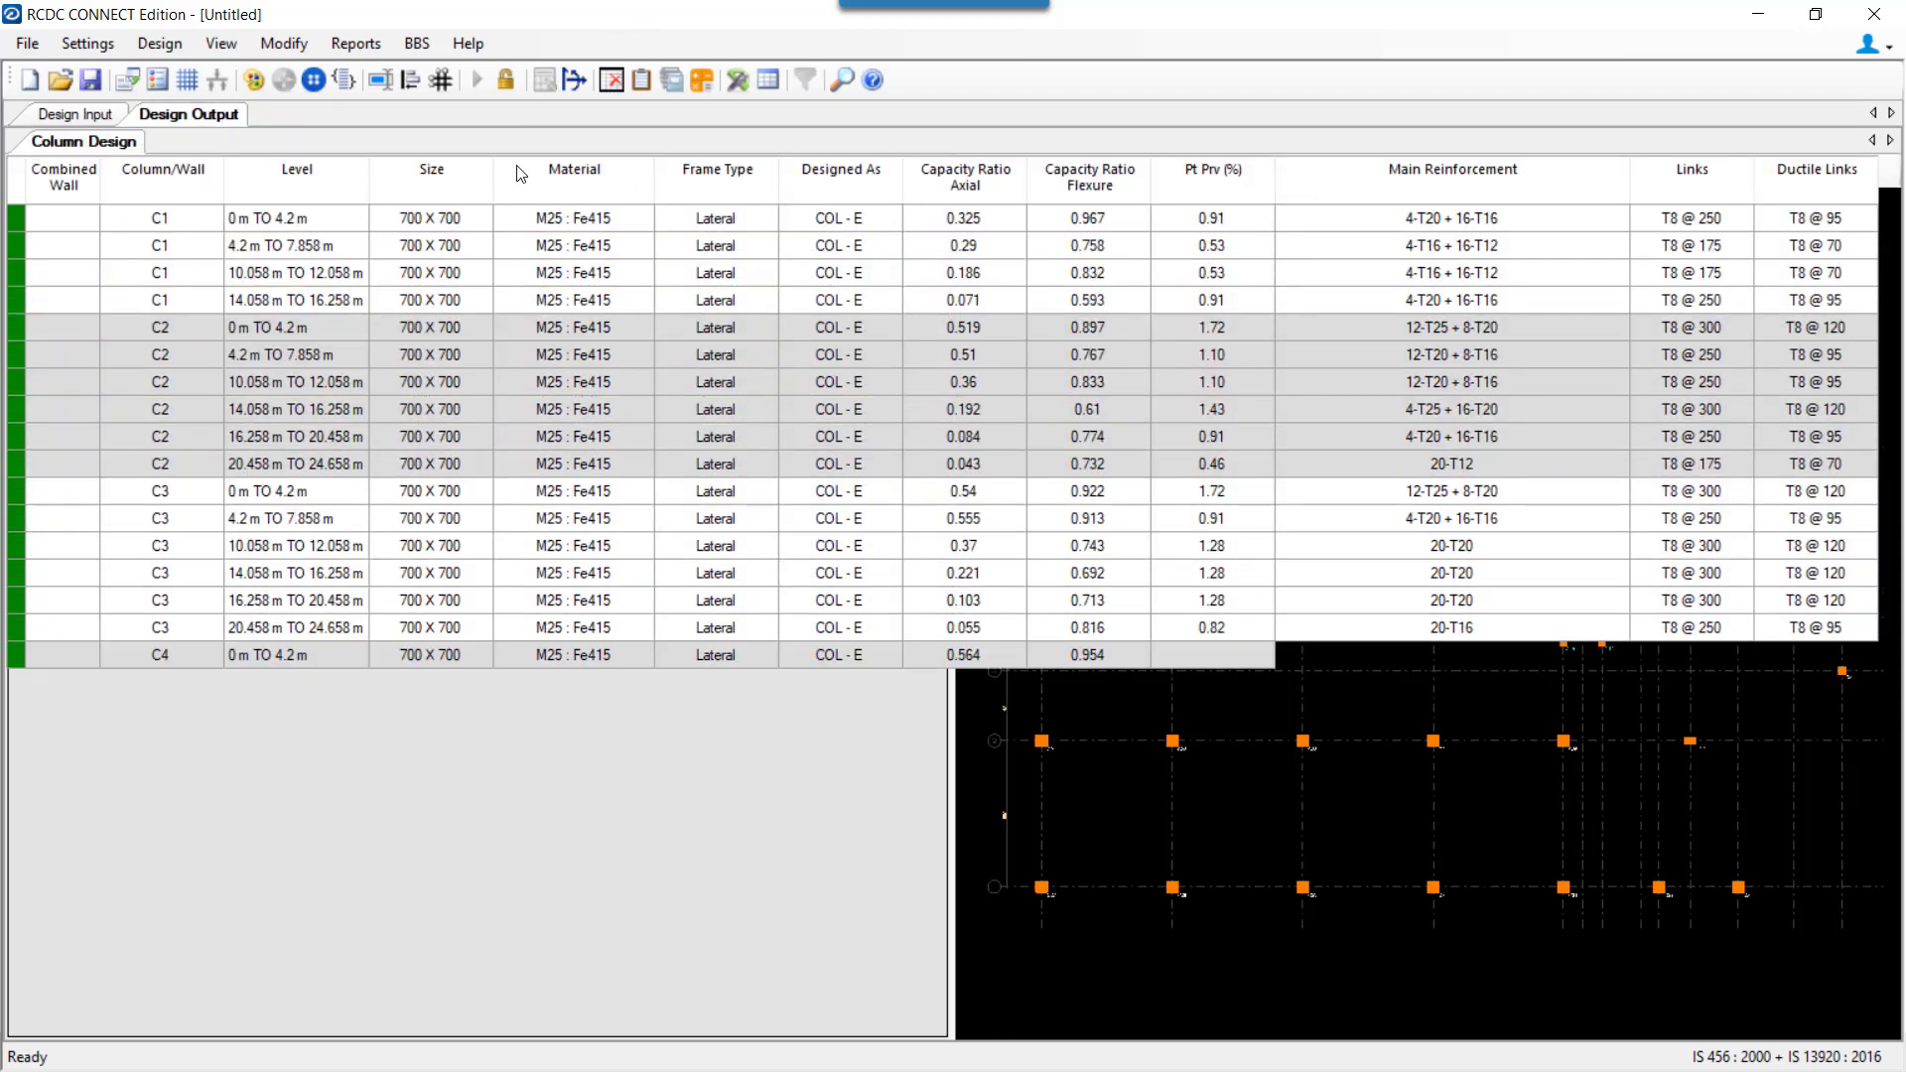
Group the 4.2 m and 7.858 m levels in the column design and apply the grouping.
left_click(287, 44)
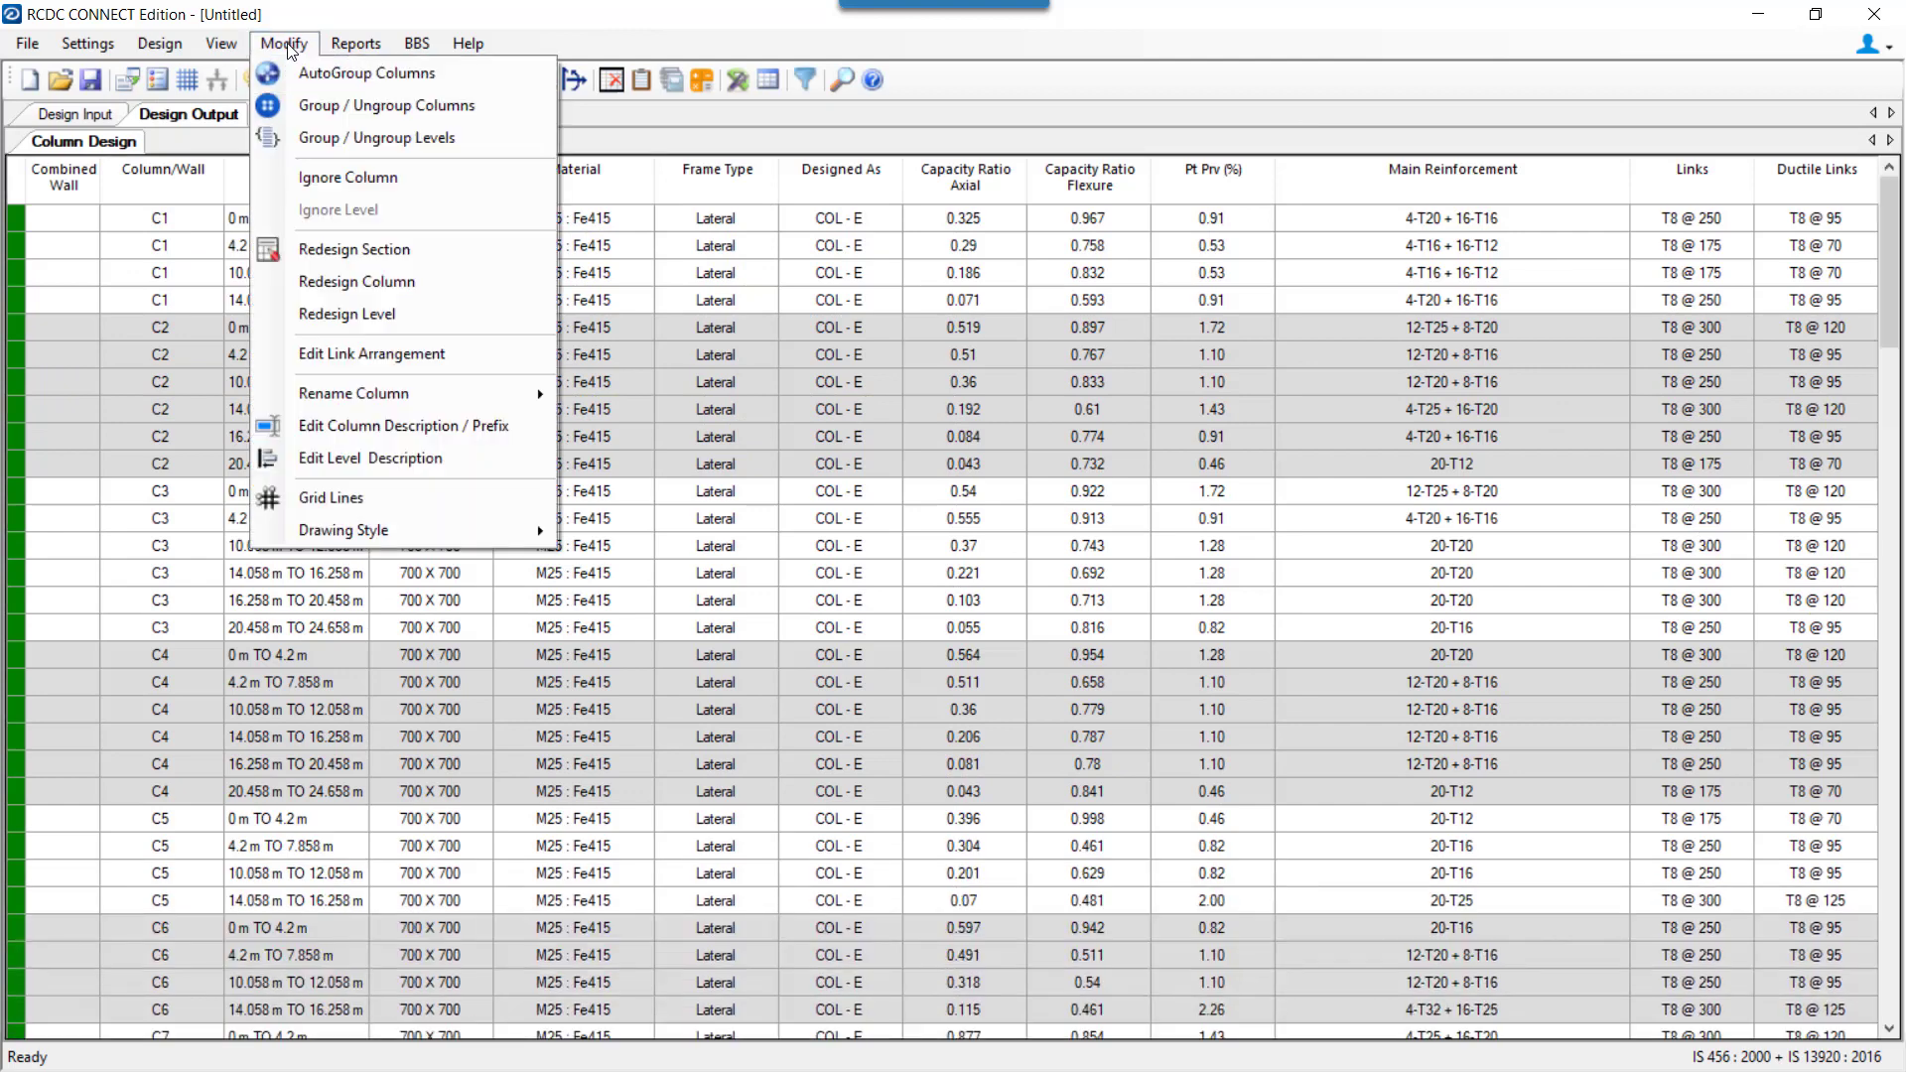
left_click(298, 136)
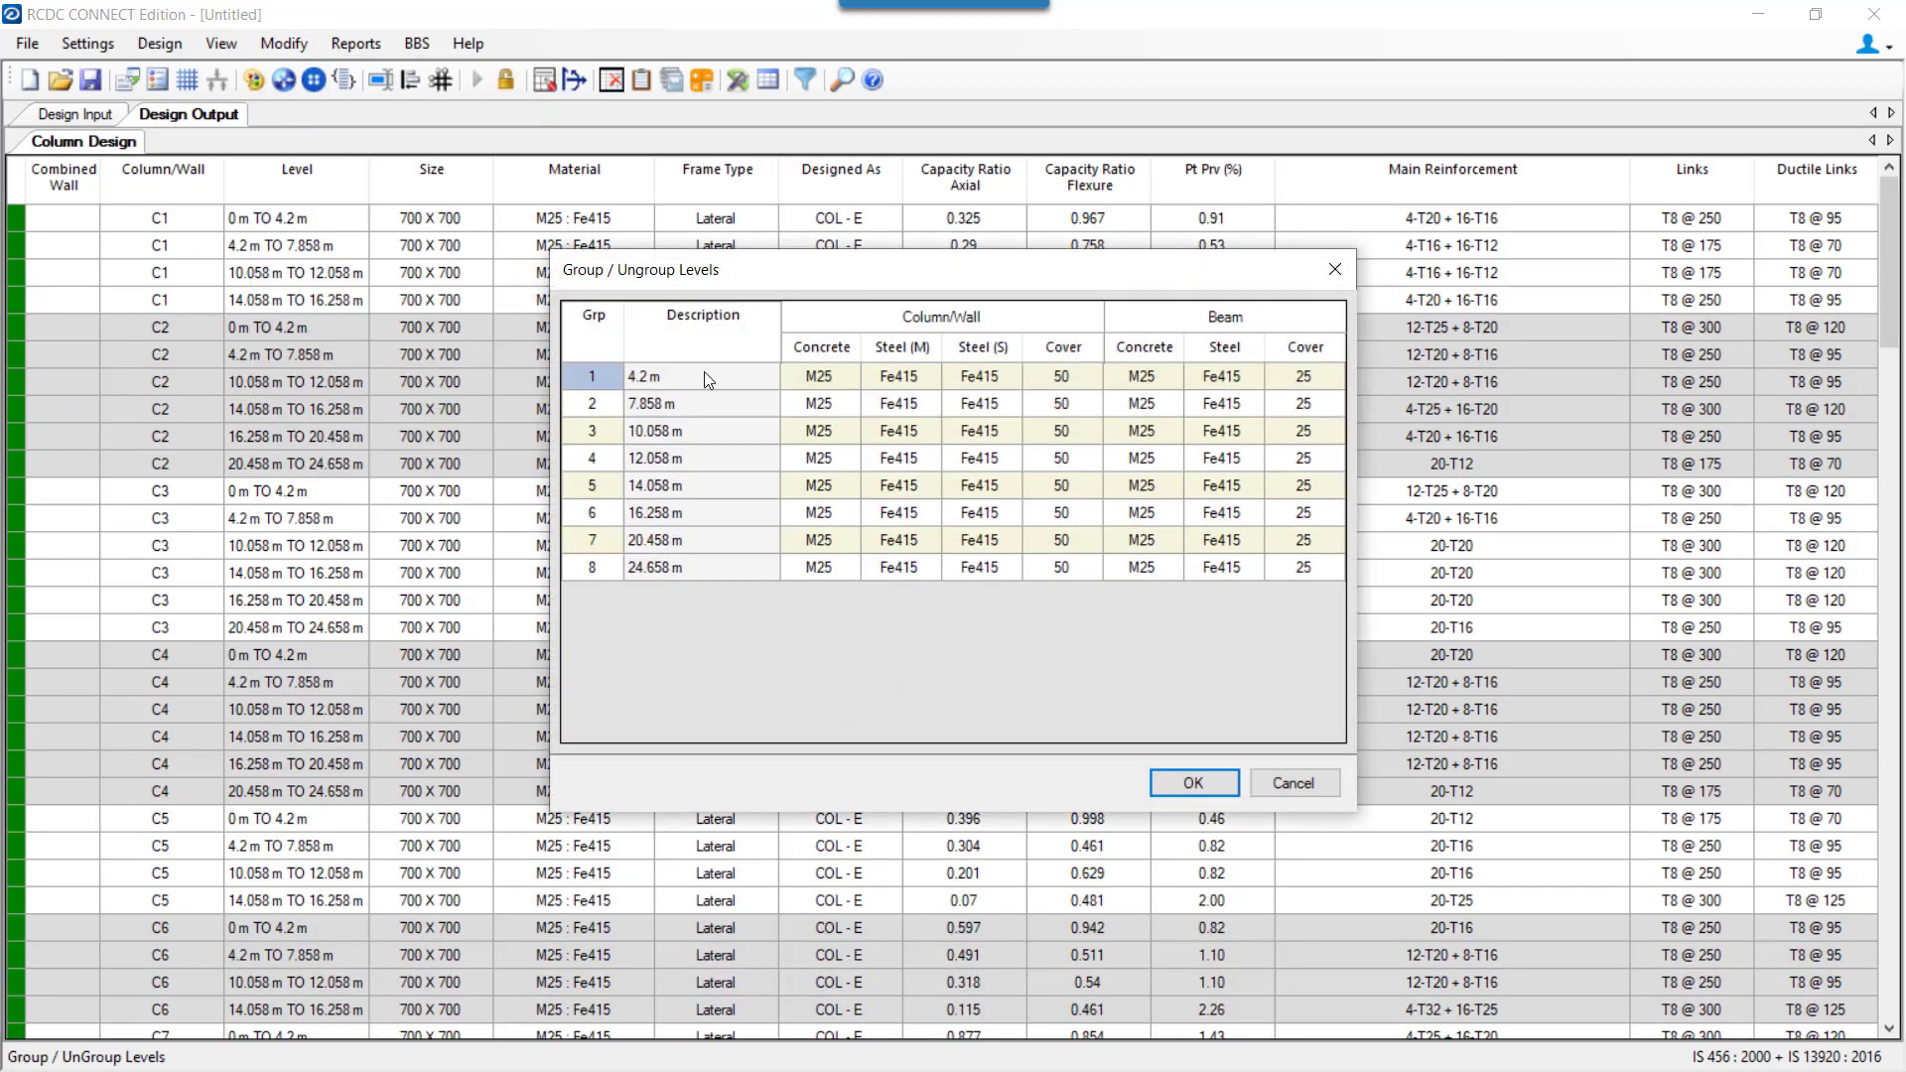
left_click_drag(705, 372, 701, 396)
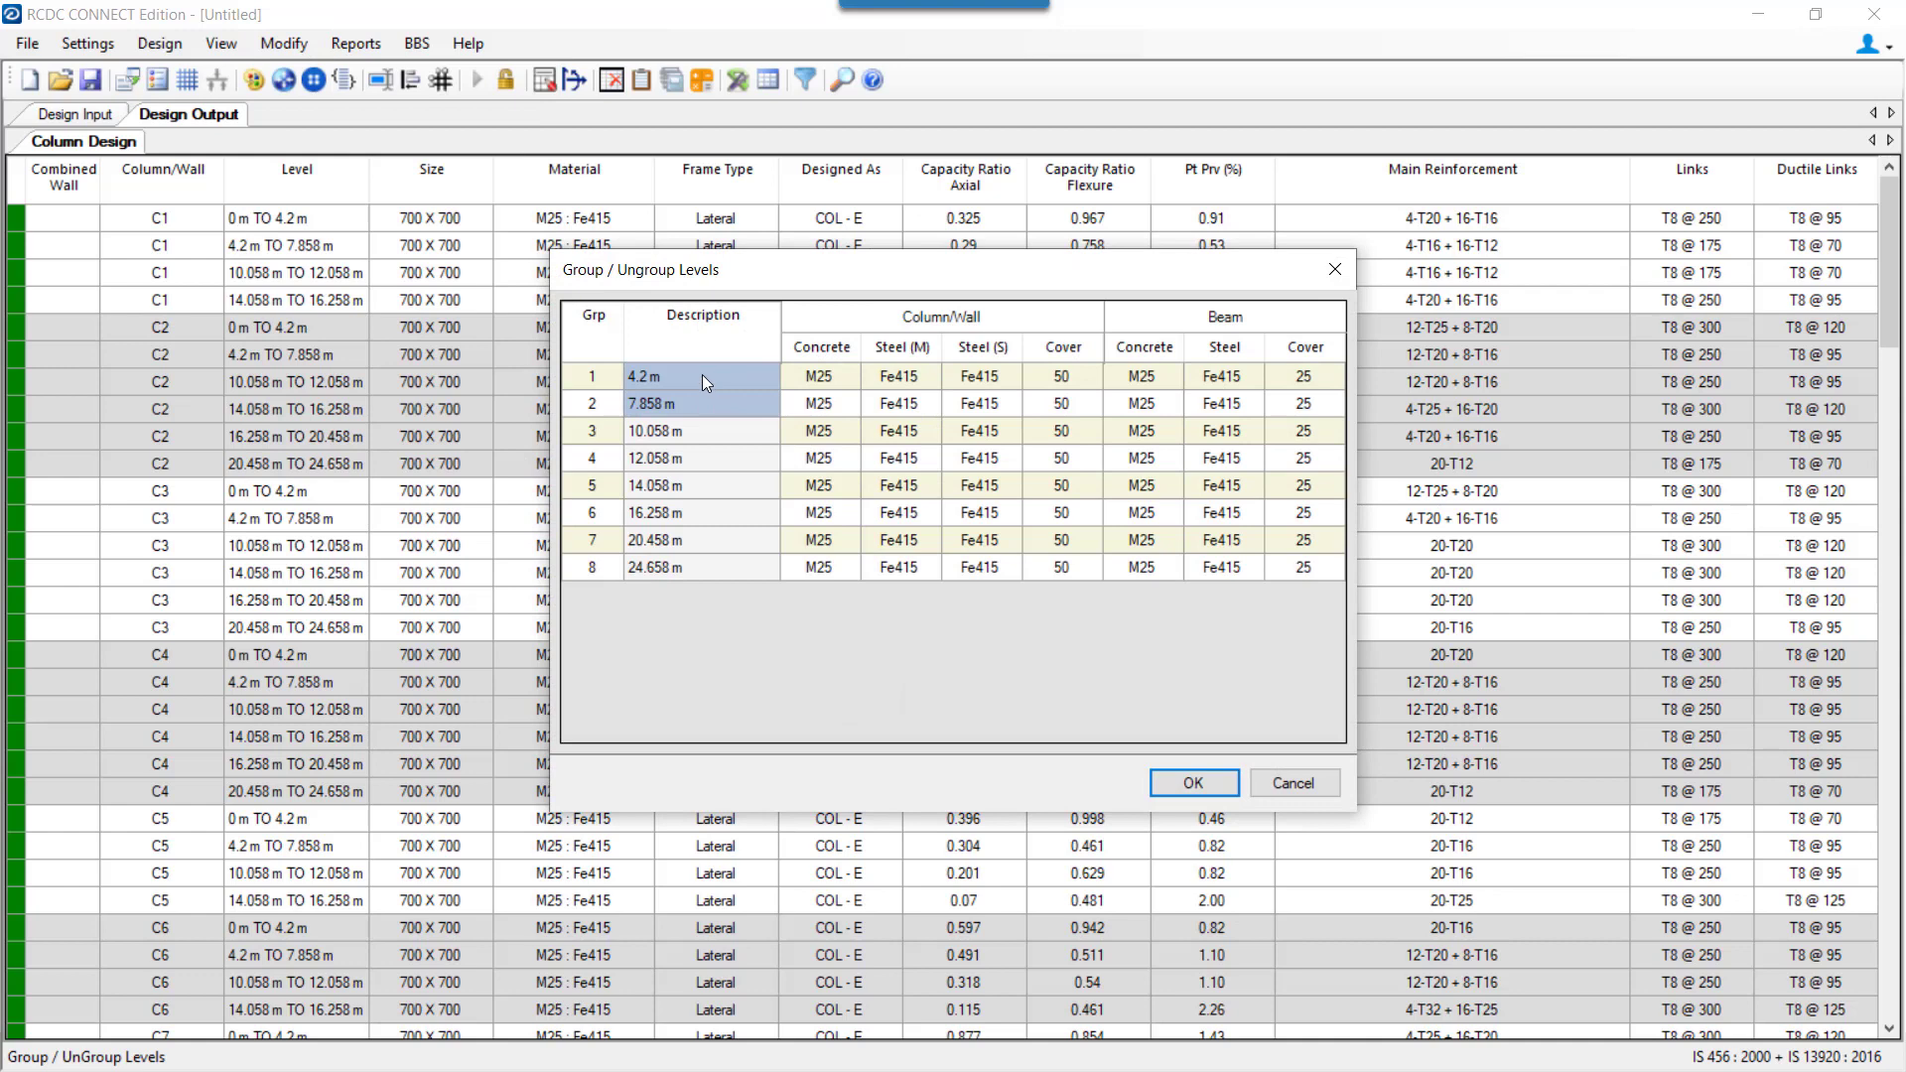
right_click(701, 374)
left_click(736, 390)
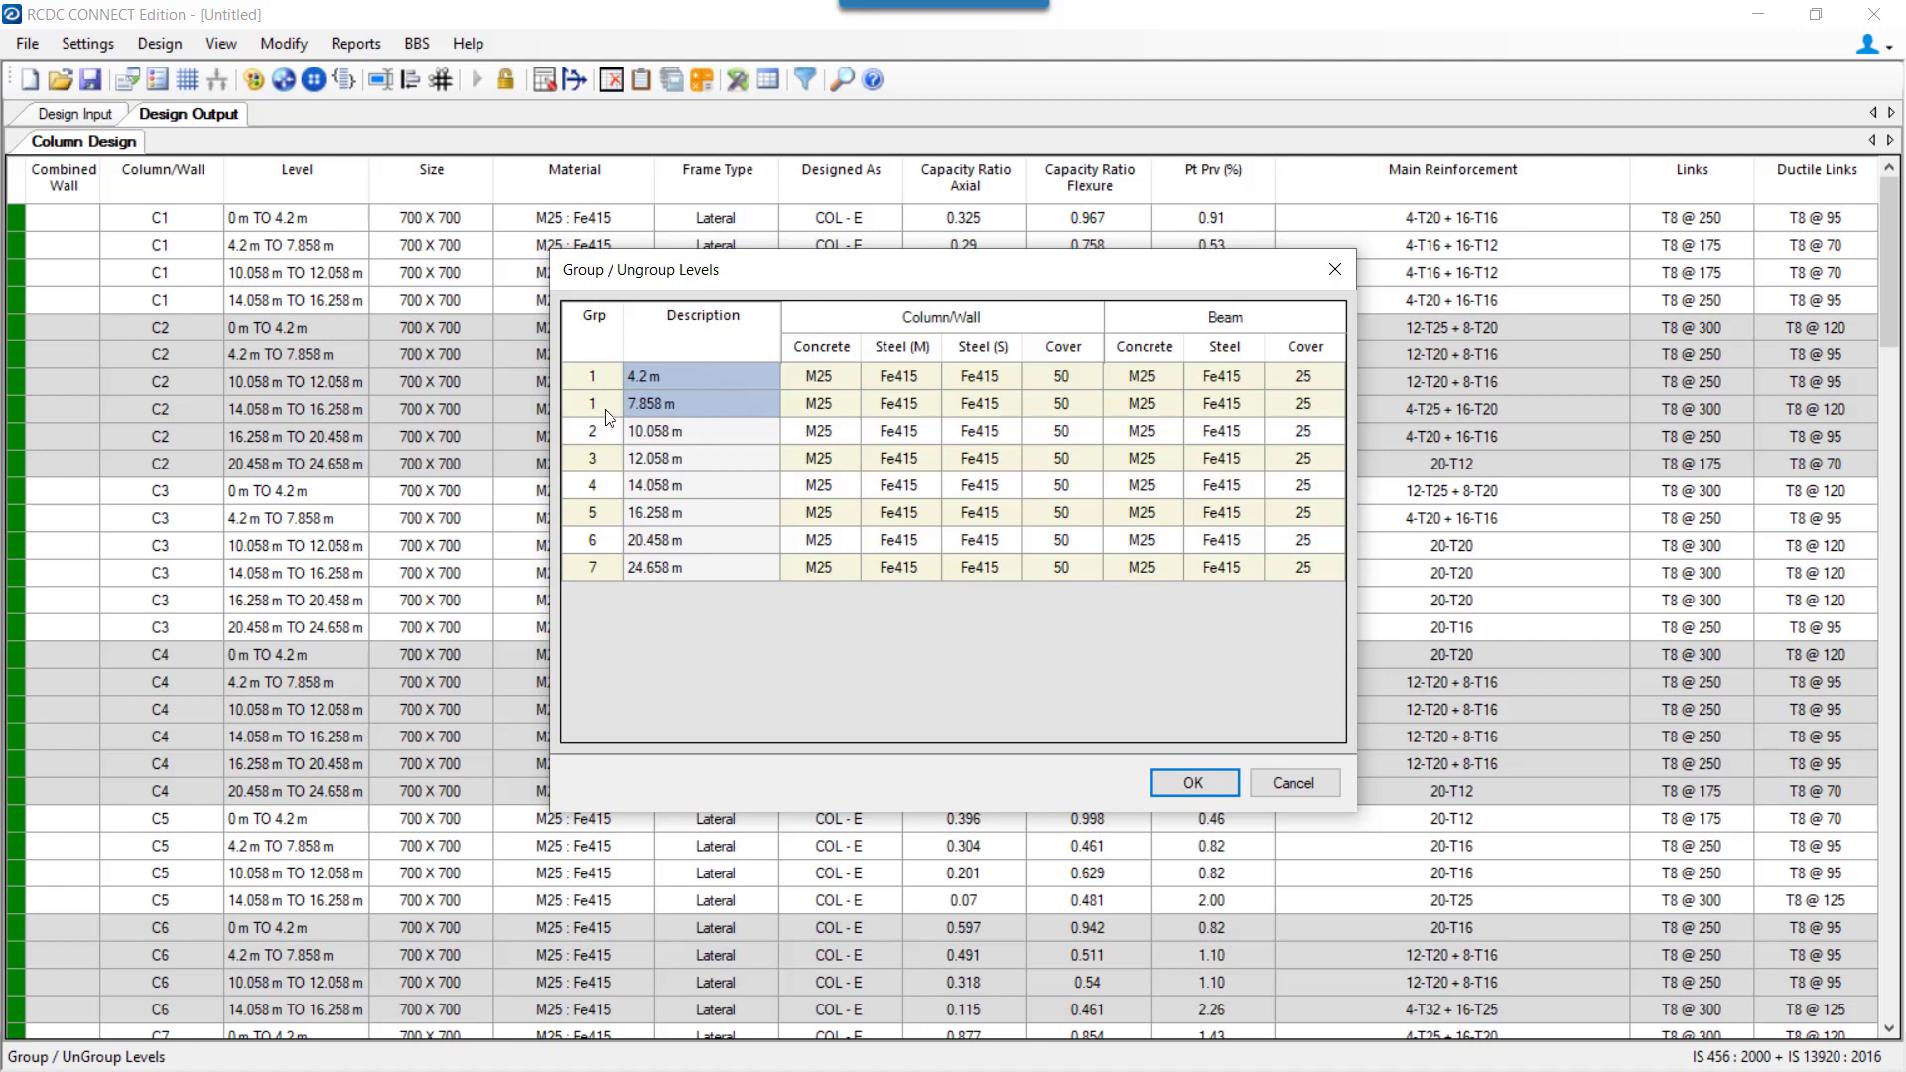
left_click(1172, 784)
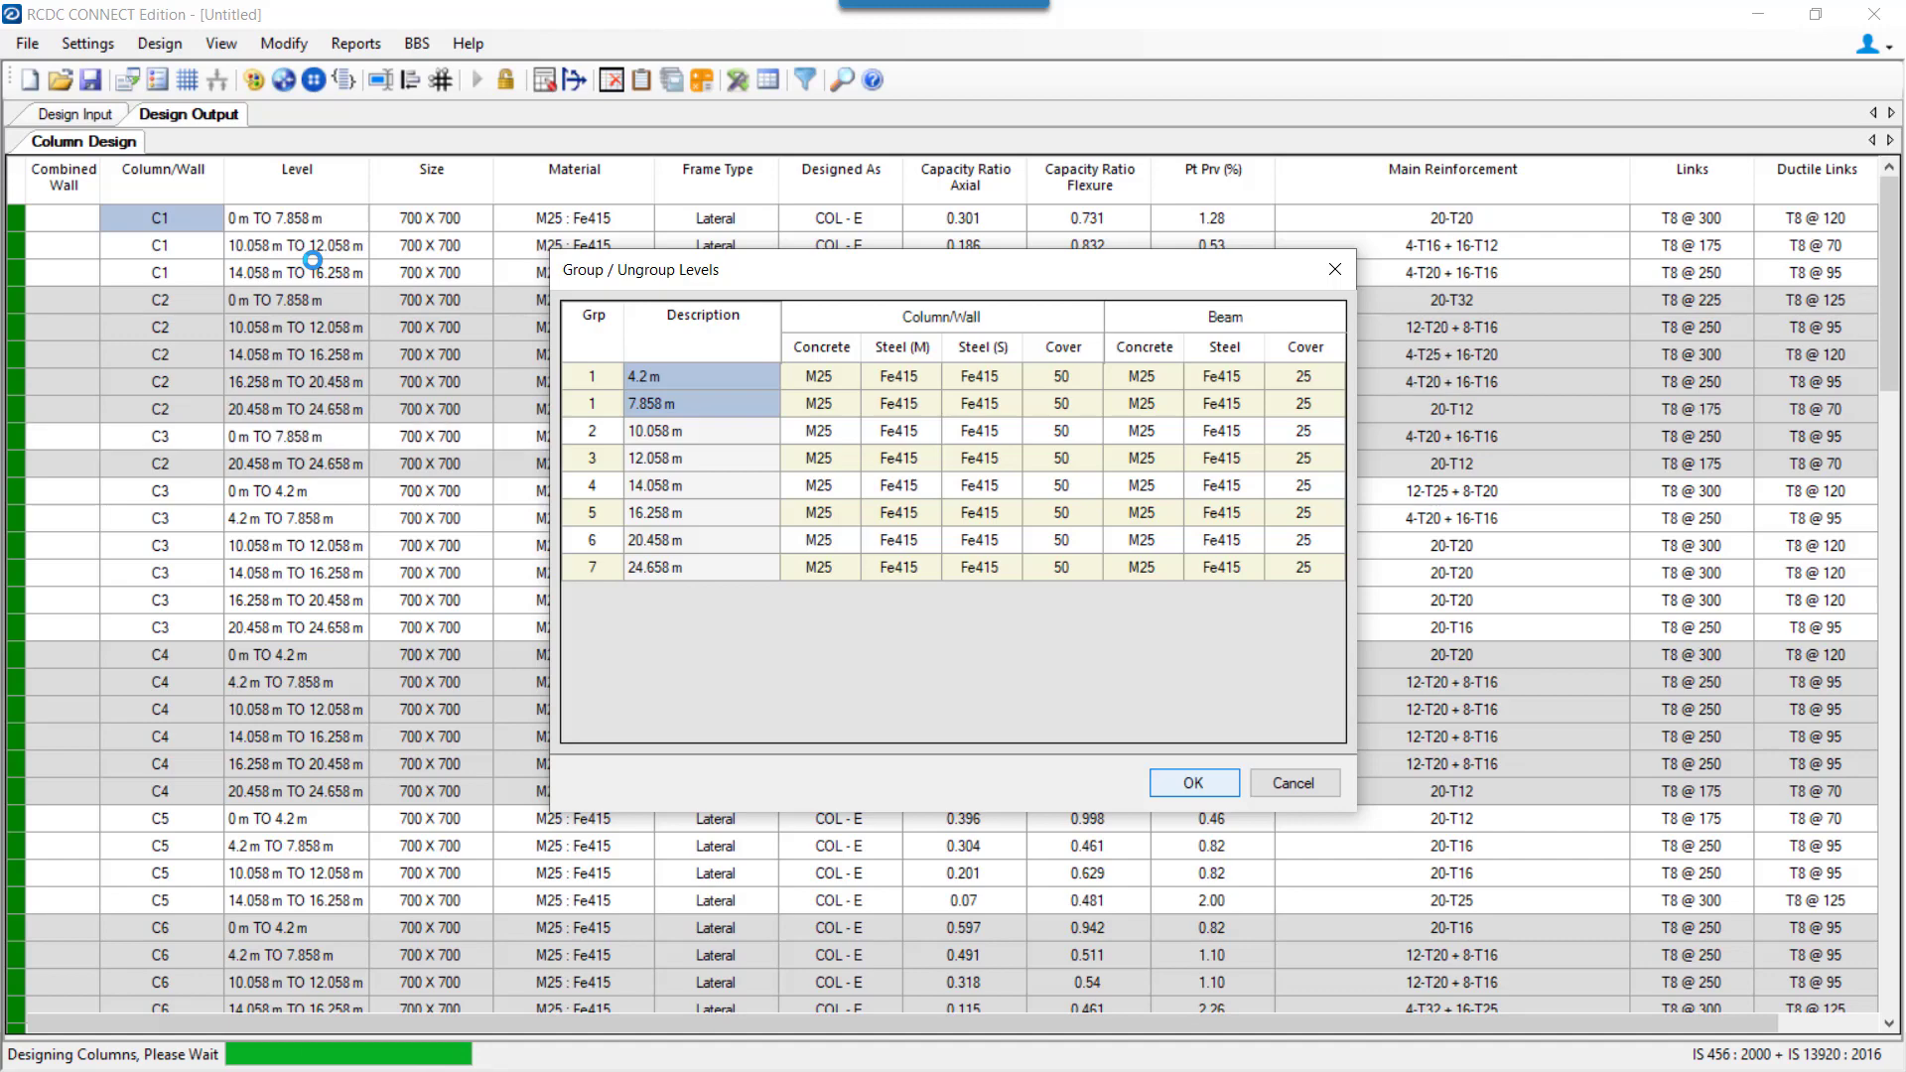
left_click(1196, 785)
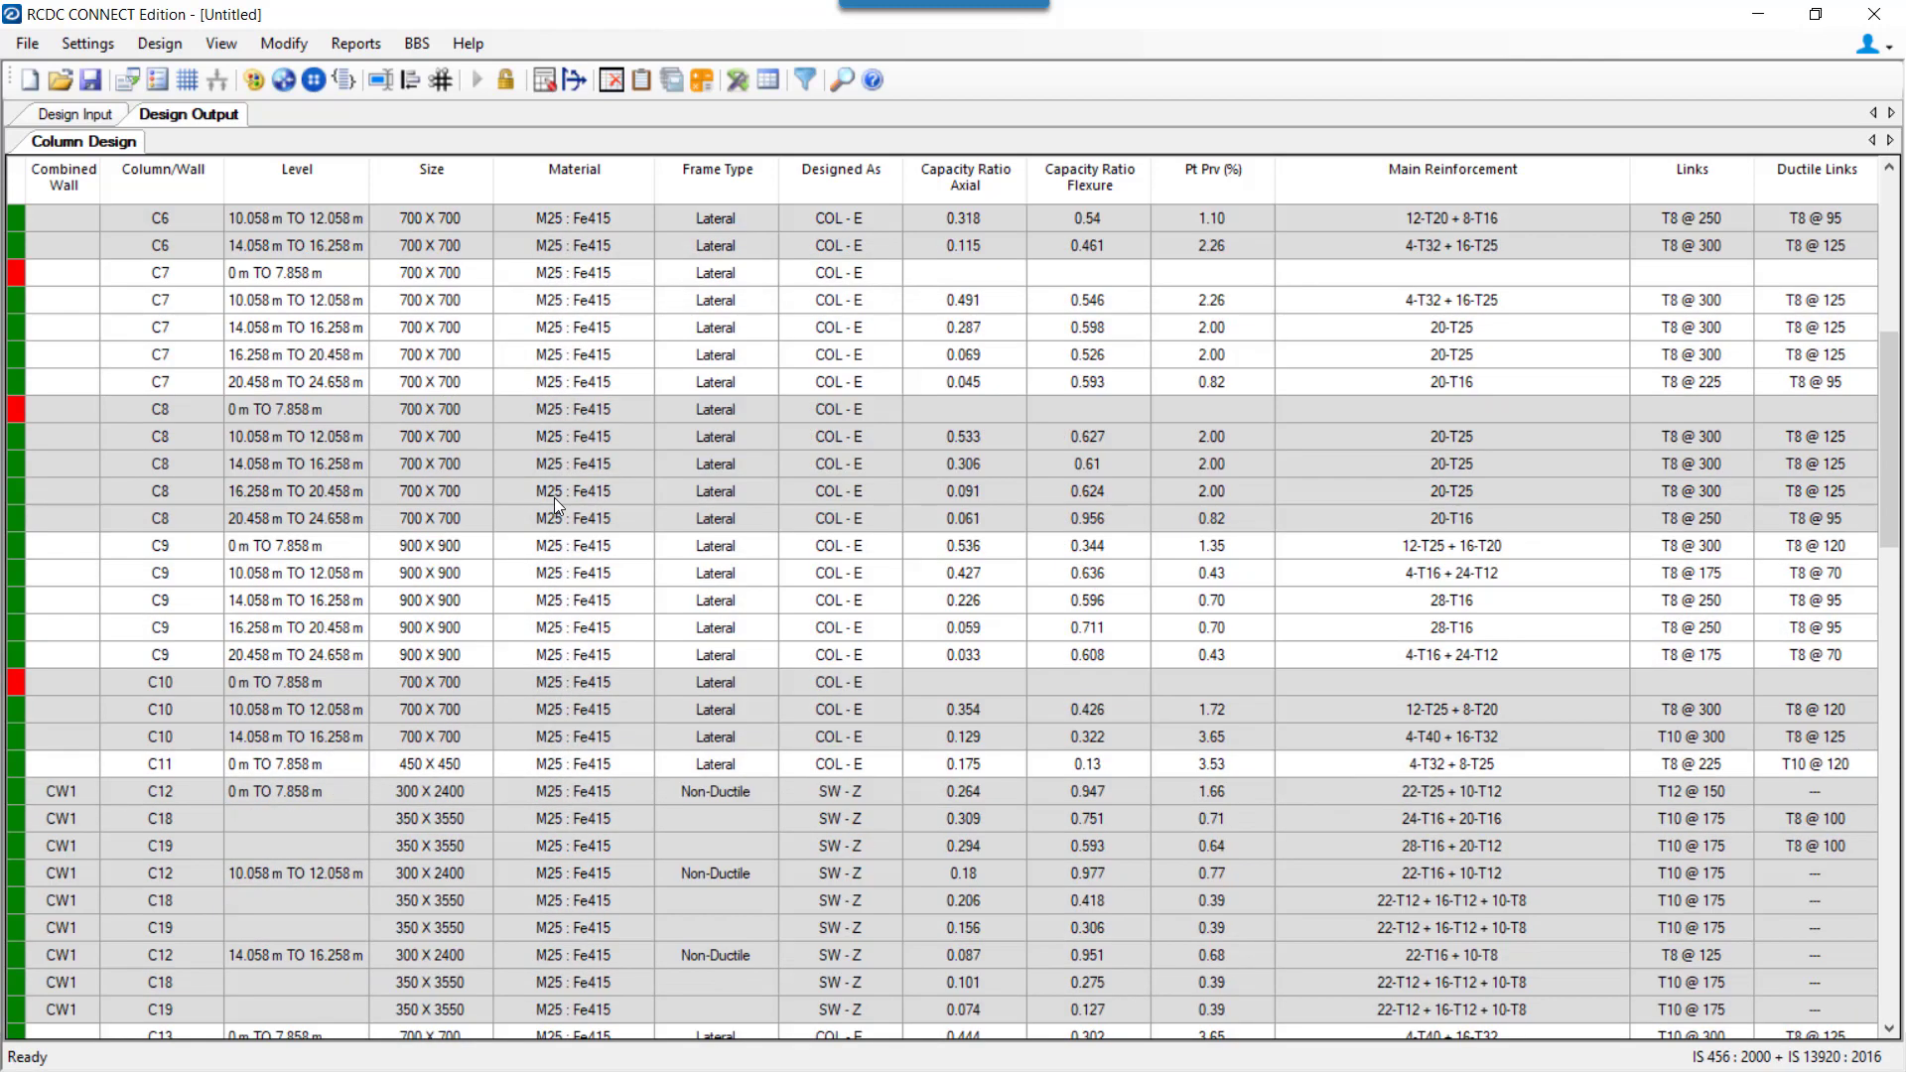
Generate the Joint Checks report for grouped columns C14, C15 and C16 with the 4.2 m and 7.858 m levels grouped.
scroll(554, 501, "down", 3)
scroll(554, 509, "down", 5)
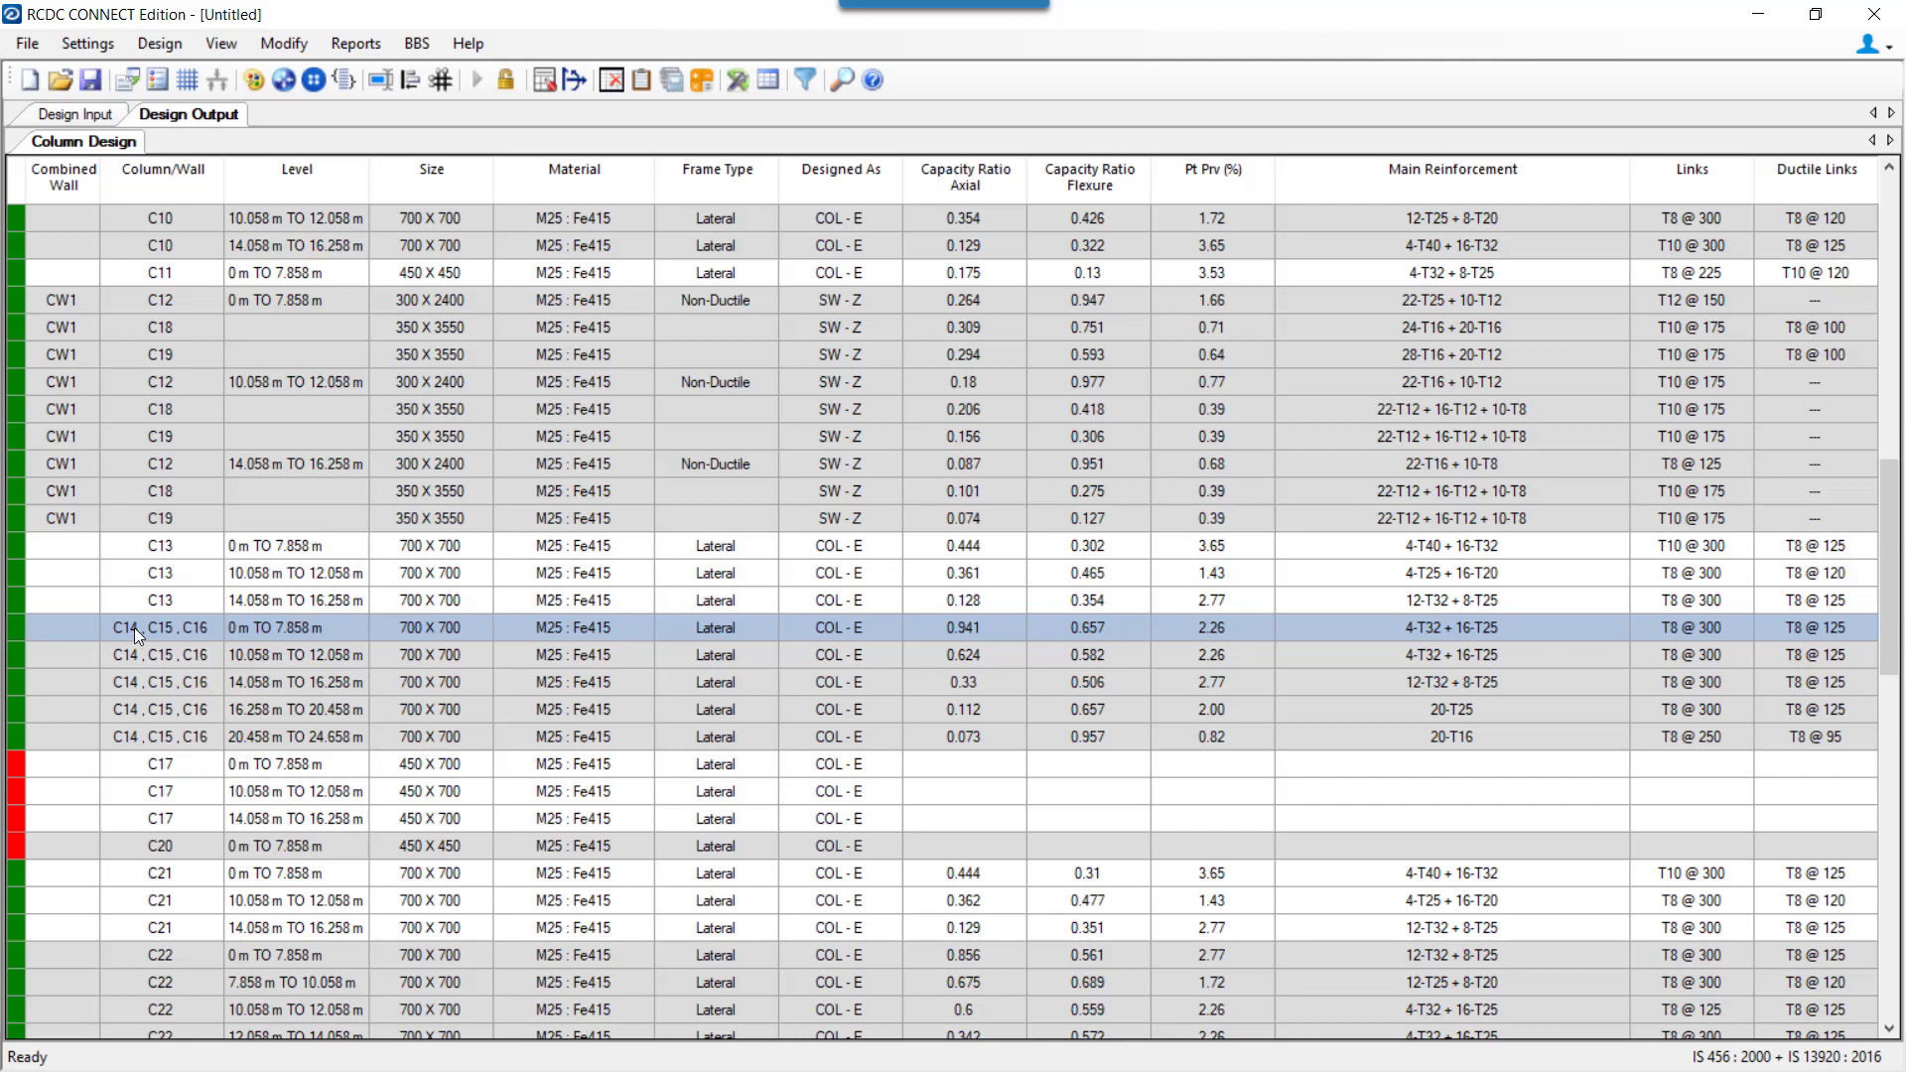
left_click(1299, 633)
left_click(357, 43)
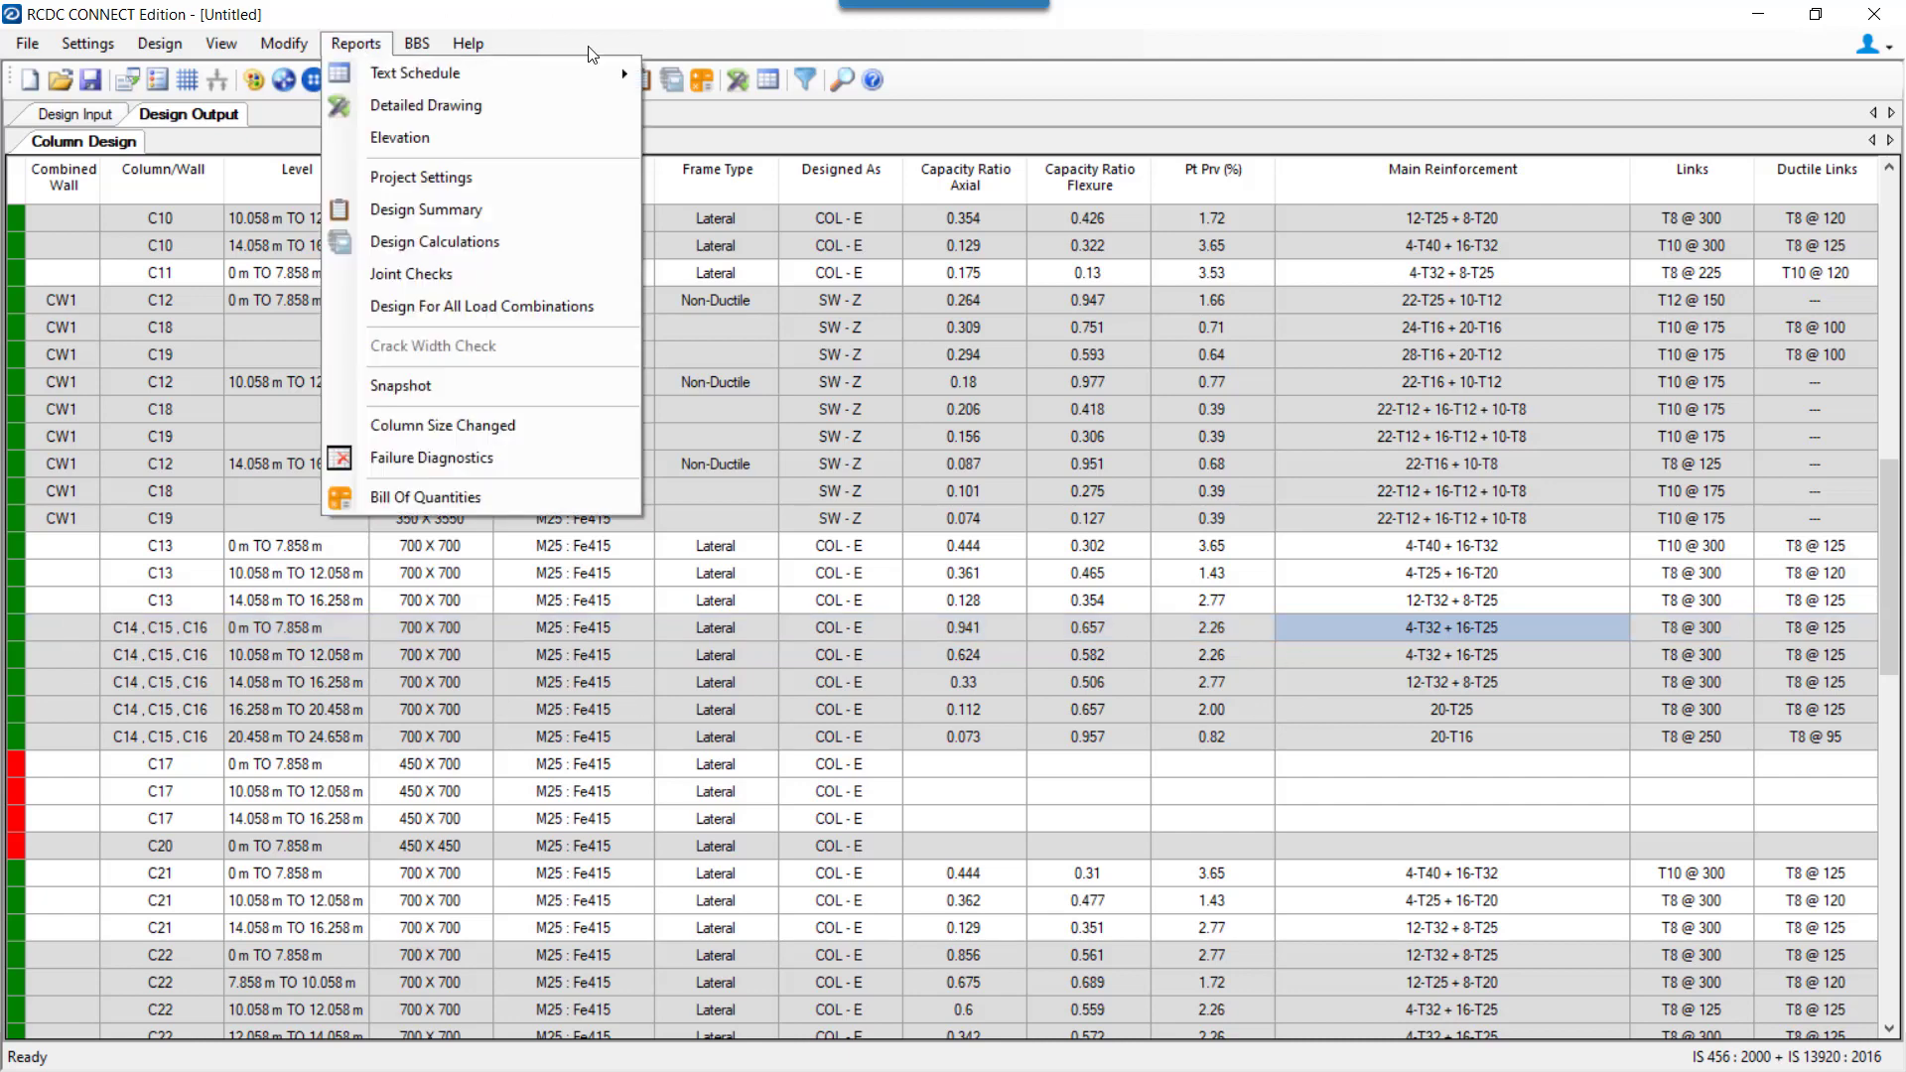
left_click(504, 287)
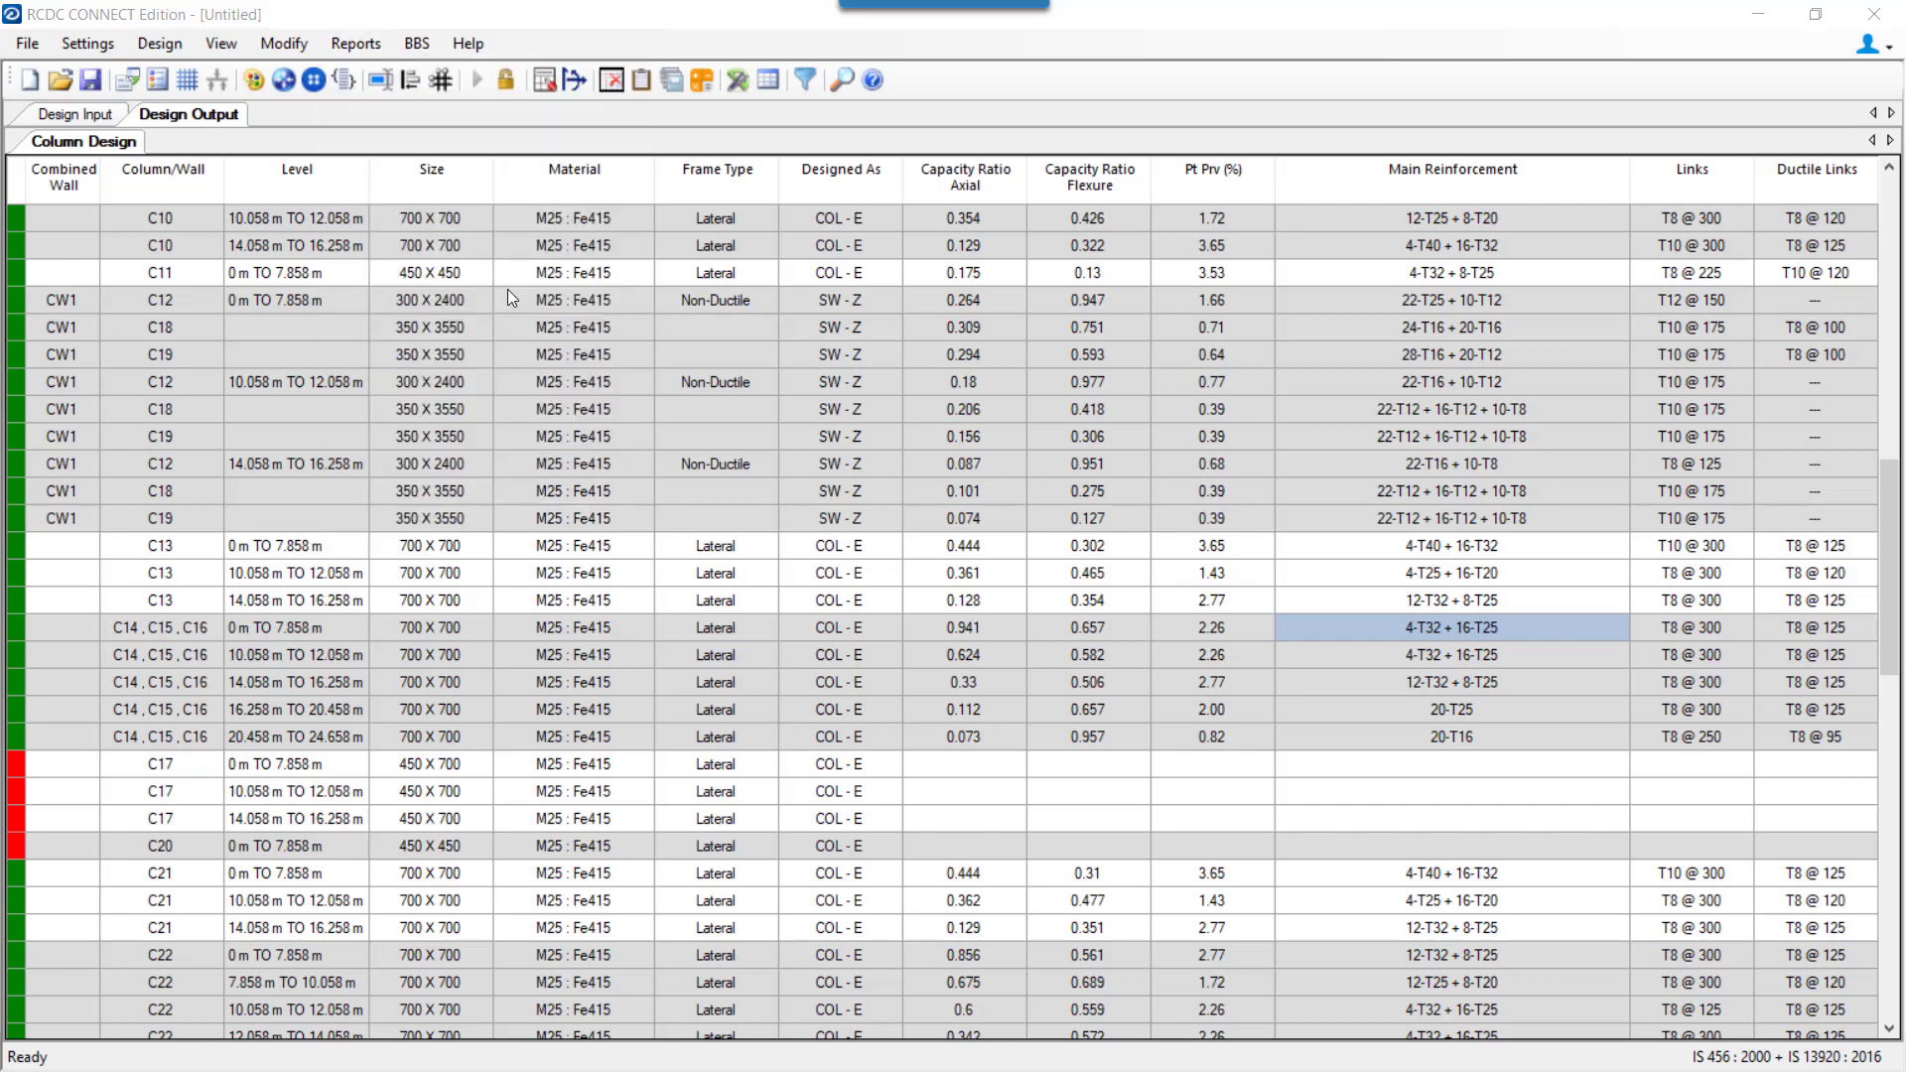
left_click(928, 478)
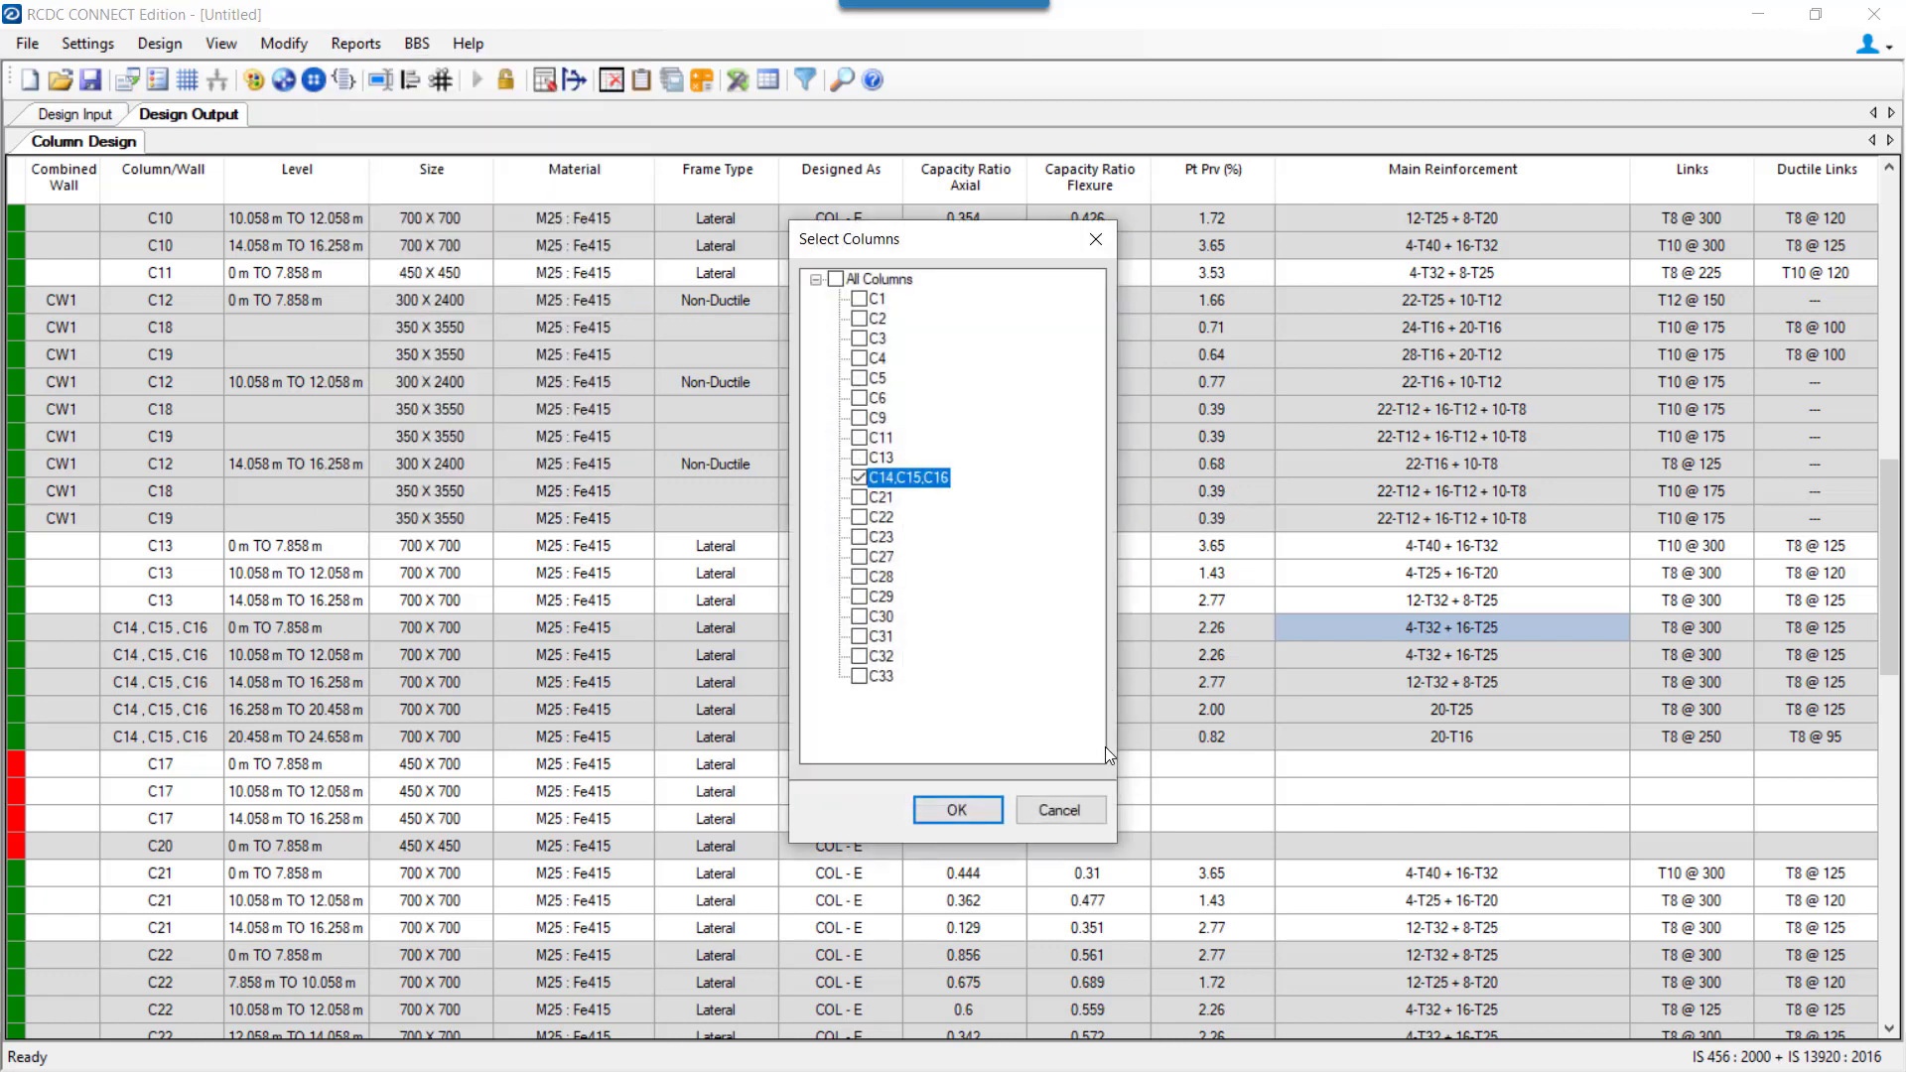
left_click(954, 813)
Examine column C14's joint checks at 4.2 m and 7.858 m against the grouped 0 m to 7.858 m design result.
scroll(1009, 697, "down", 4)
scroll(1009, 697, "up", 4)
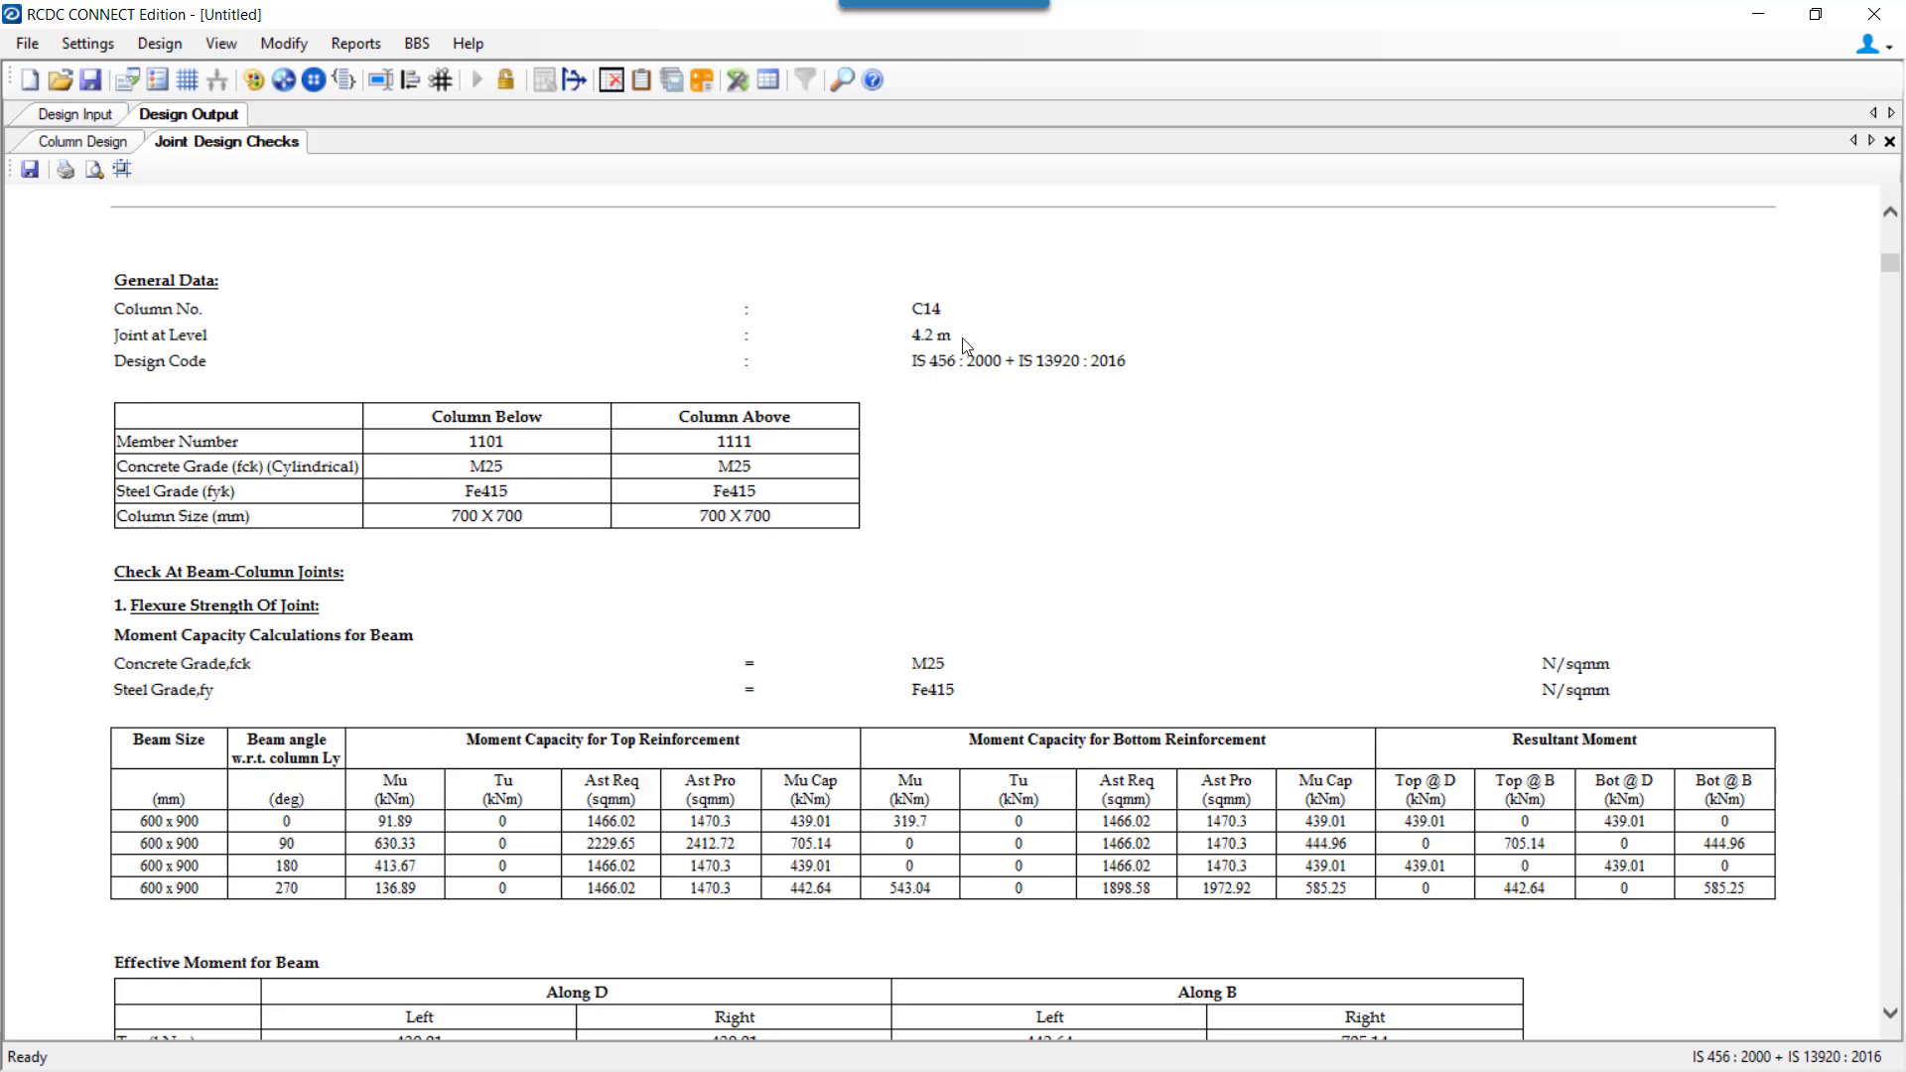
scroll(991, 446, "down", 8)
scroll(993, 454, "down", 10)
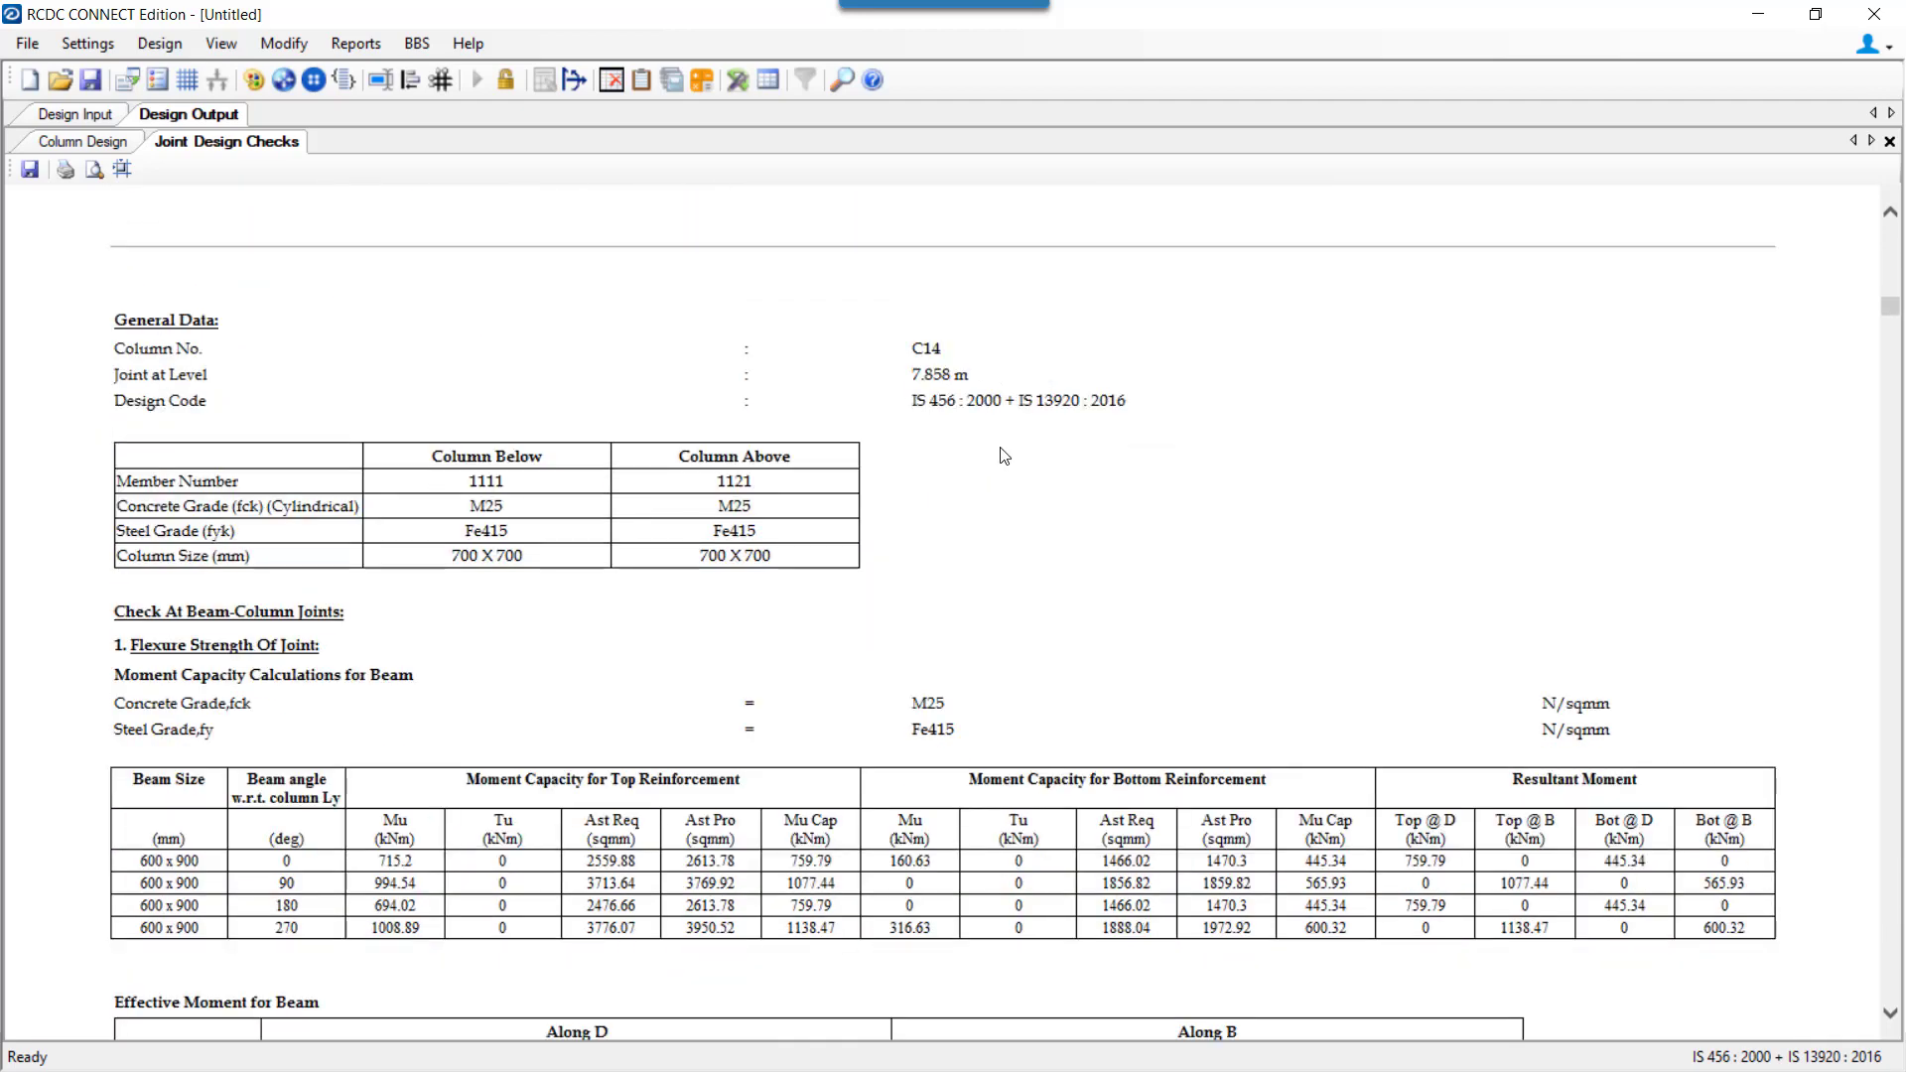
left_click(123, 171)
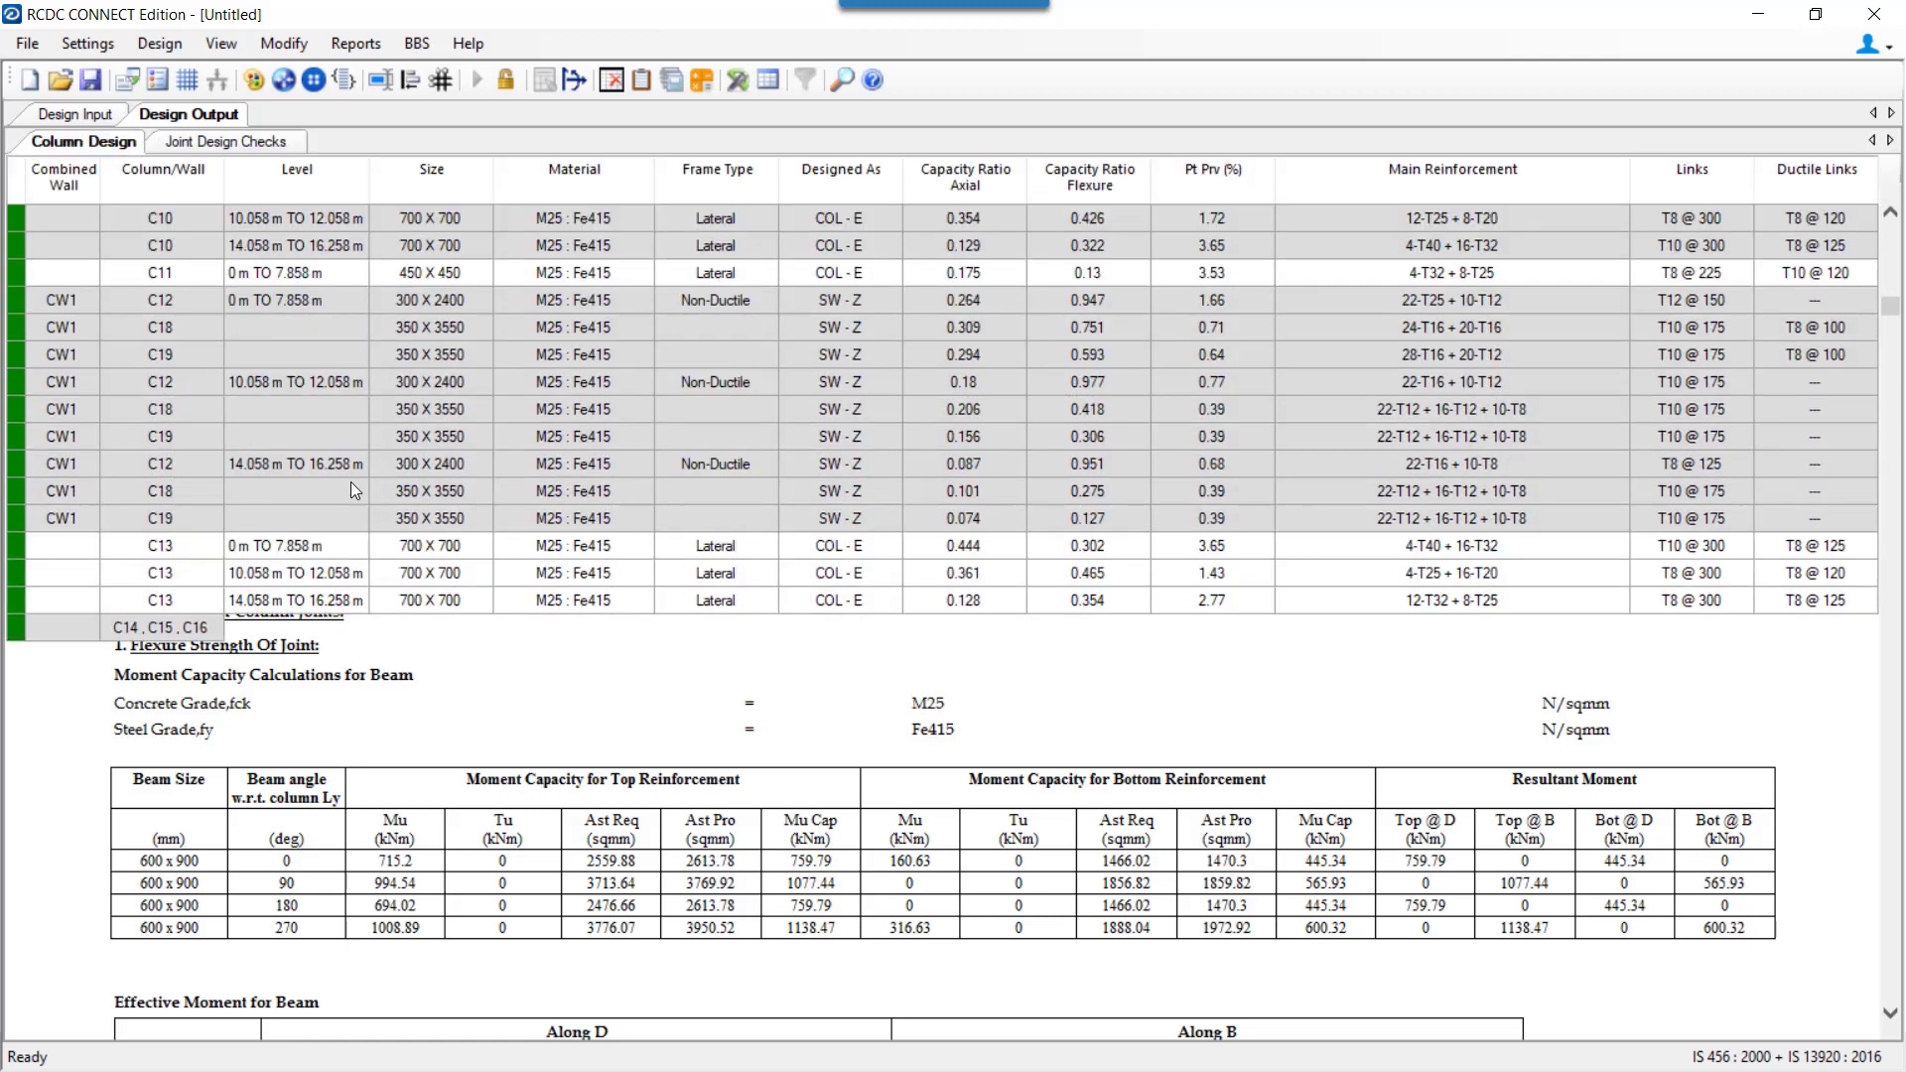
left_click(273, 631)
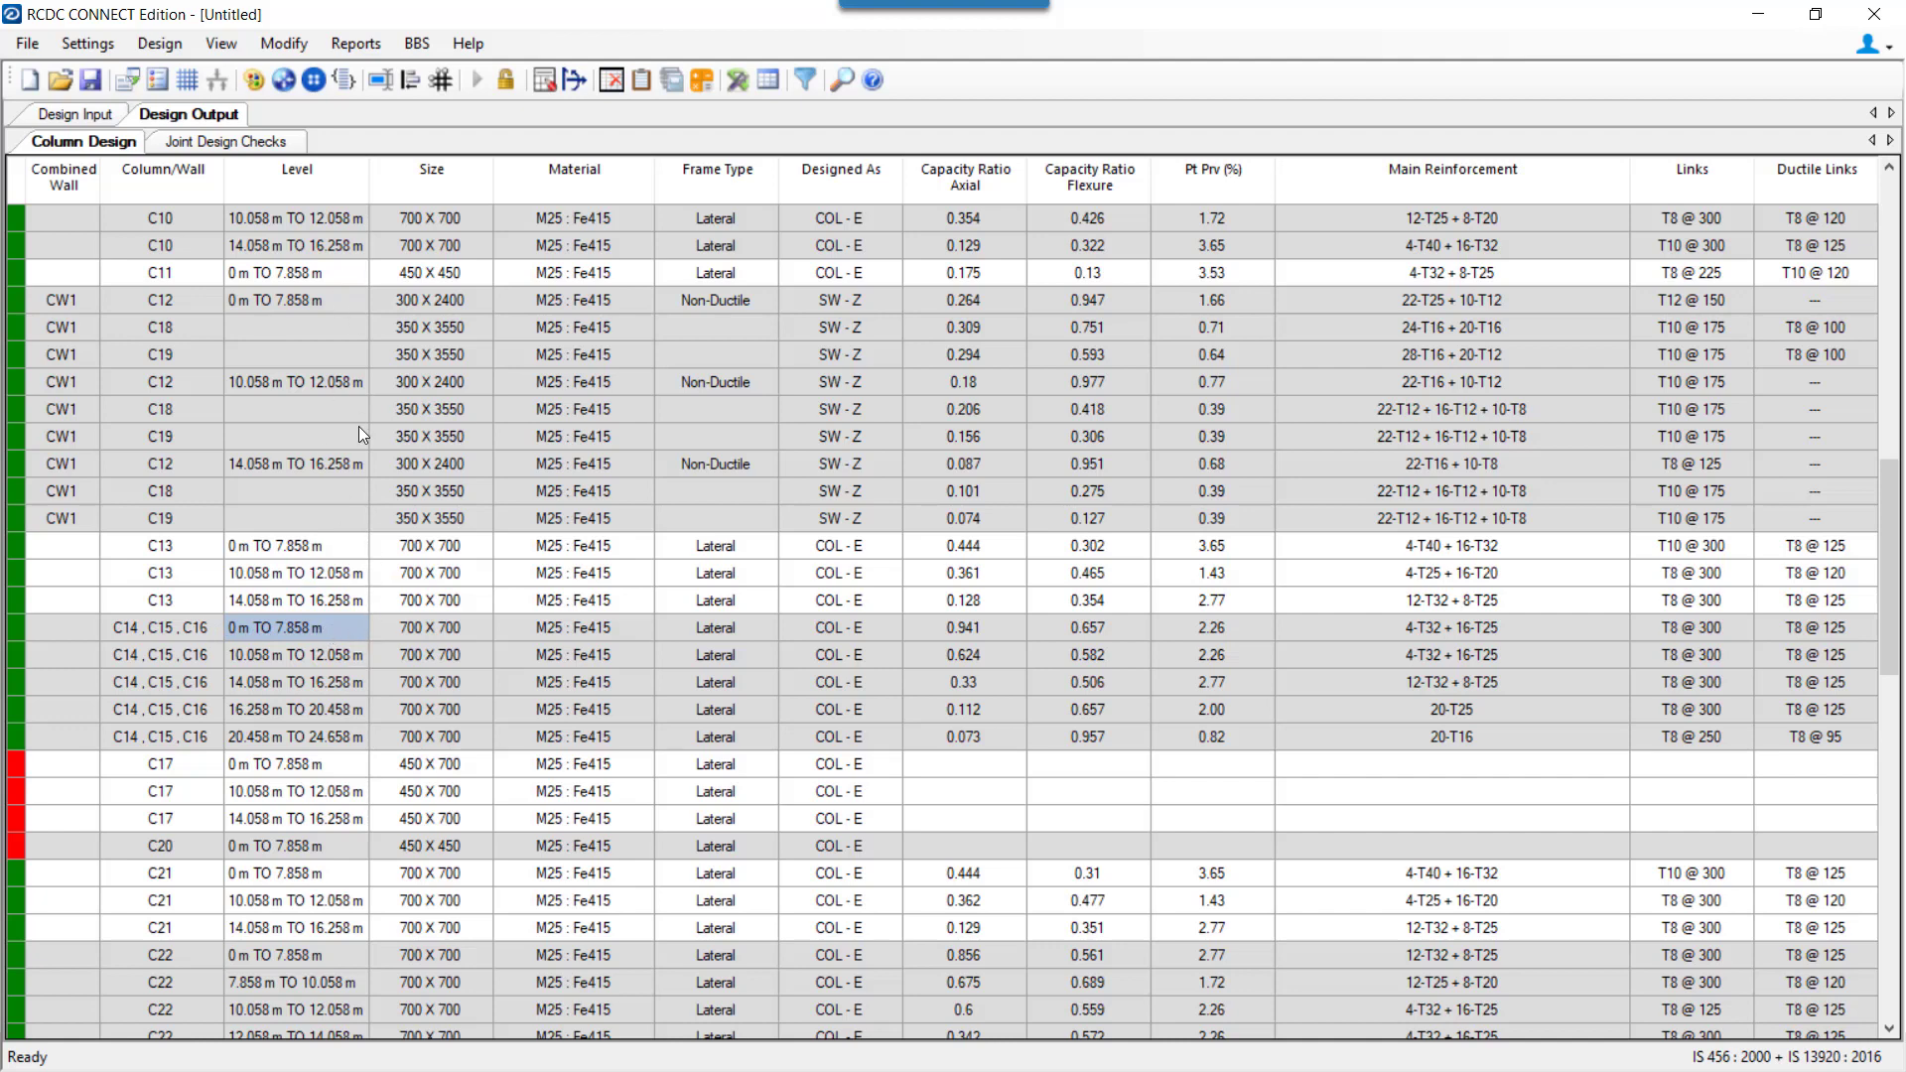
left_click(257, 149)
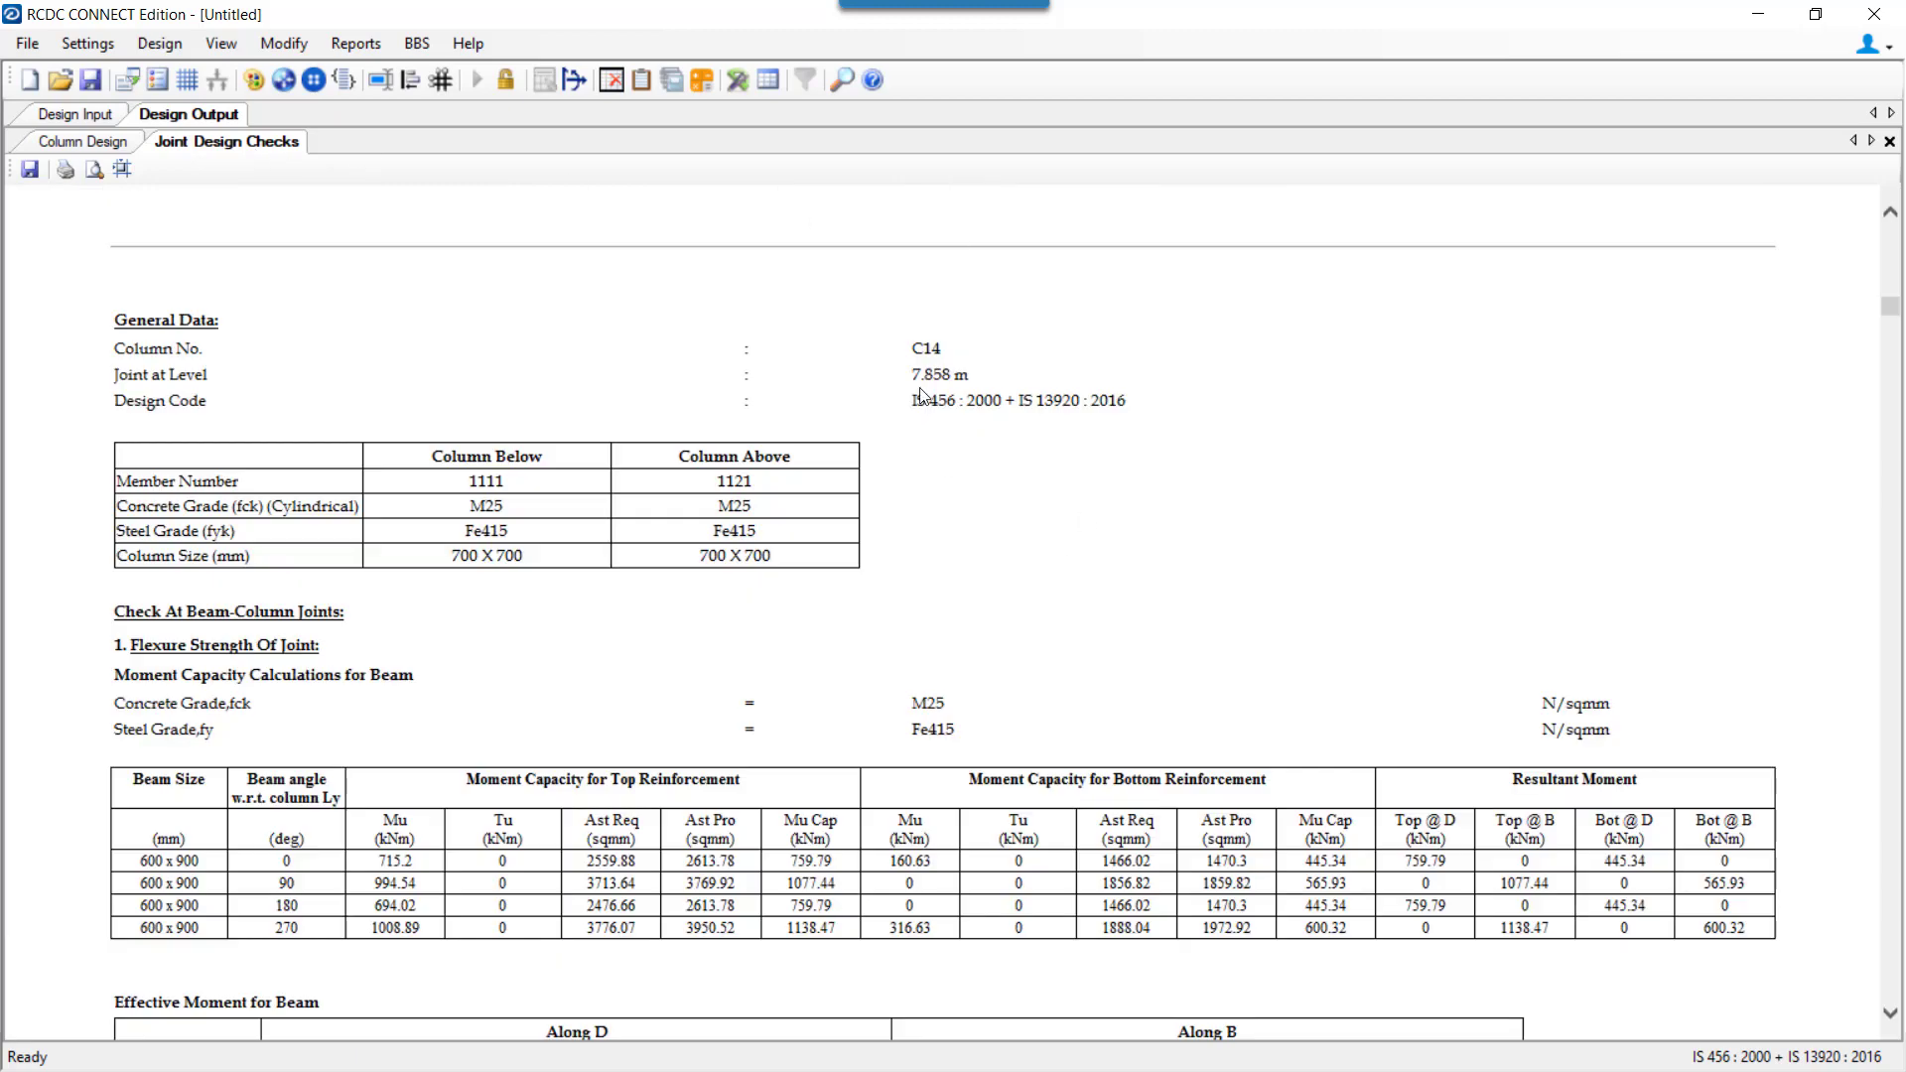
left_click_drag(914, 375, 965, 378)
scroll(1009, 636, "down", 10)
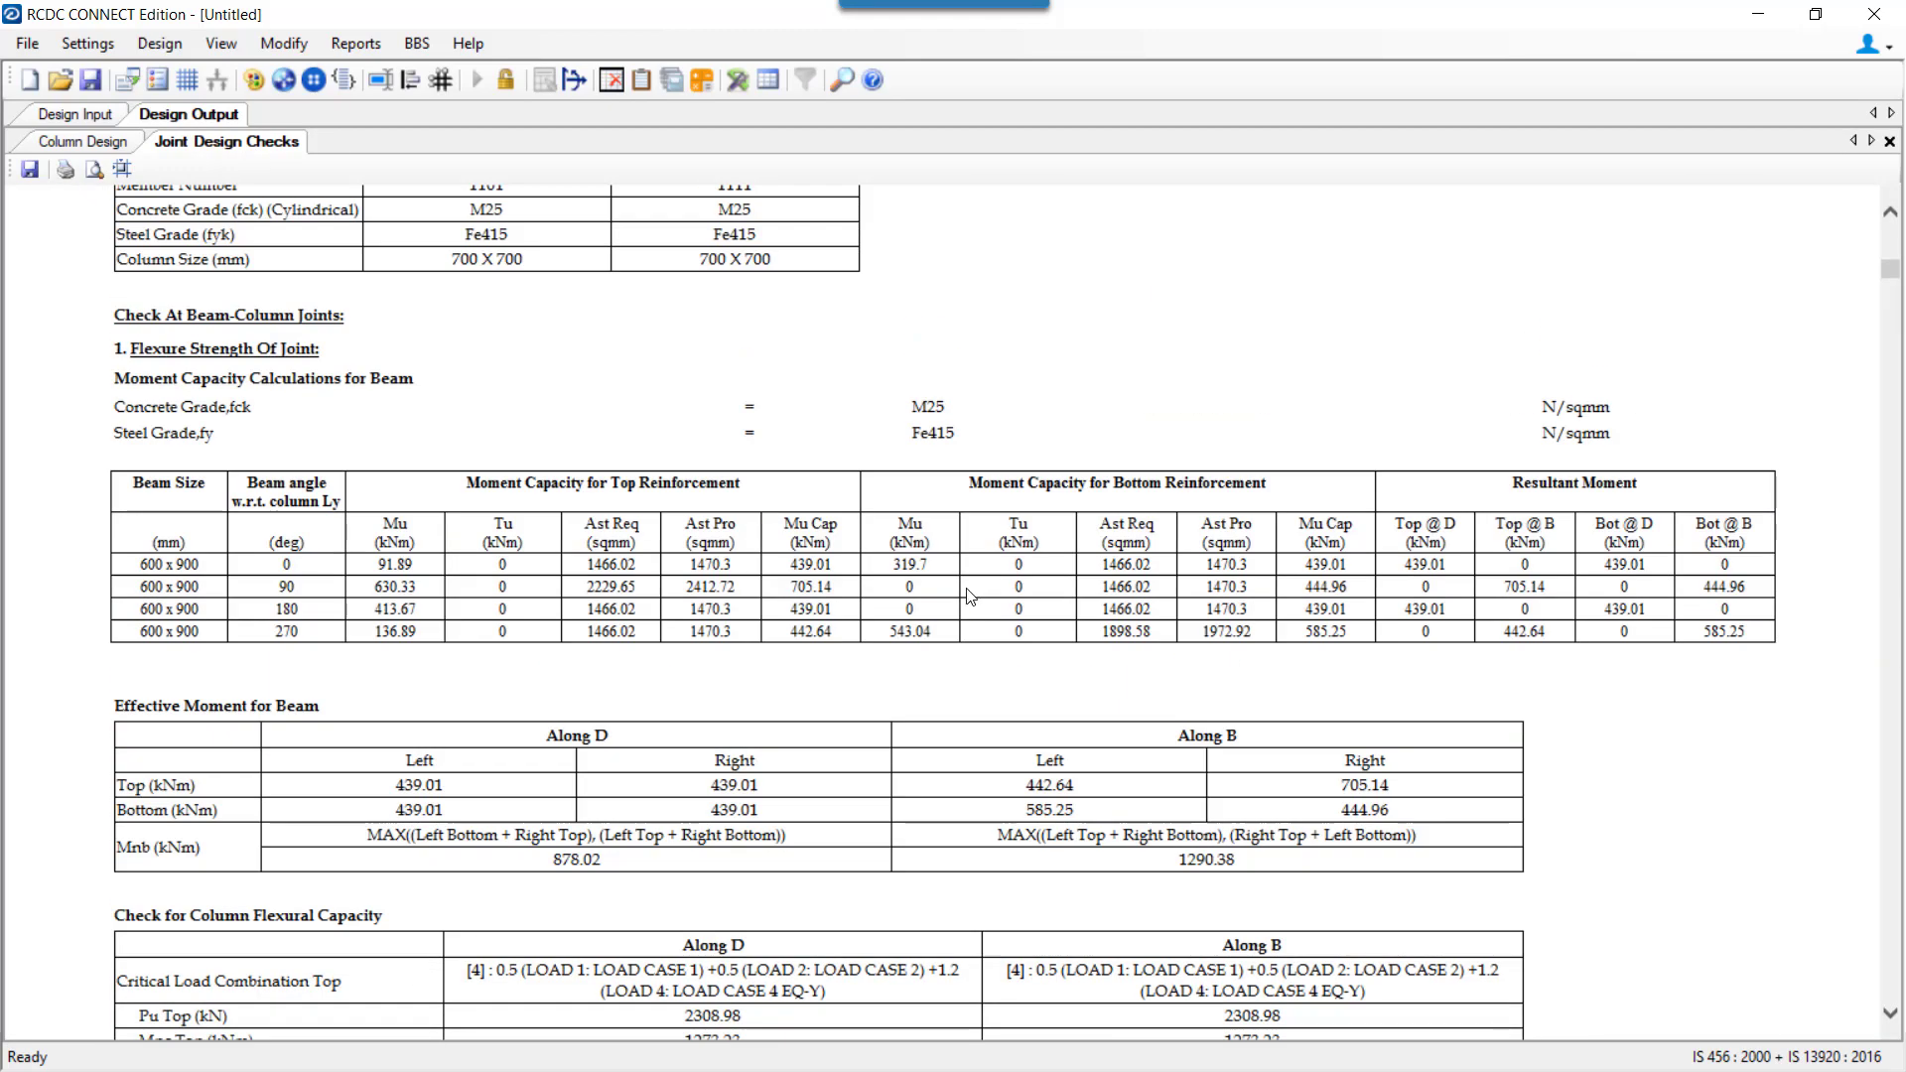
scroll(973, 601, "up", 3)
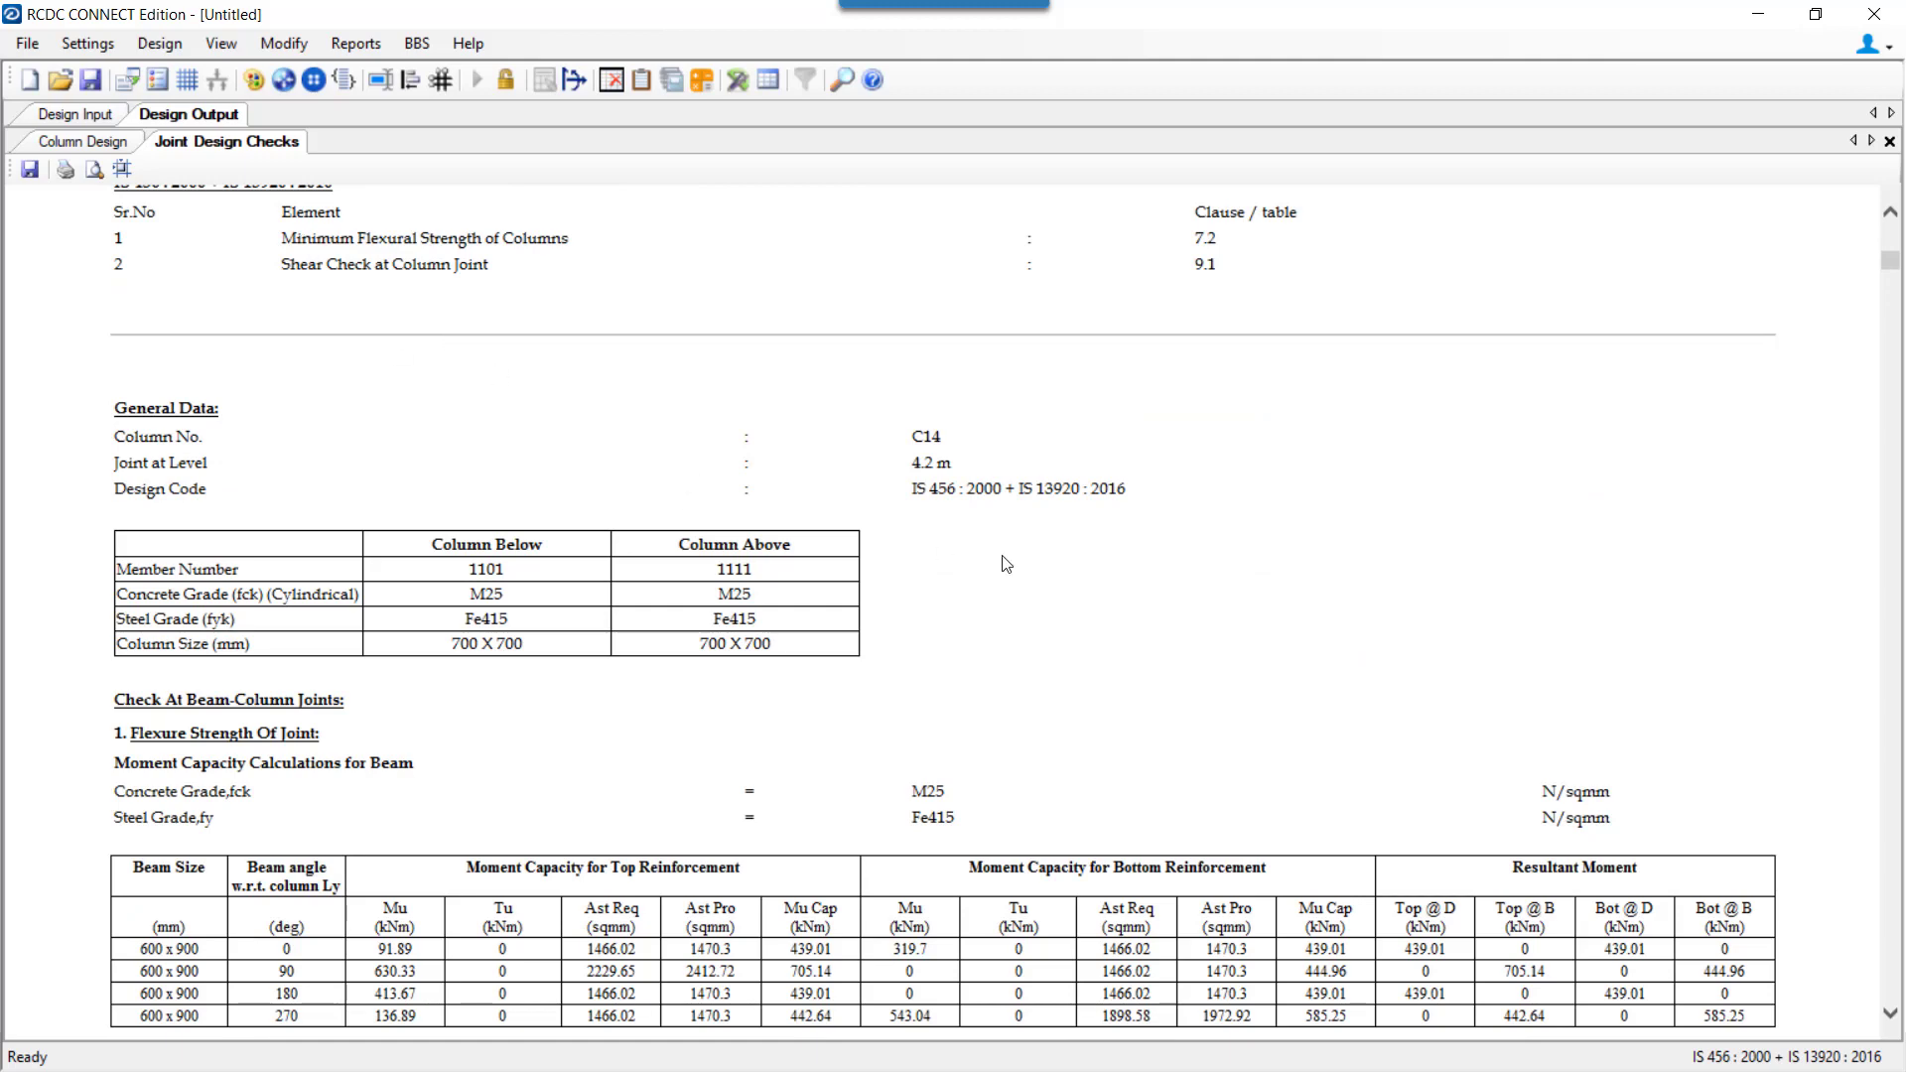
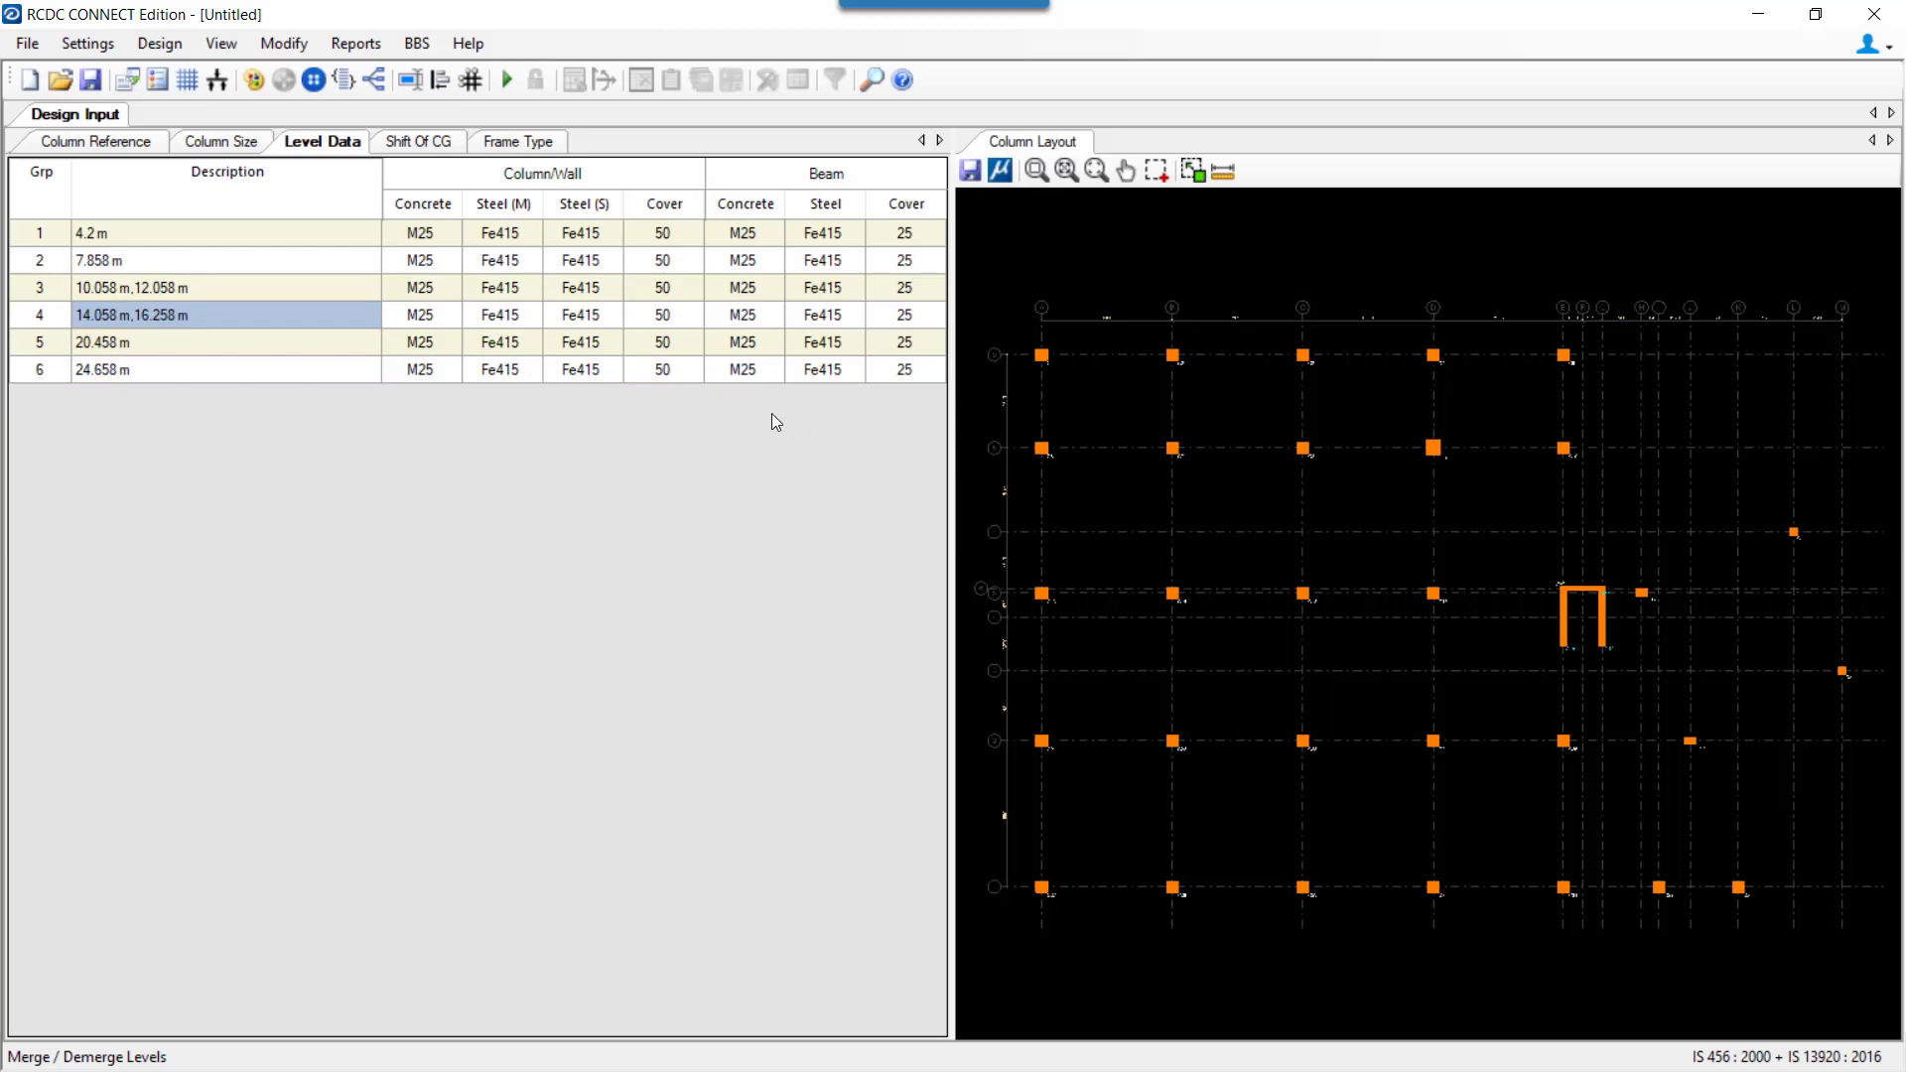
Run the column design with levels 10.058 m and 12.058 m merged, and 14.058 m and 16.258 m merged.
left_click(137, 288, "ctrl")
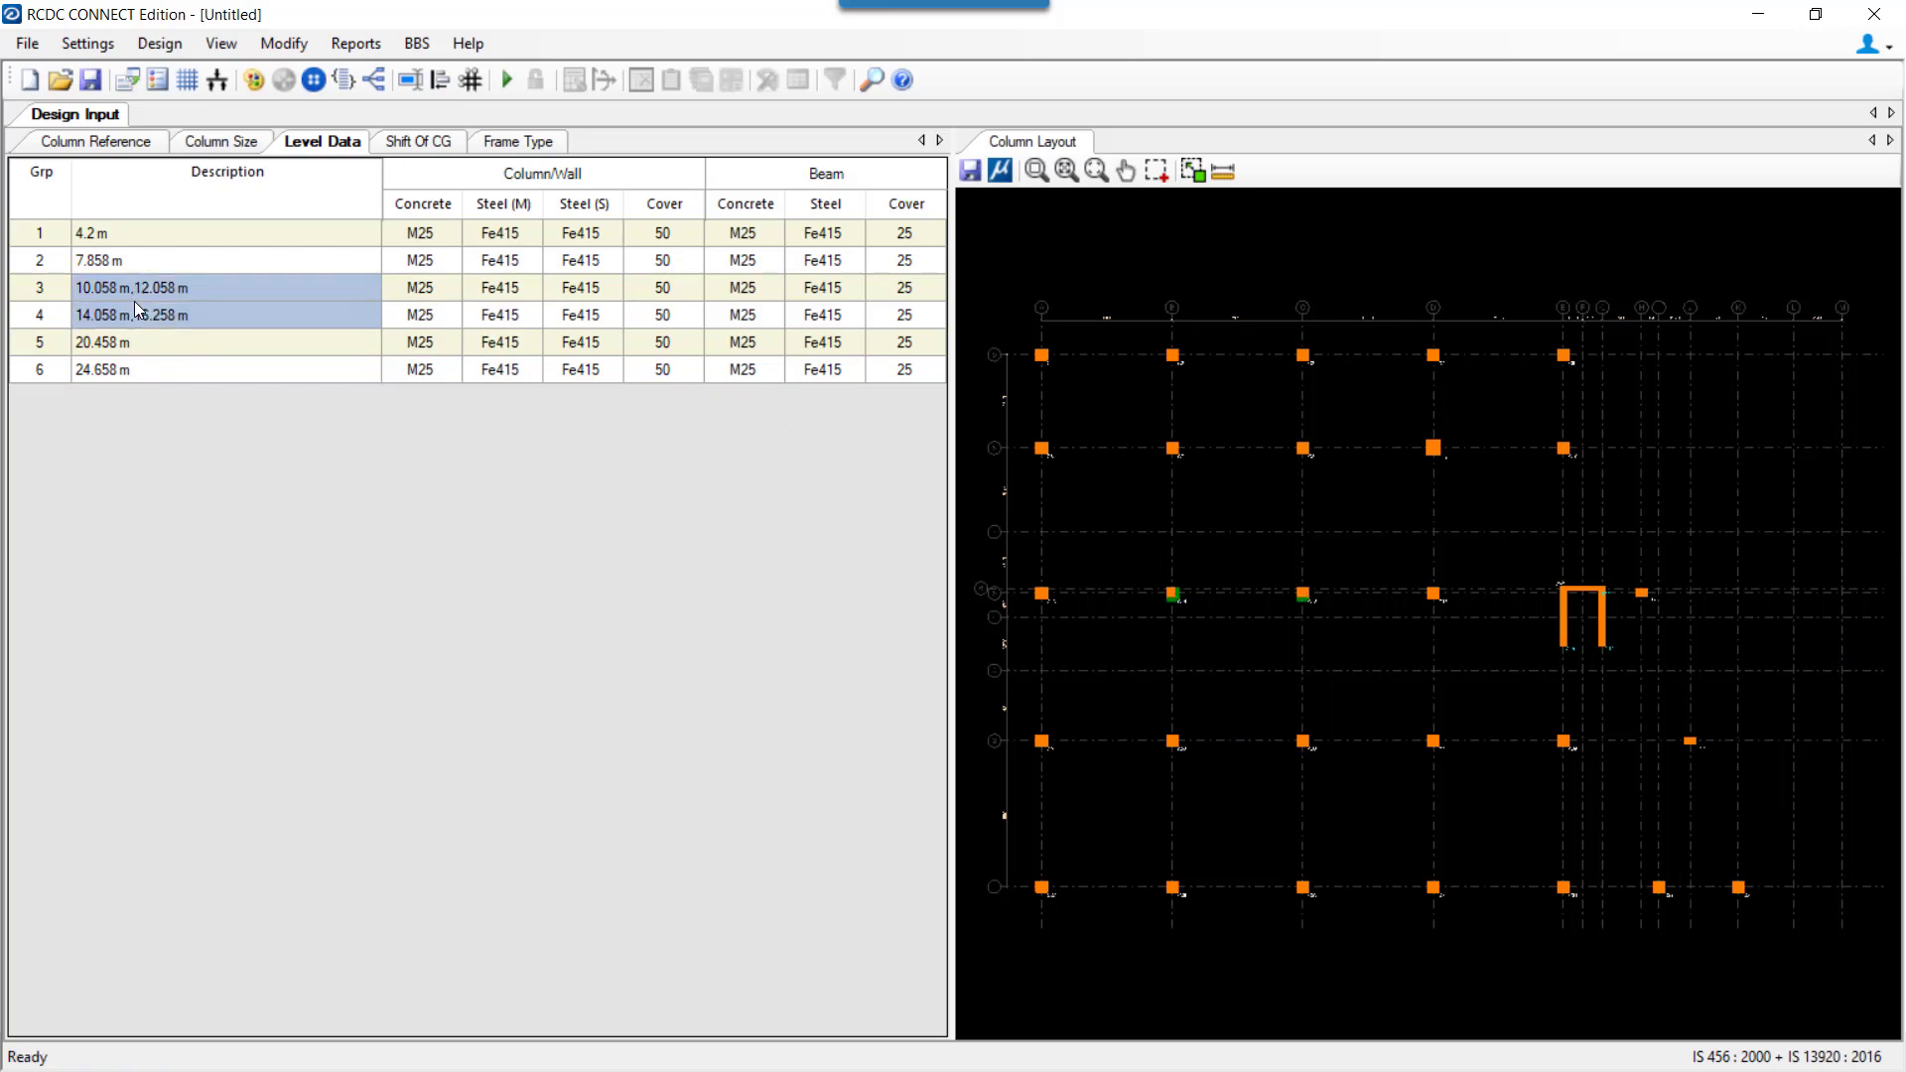
left_click(137, 235)
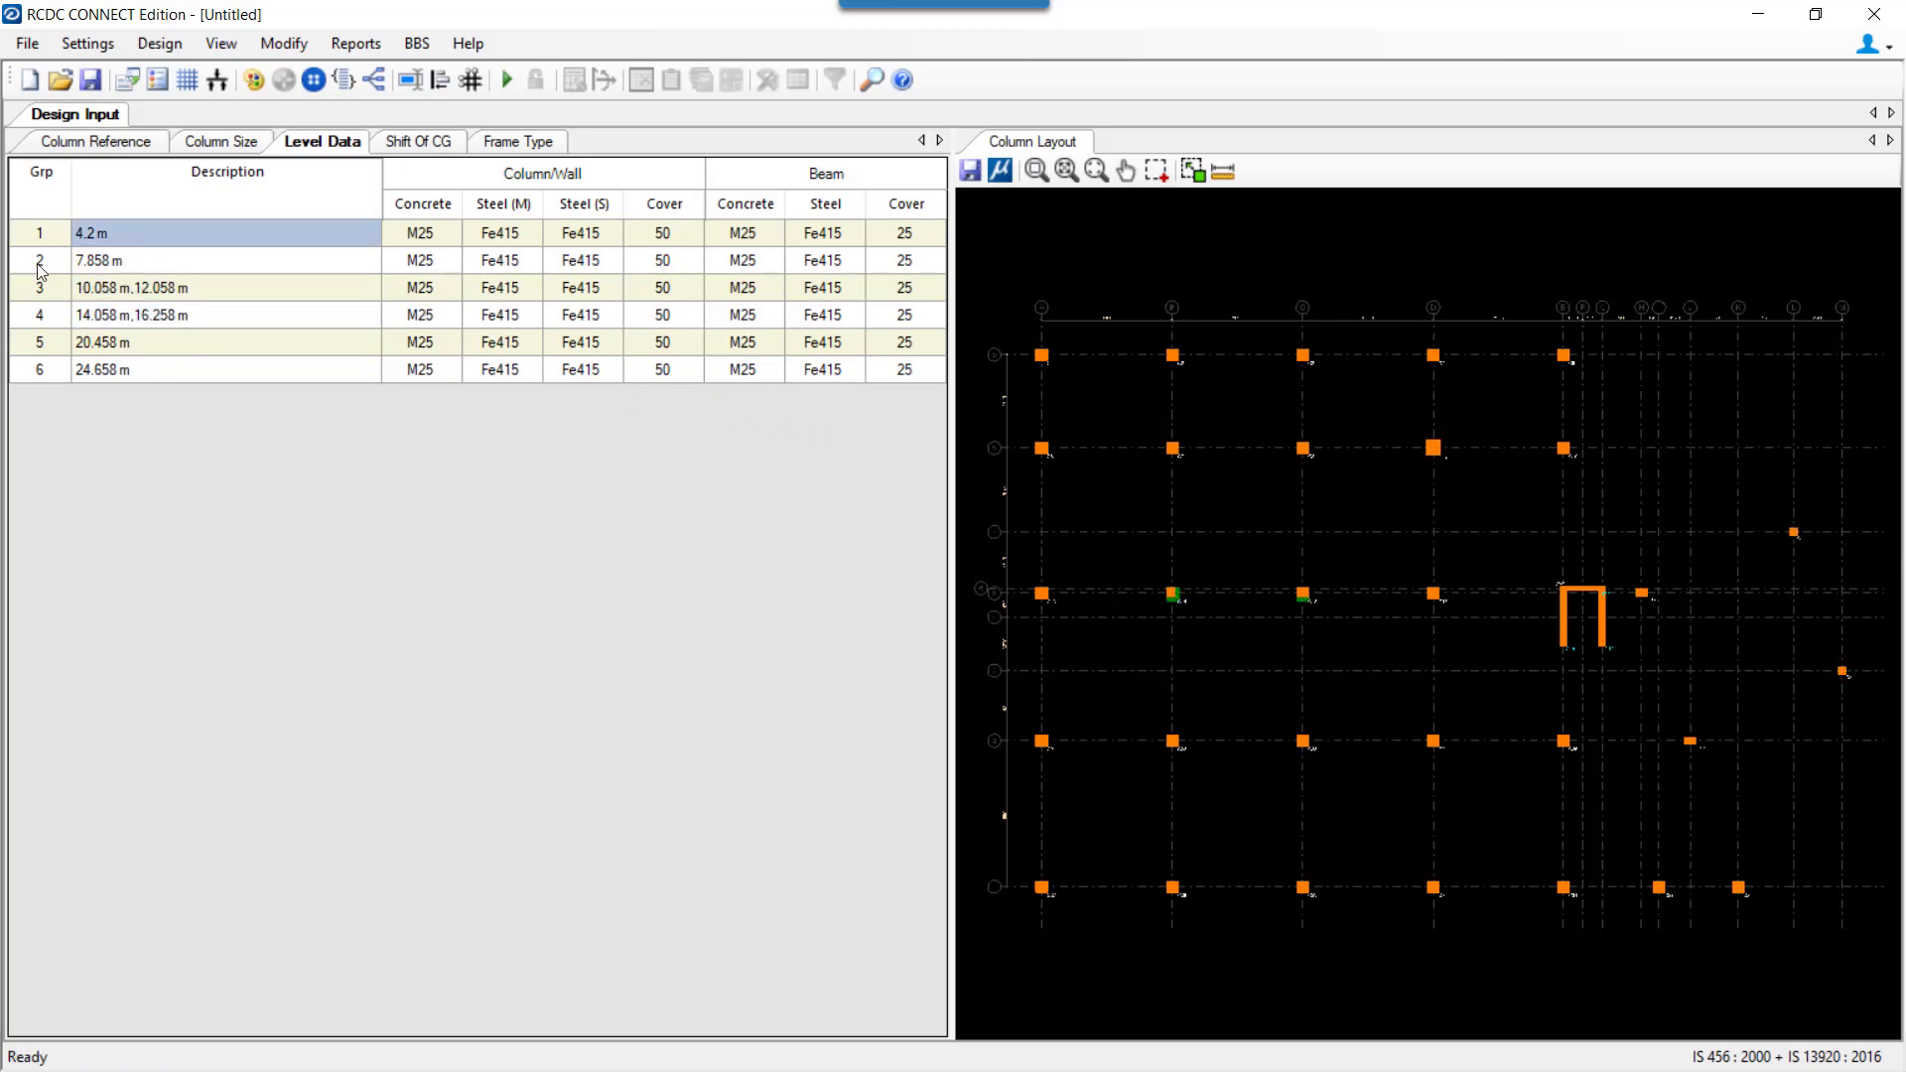
left_click(508, 82)
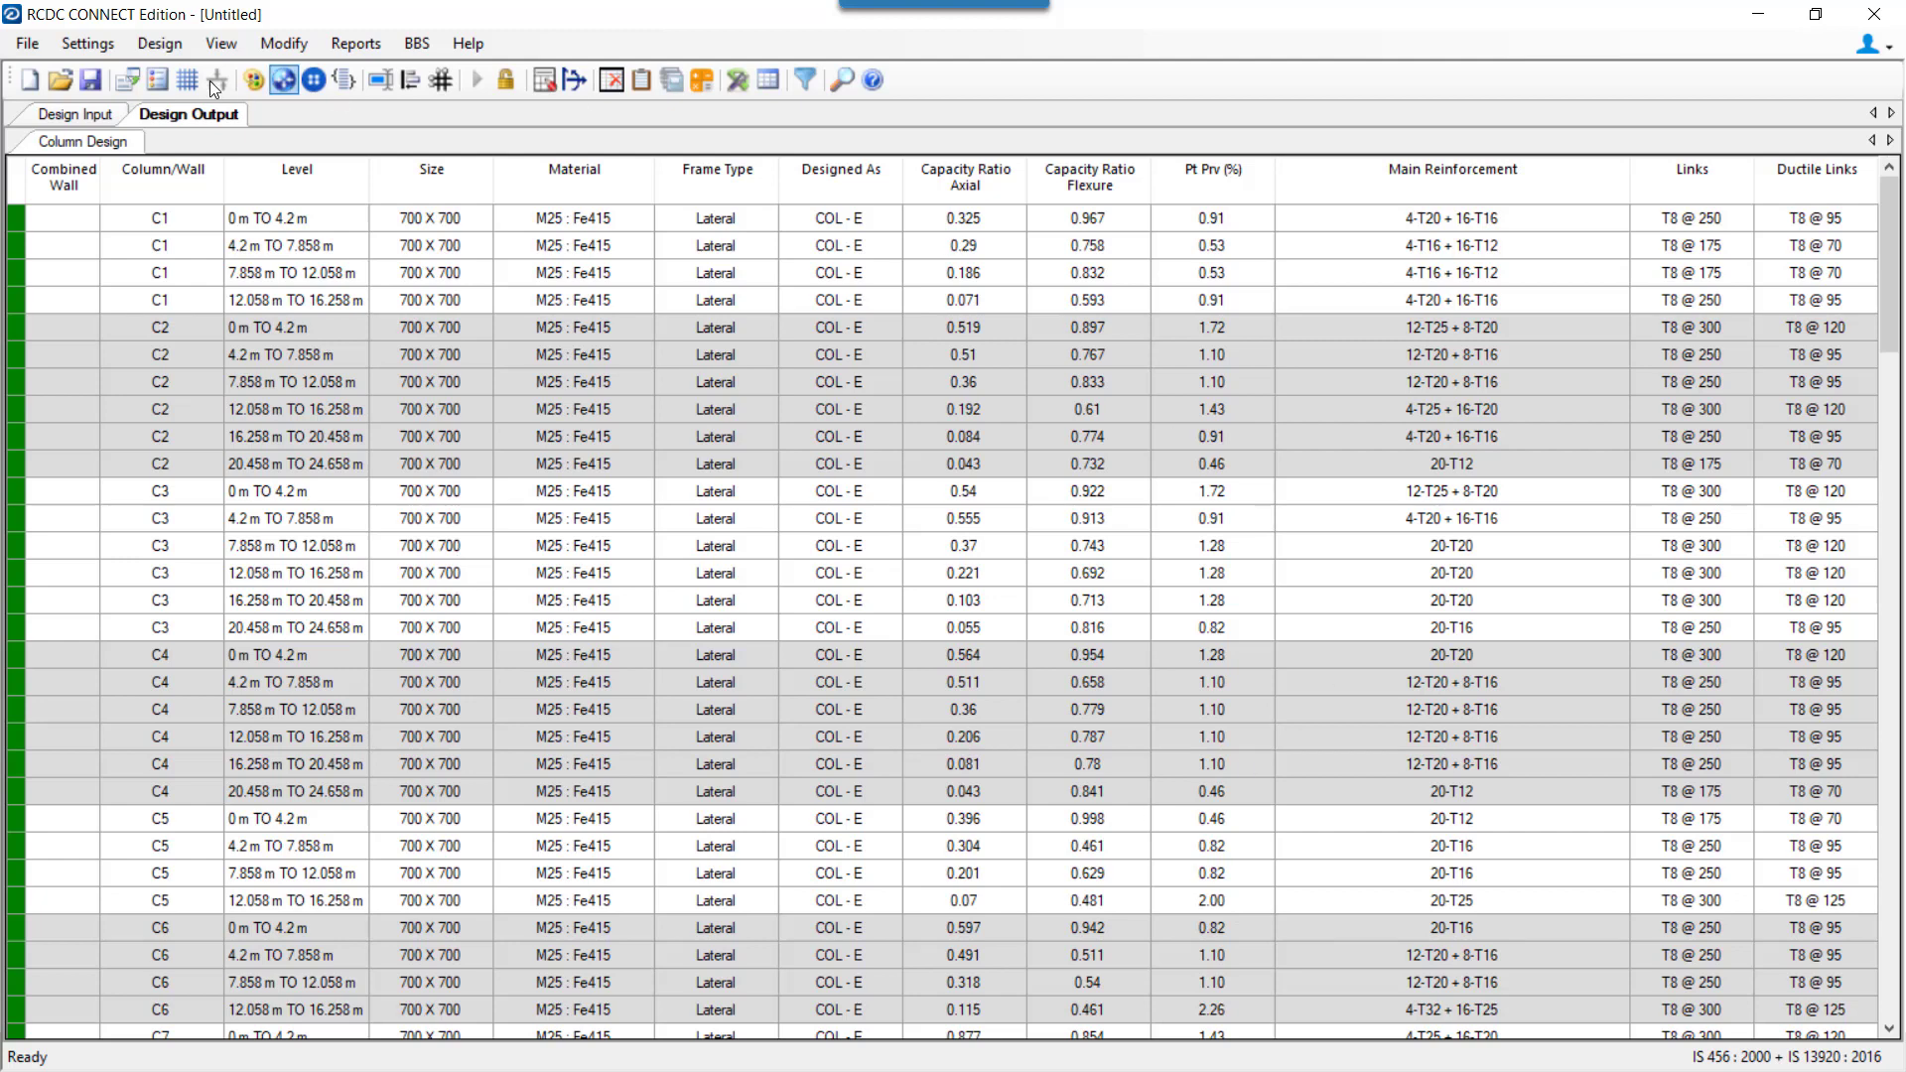
left_click(350, 43)
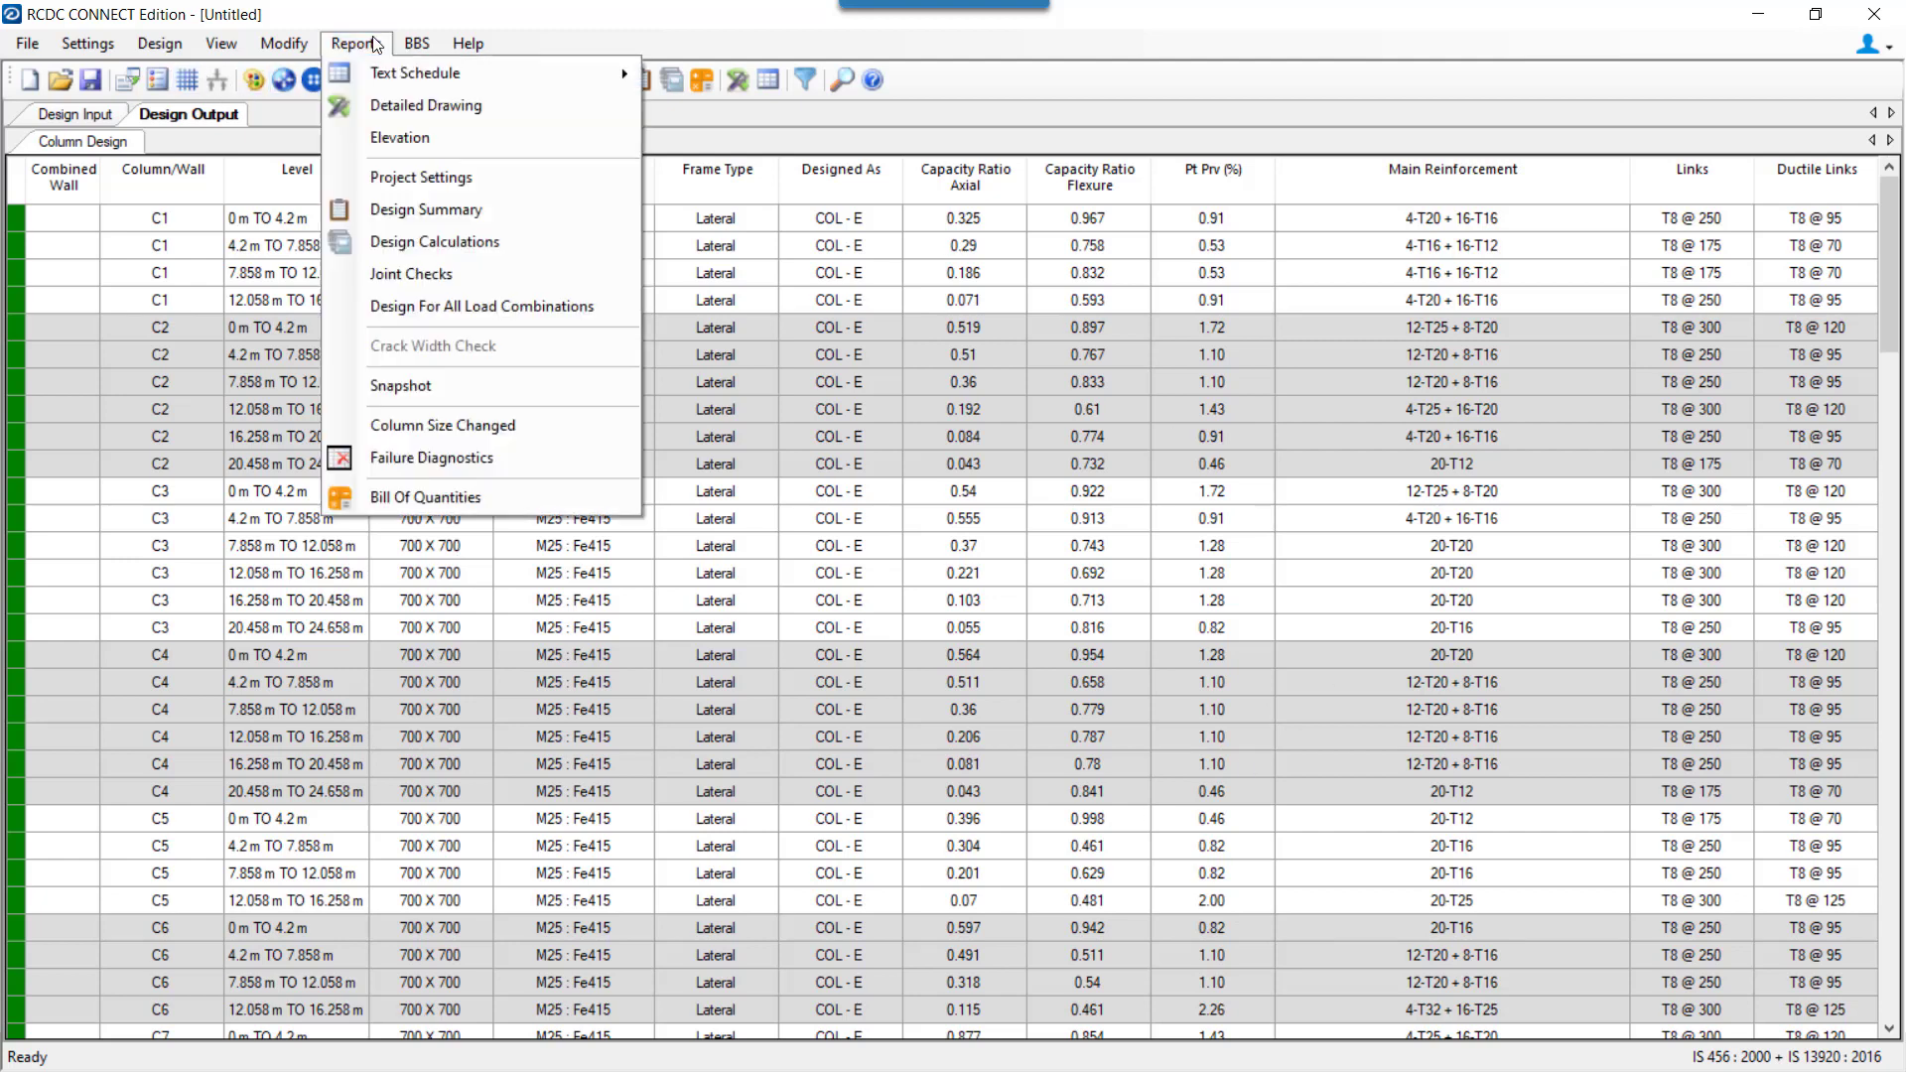
left_click(432, 275)
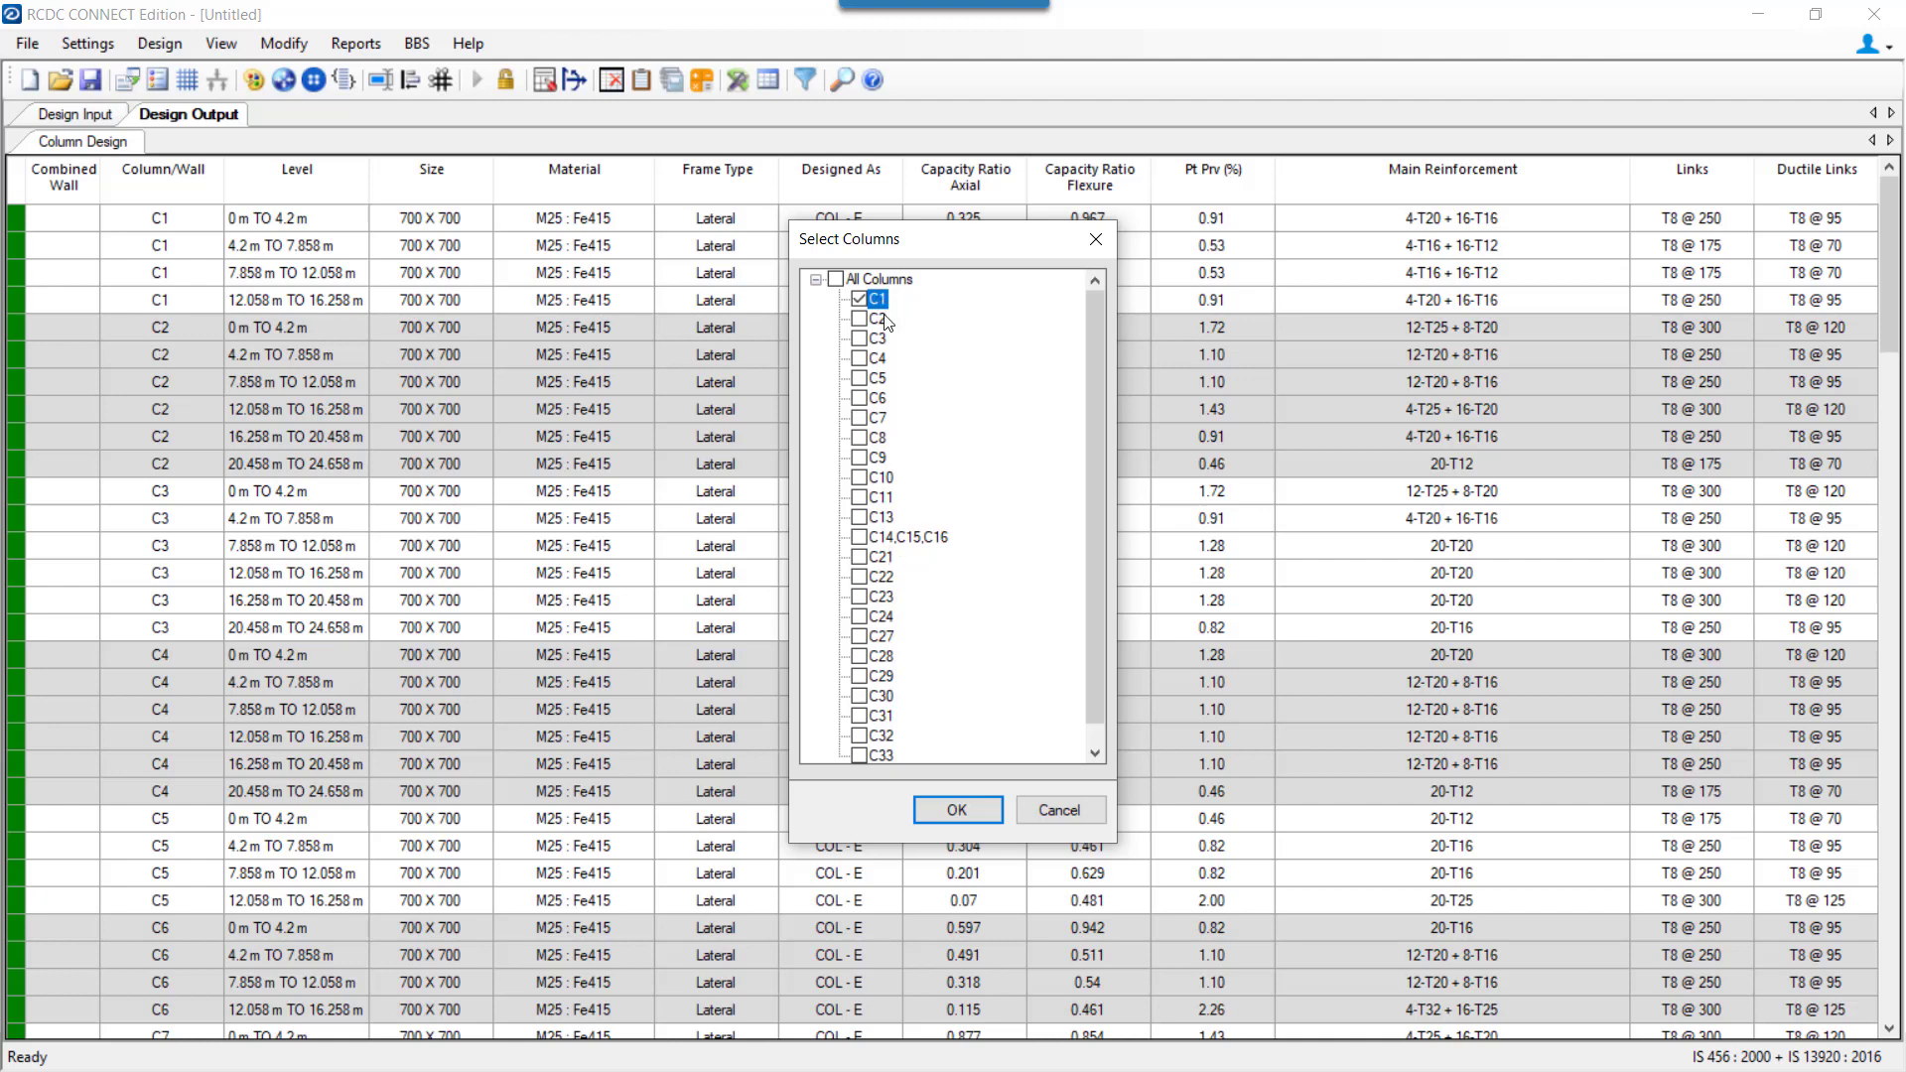
left_click(956, 809)
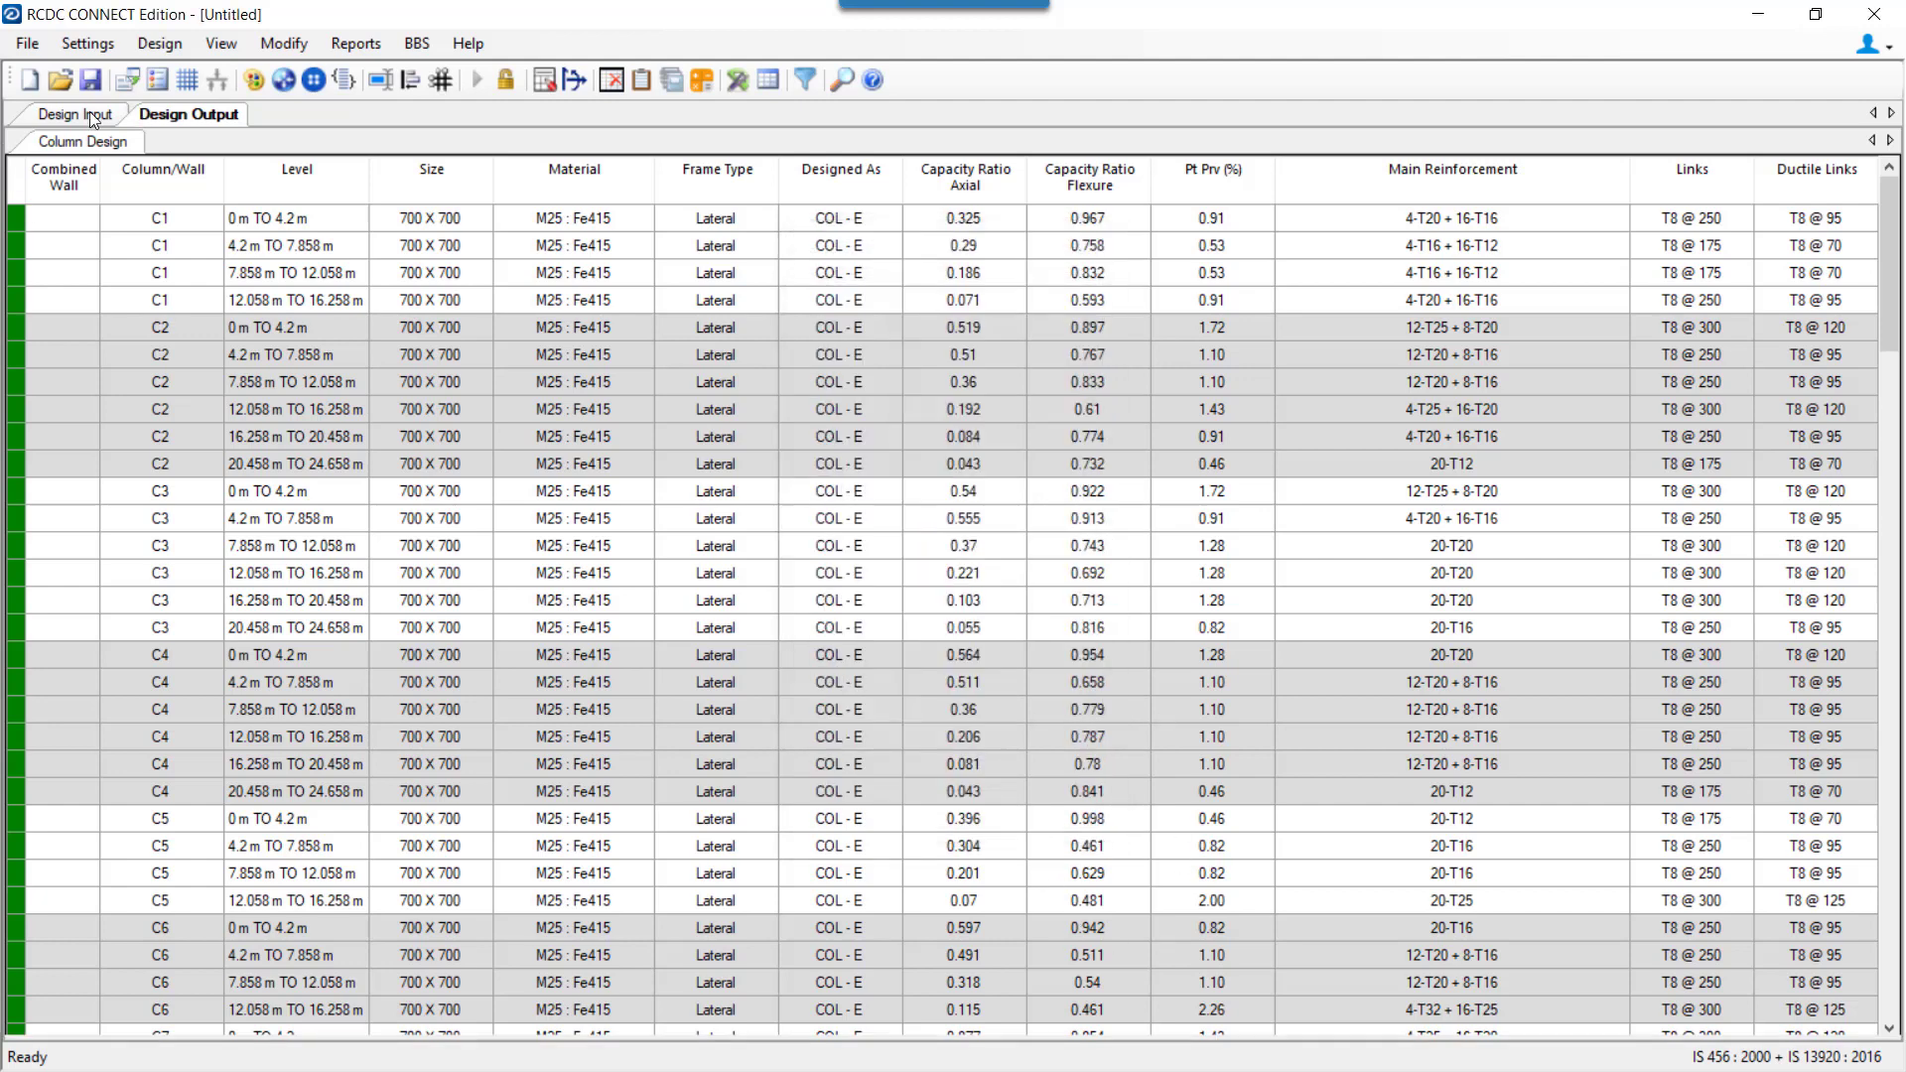
Locate column C22 in the column layout and generate its Joint Checks report.
left_click(74, 114)
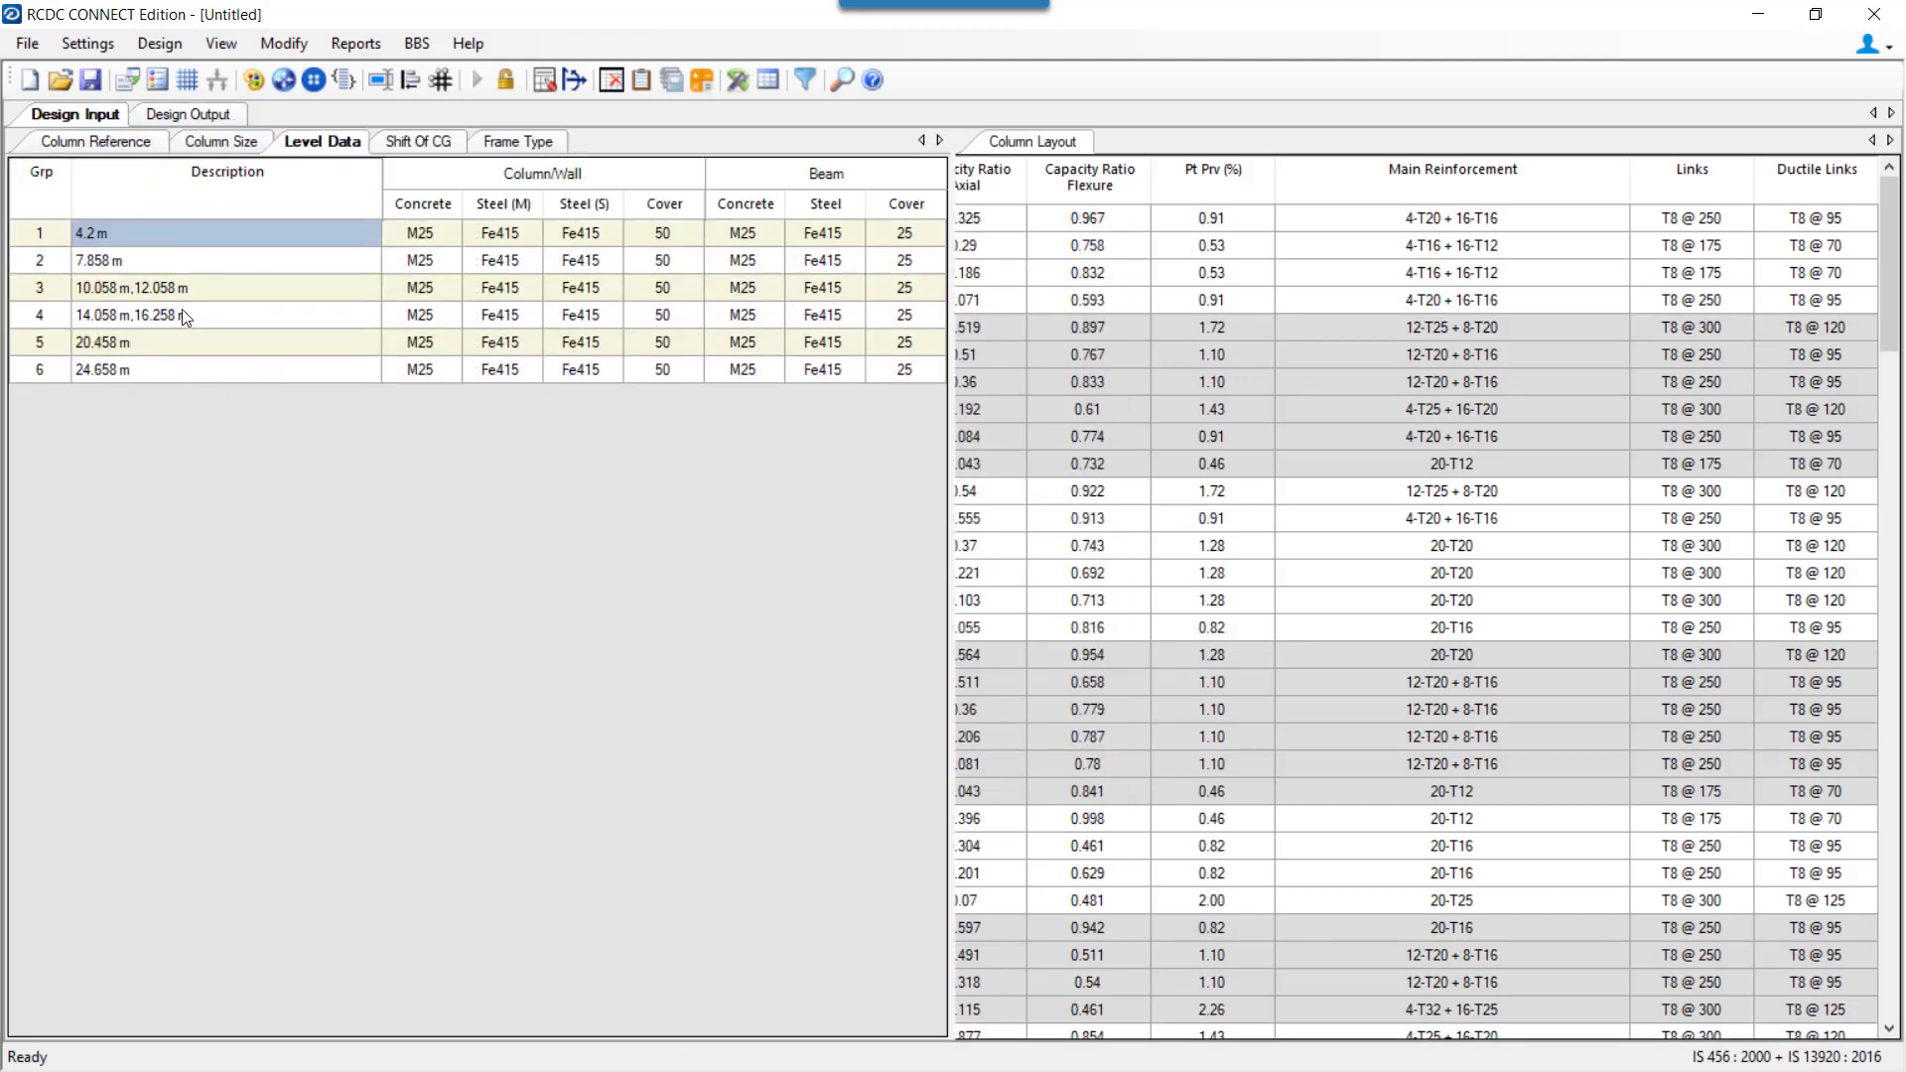
left_click(256, 287)
scroll(1177, 591, "up", 4)
scroll(1176, 612, "up", 1)
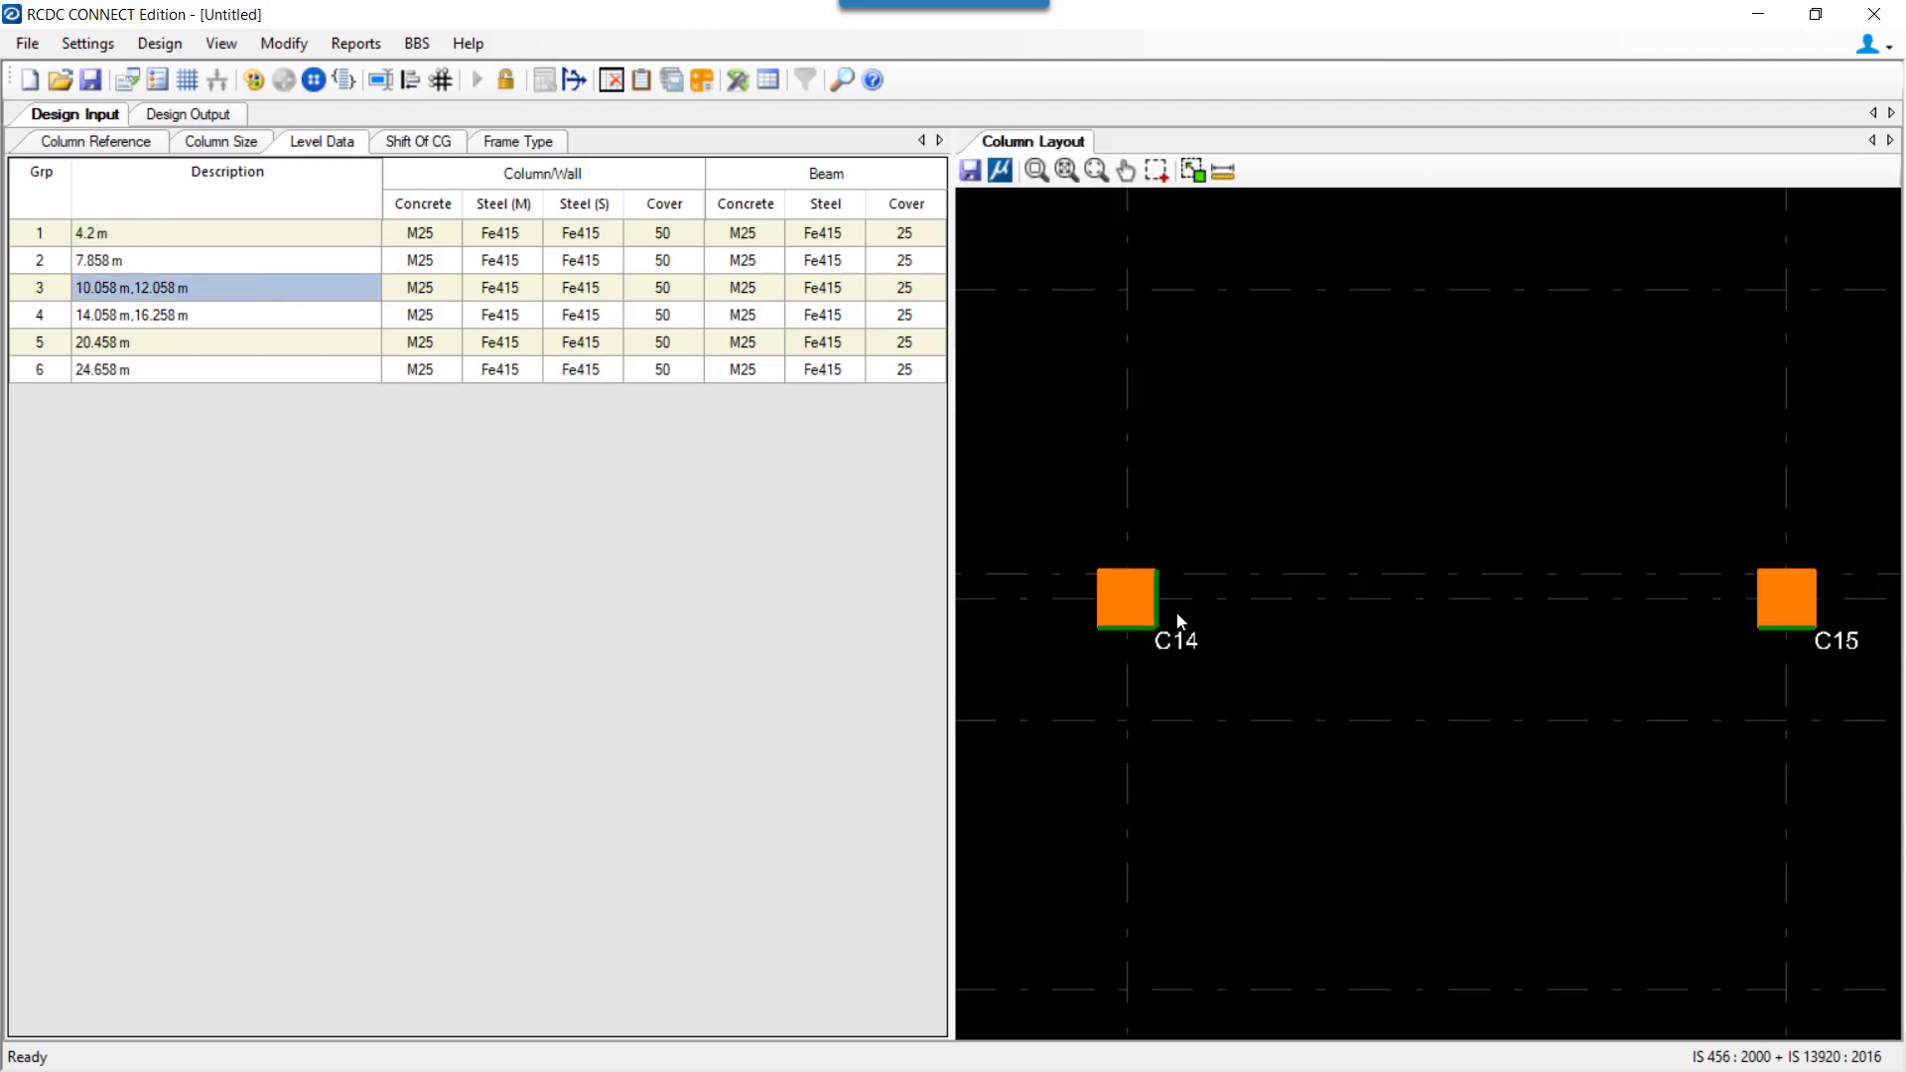
scroll(1182, 608, "down", 5)
scroll(1221, 609, "up", 3)
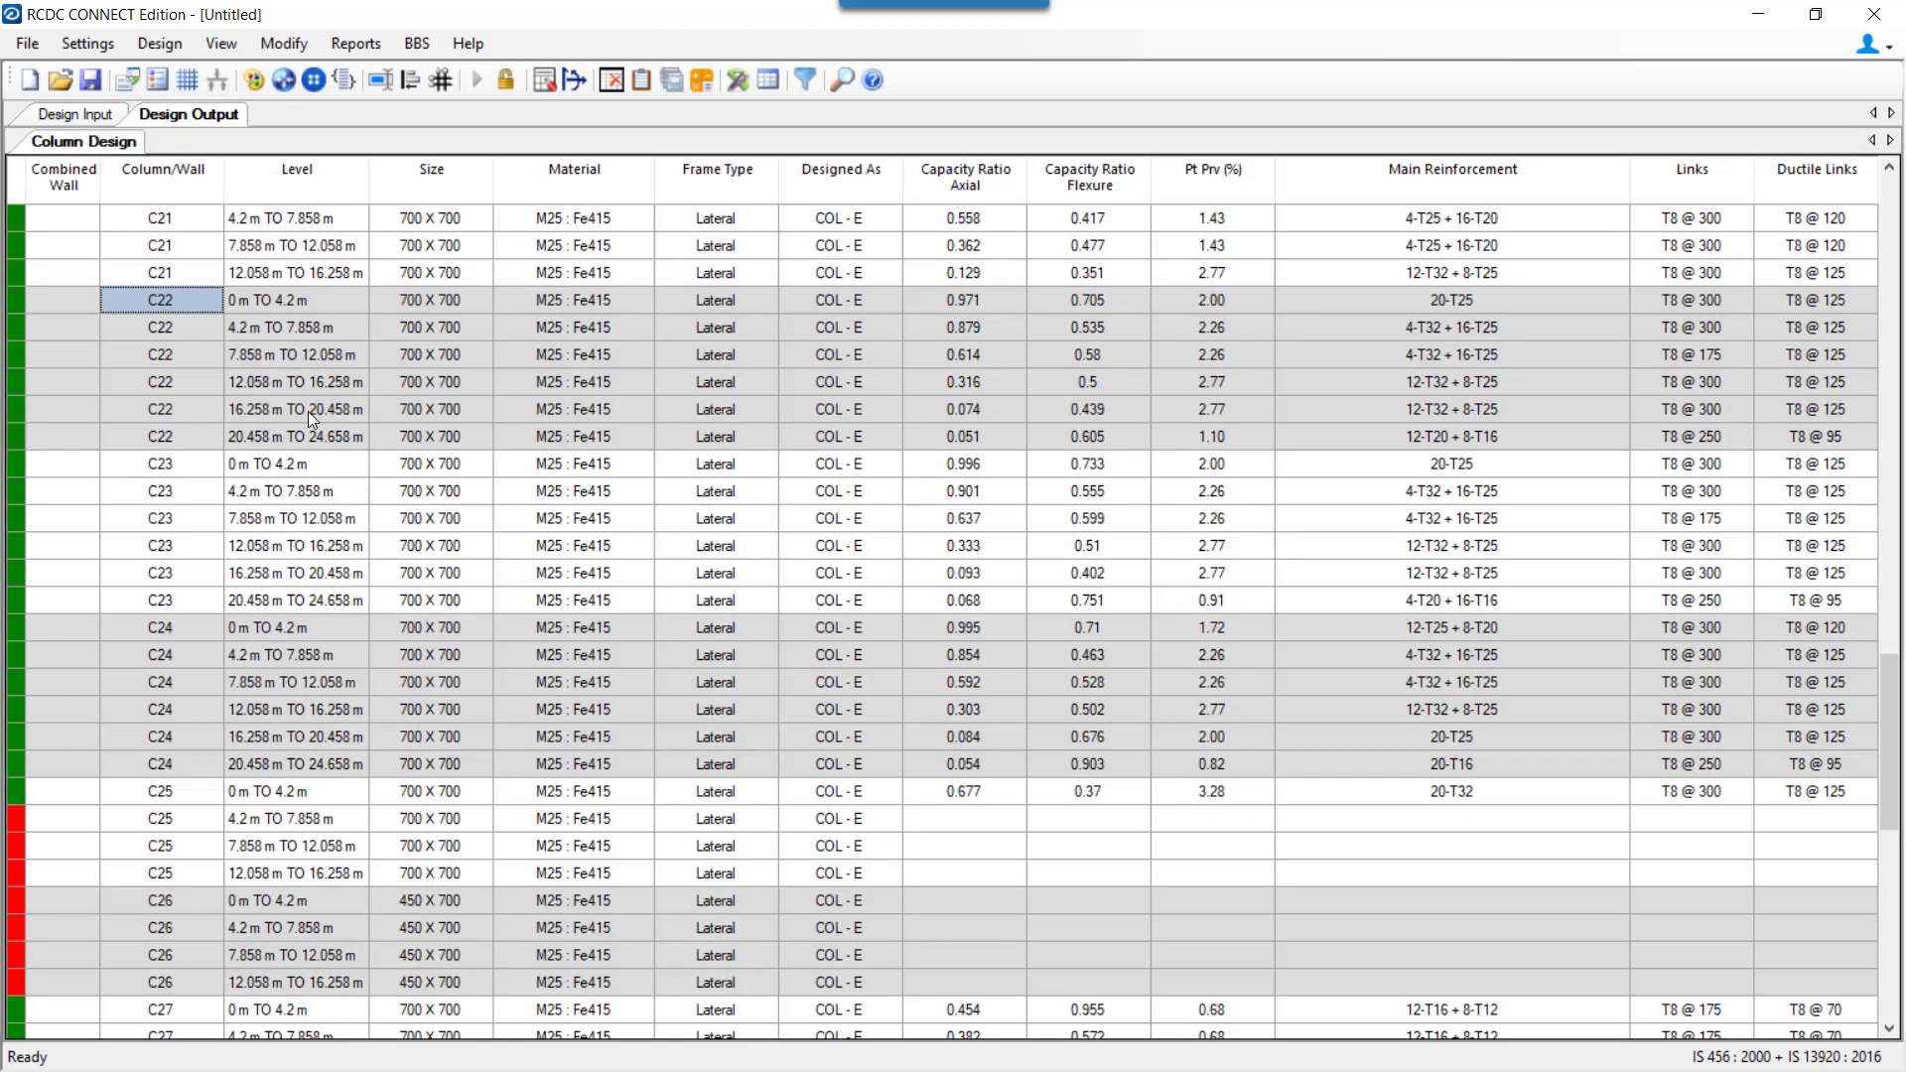
left_click(358, 44)
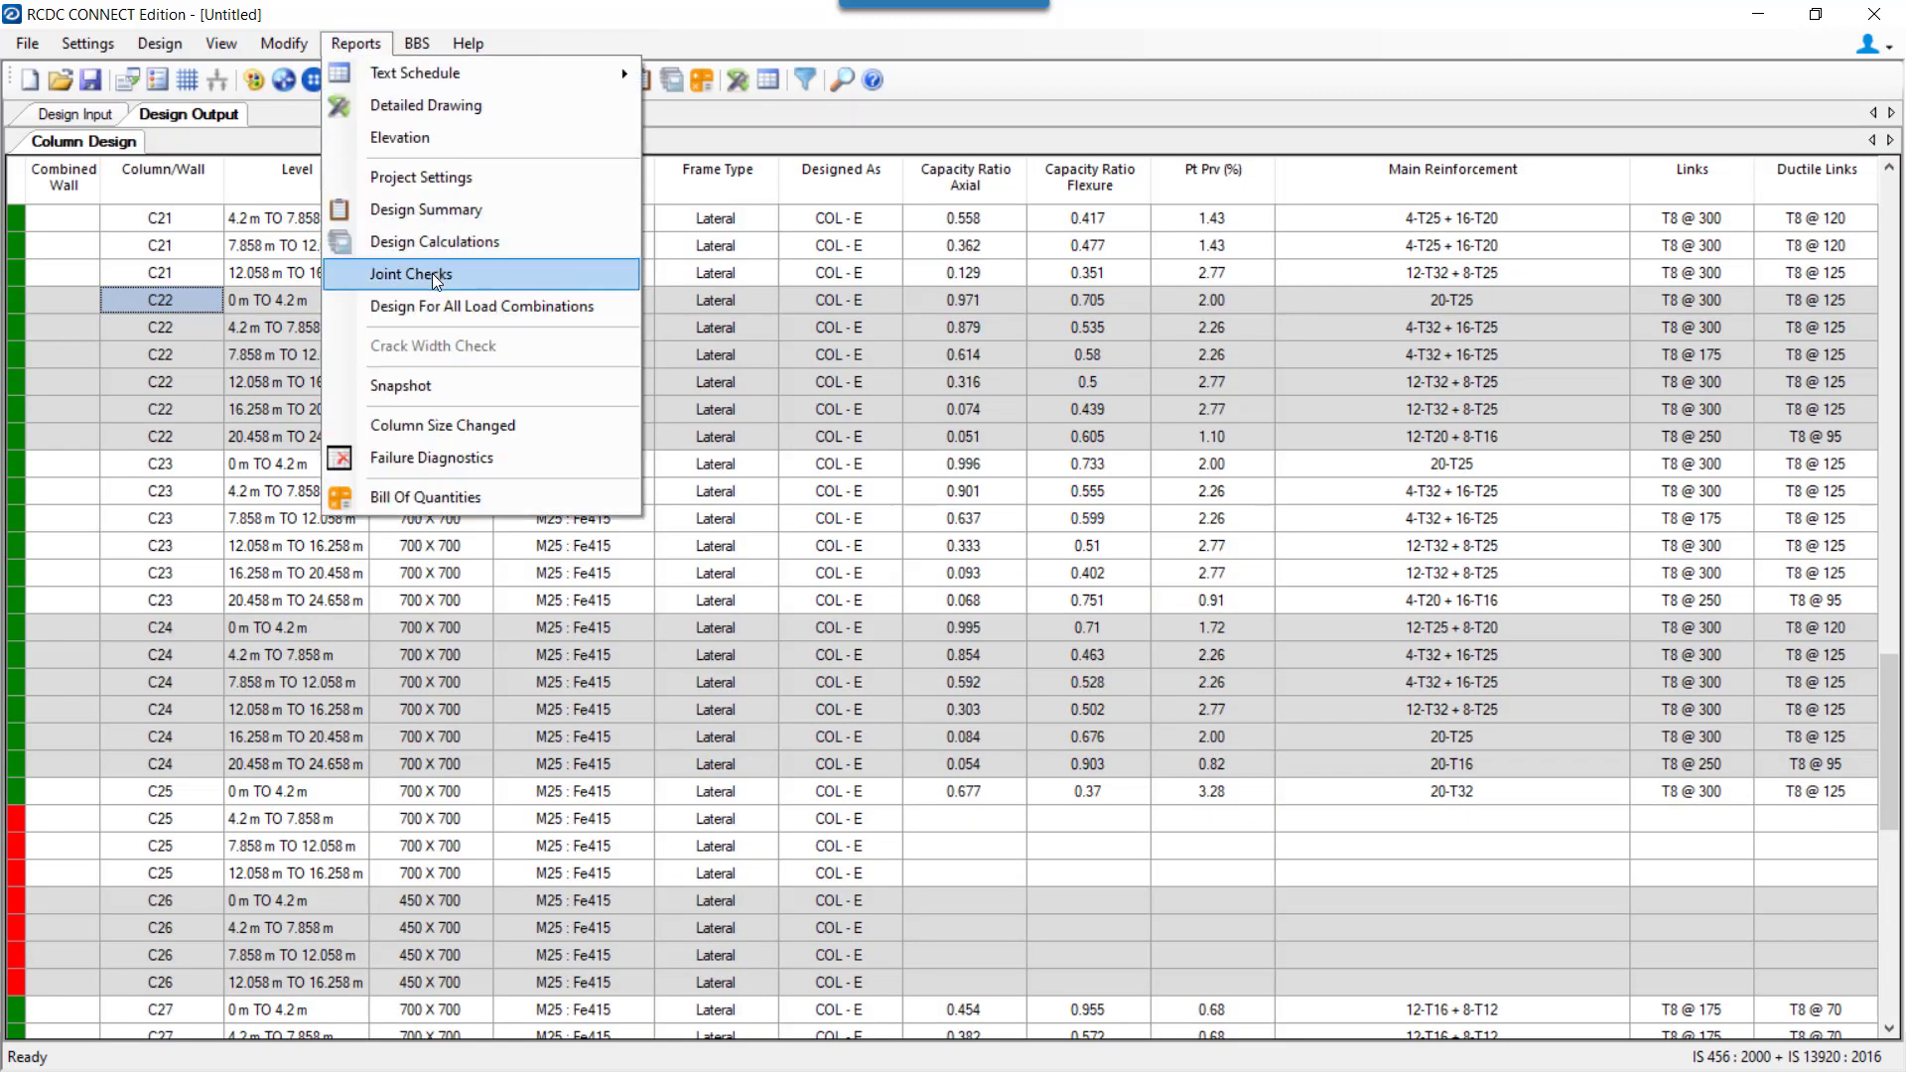
left_click(746, 365)
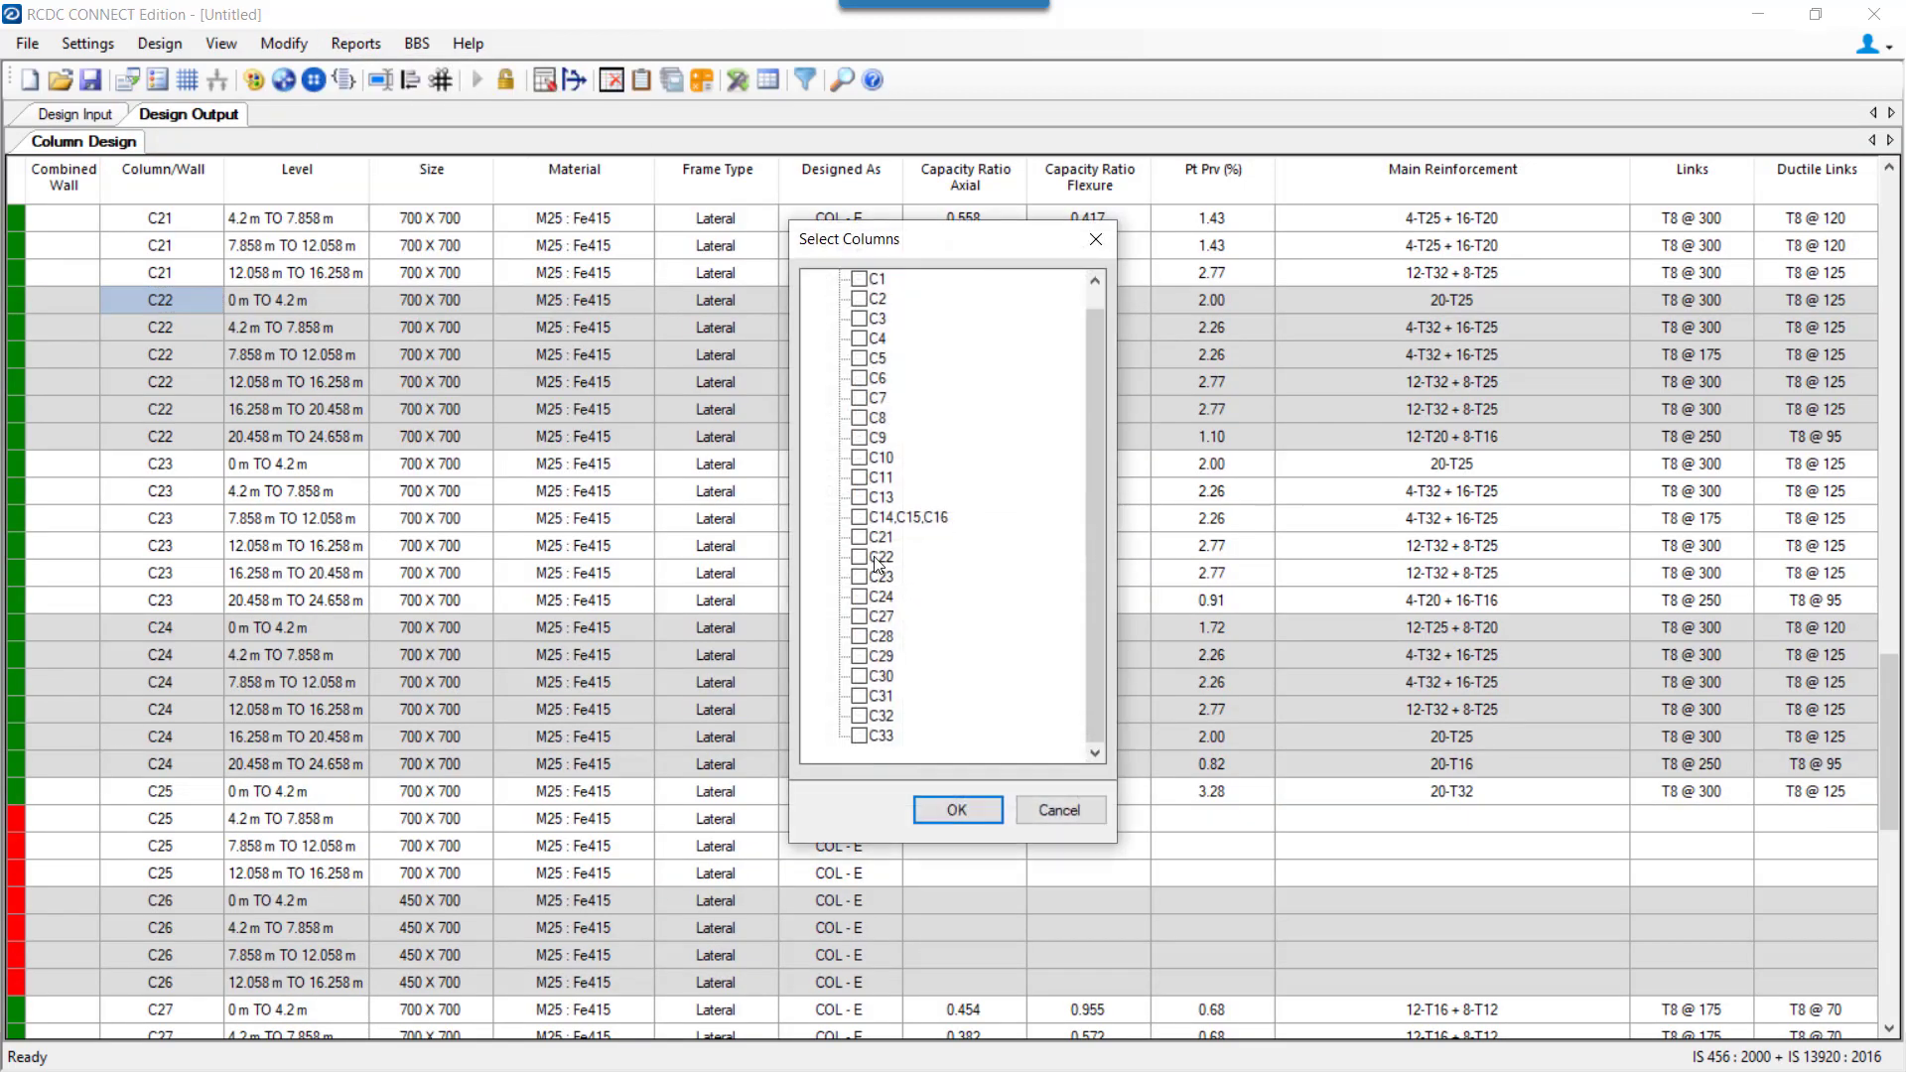
left_click(933, 820)
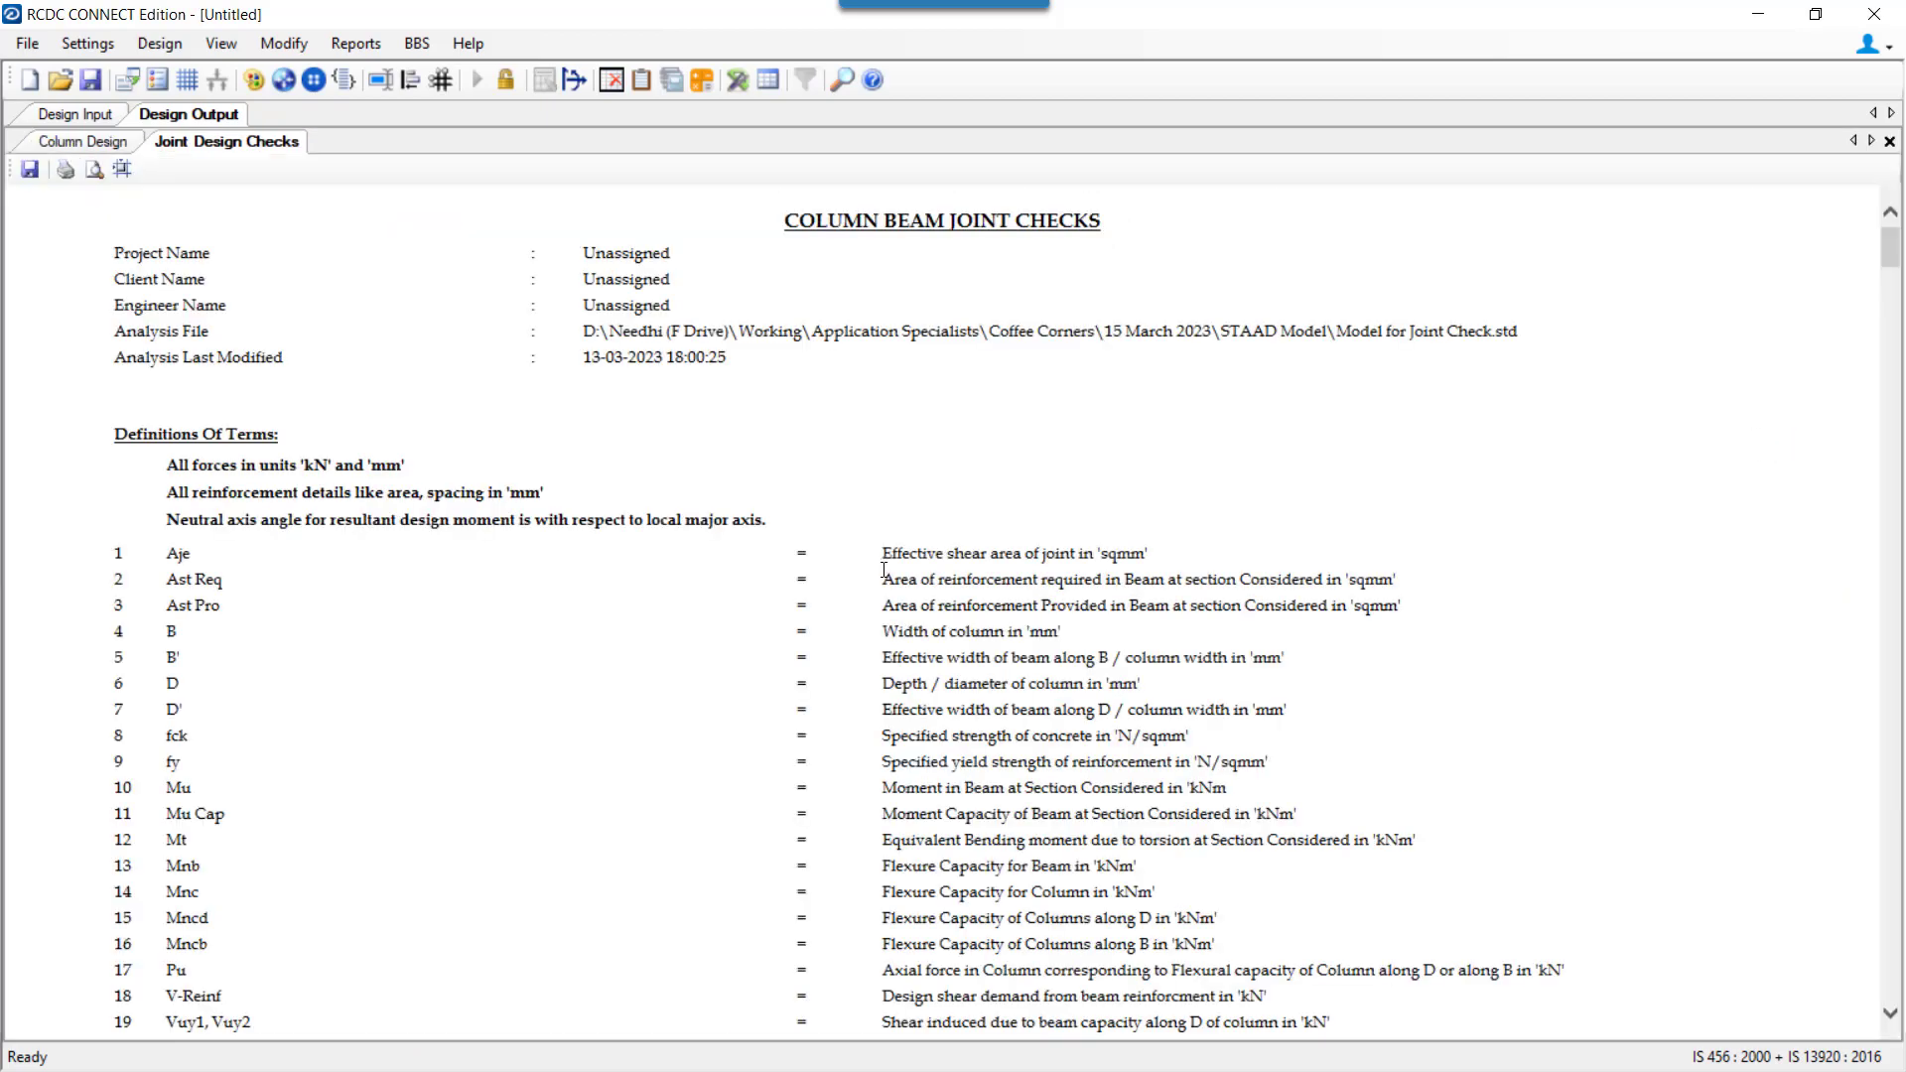
Examine column C22's joint checks at 4.2 m, 7.858 m and 10.058 m, and return to the merged level data.
scroll(923, 639, "down", 10)
scroll(926, 596, "up", 8)
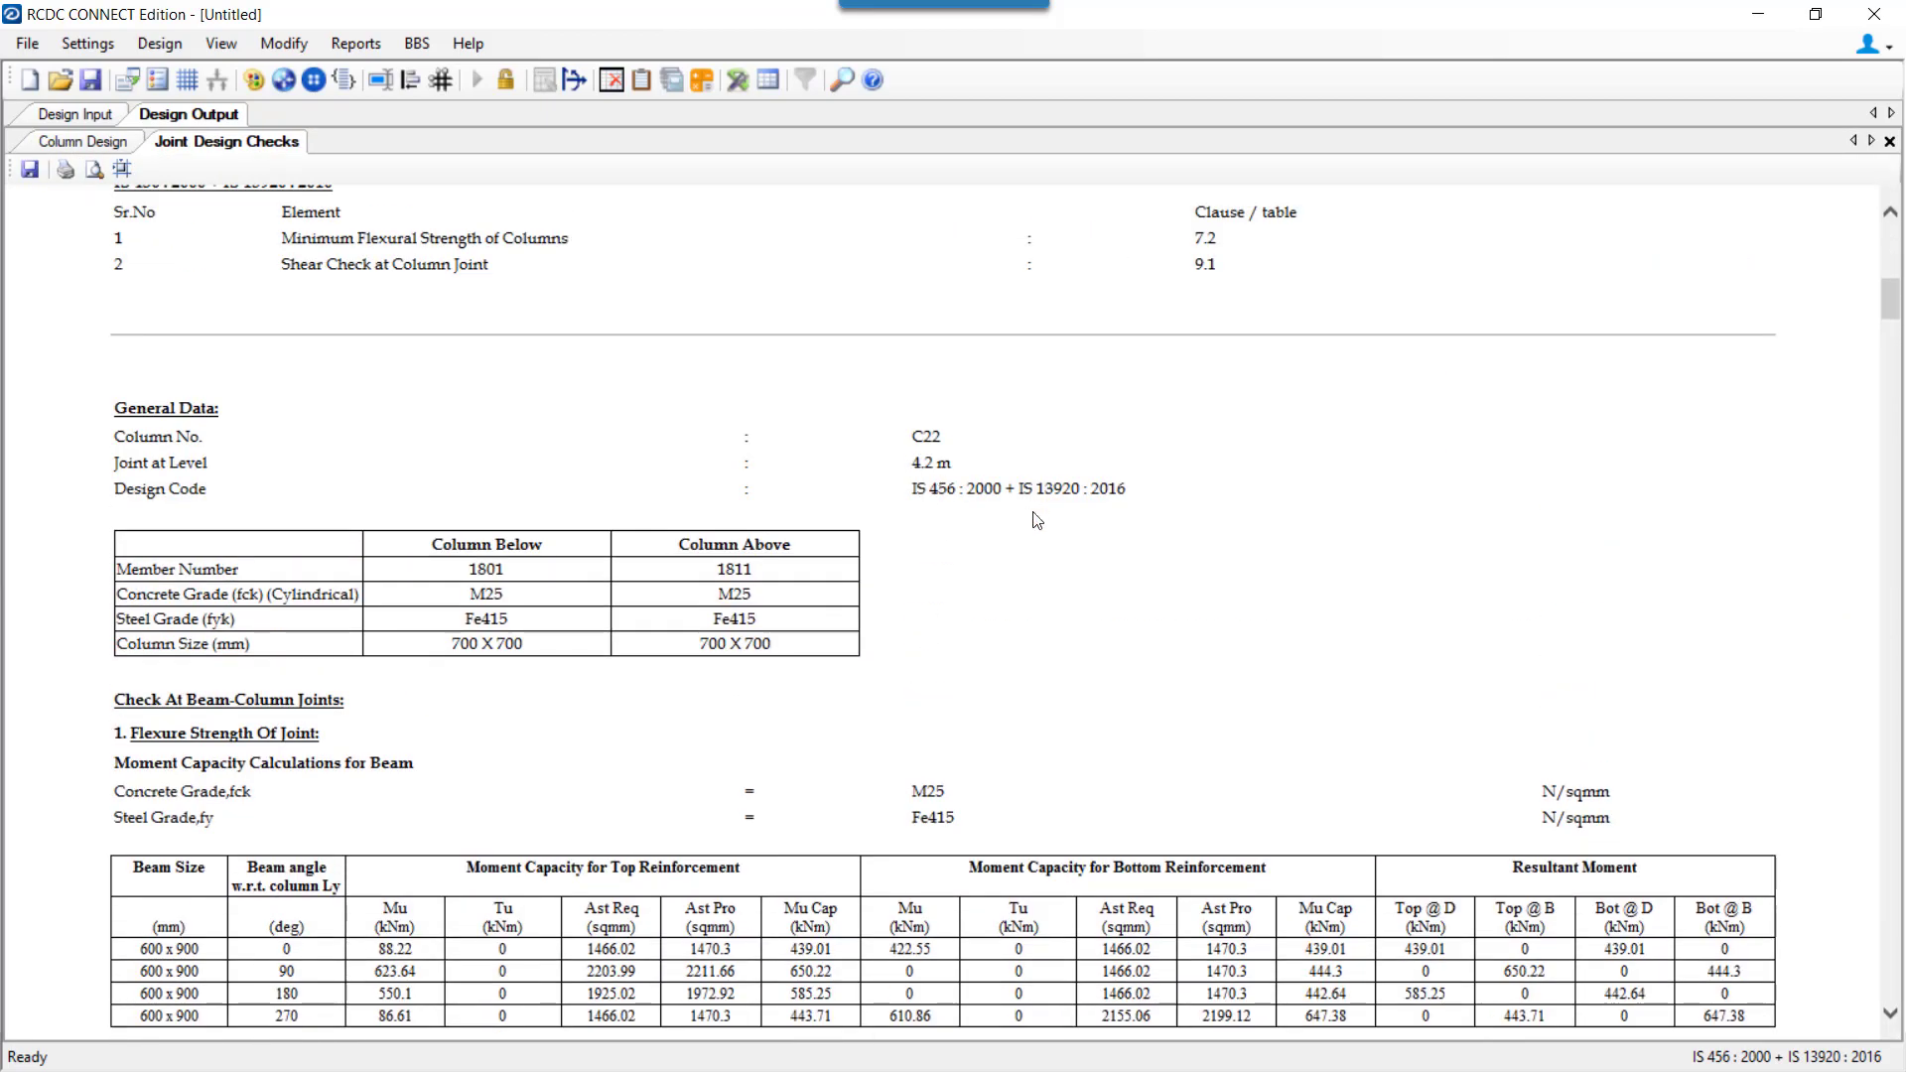
scroll(1033, 528, "down", 10)
scroll(1032, 528, "down", 9)
scroll(925, 475, "up", 2)
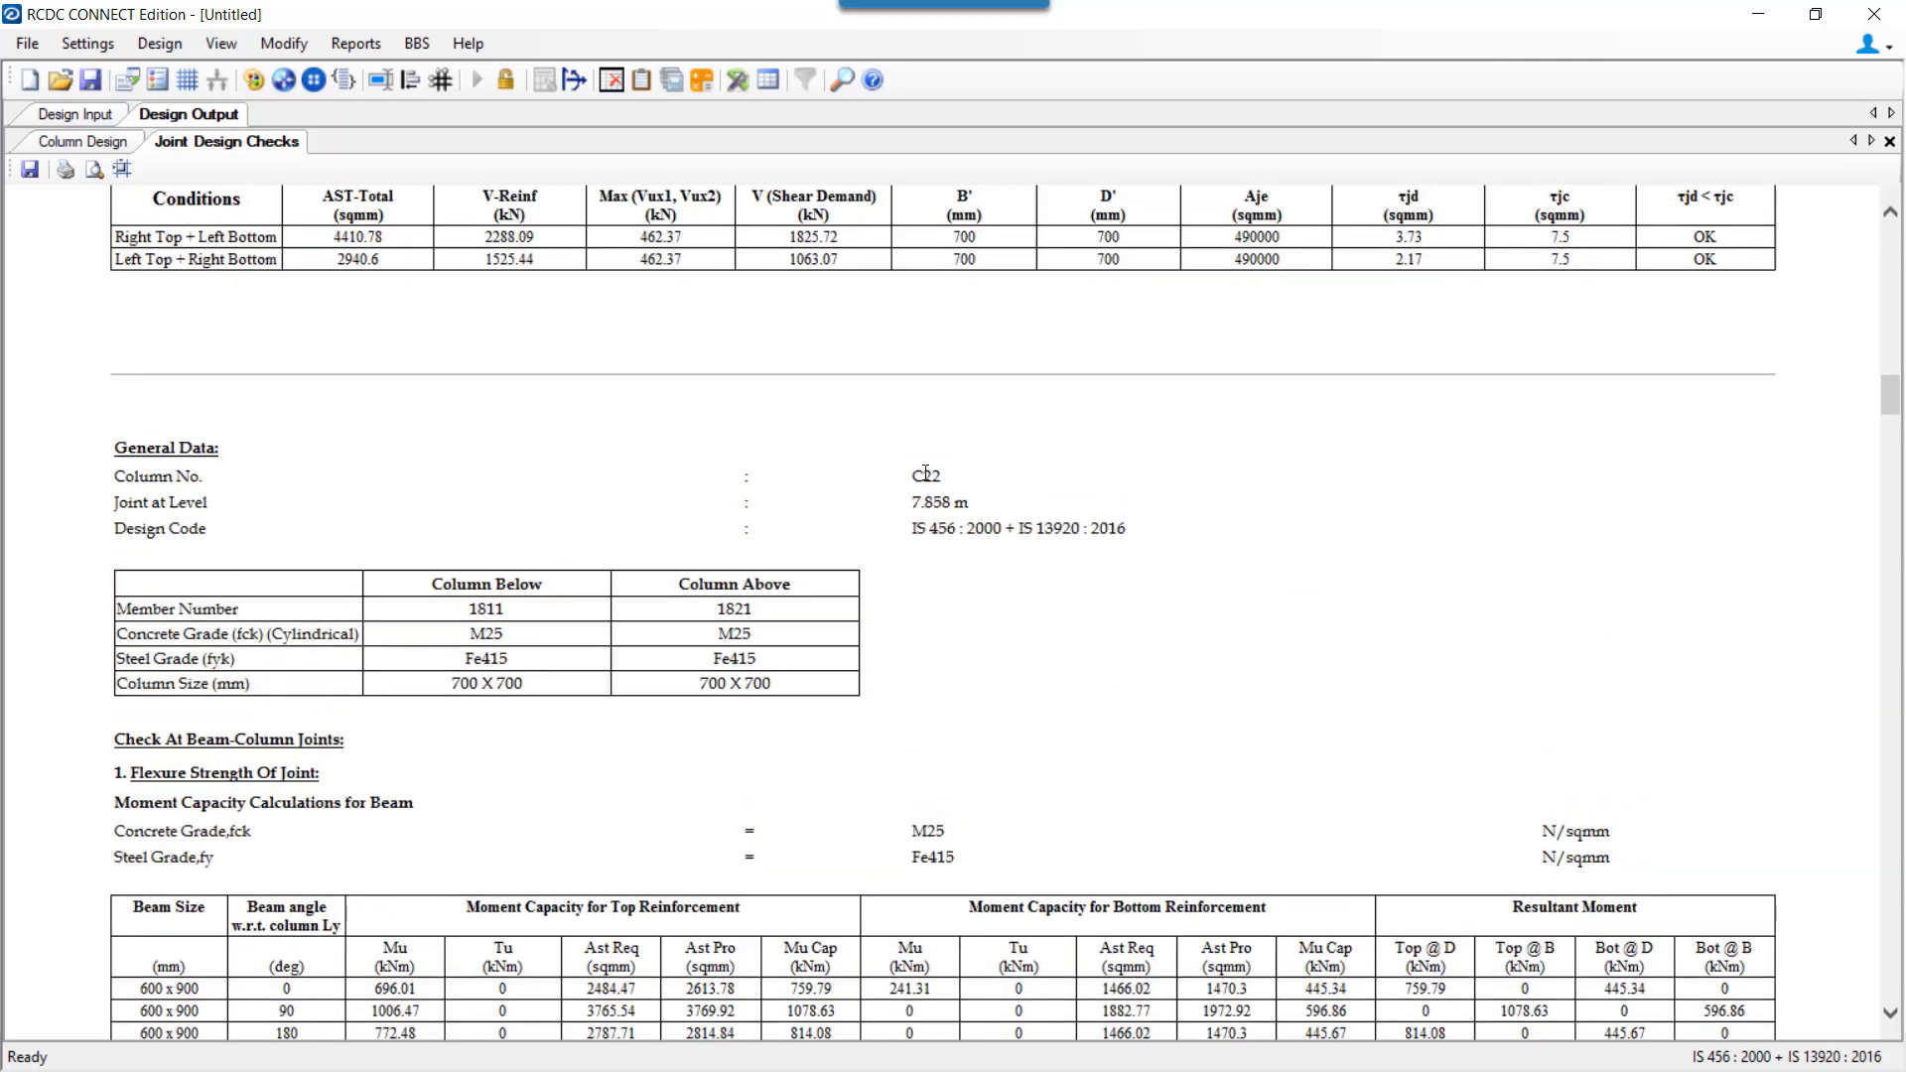
scroll(975, 509, "down", 12)
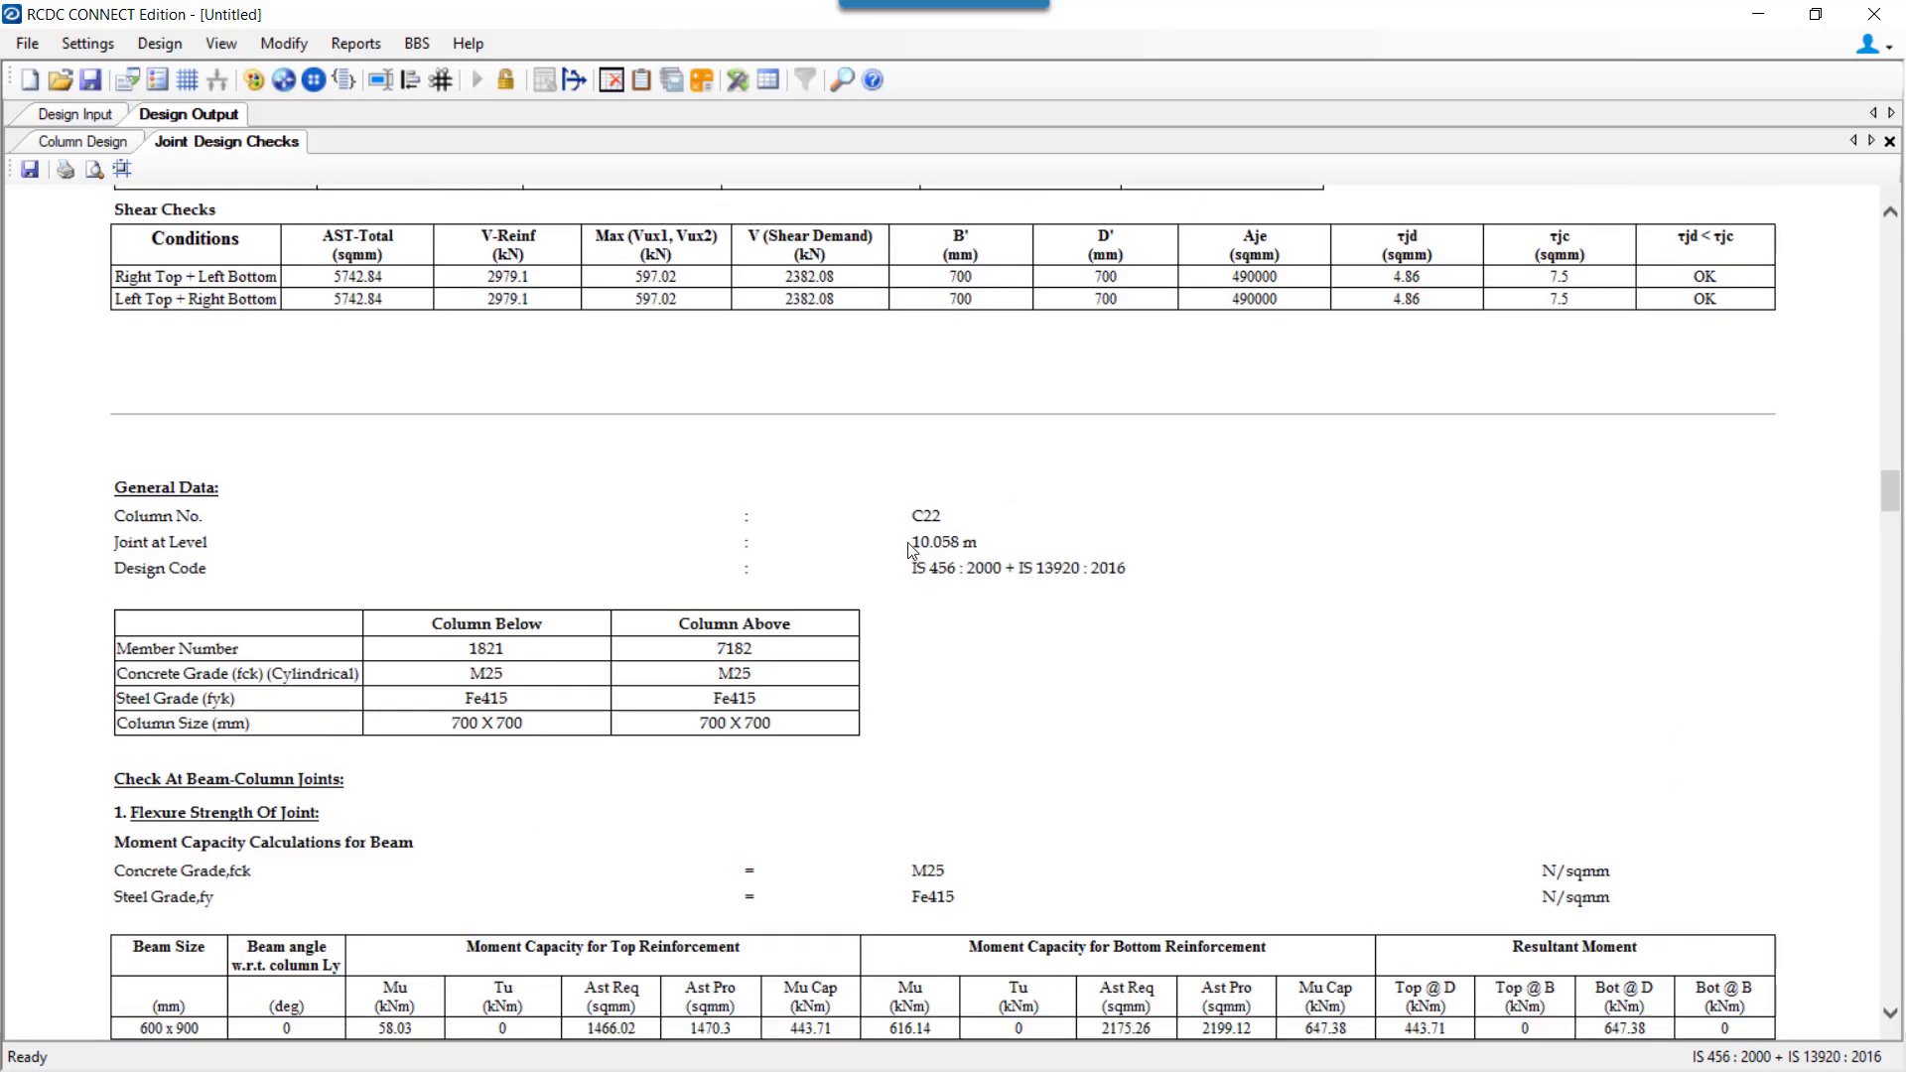
left_click_drag(908, 542, 974, 546)
left_click(905, 548)
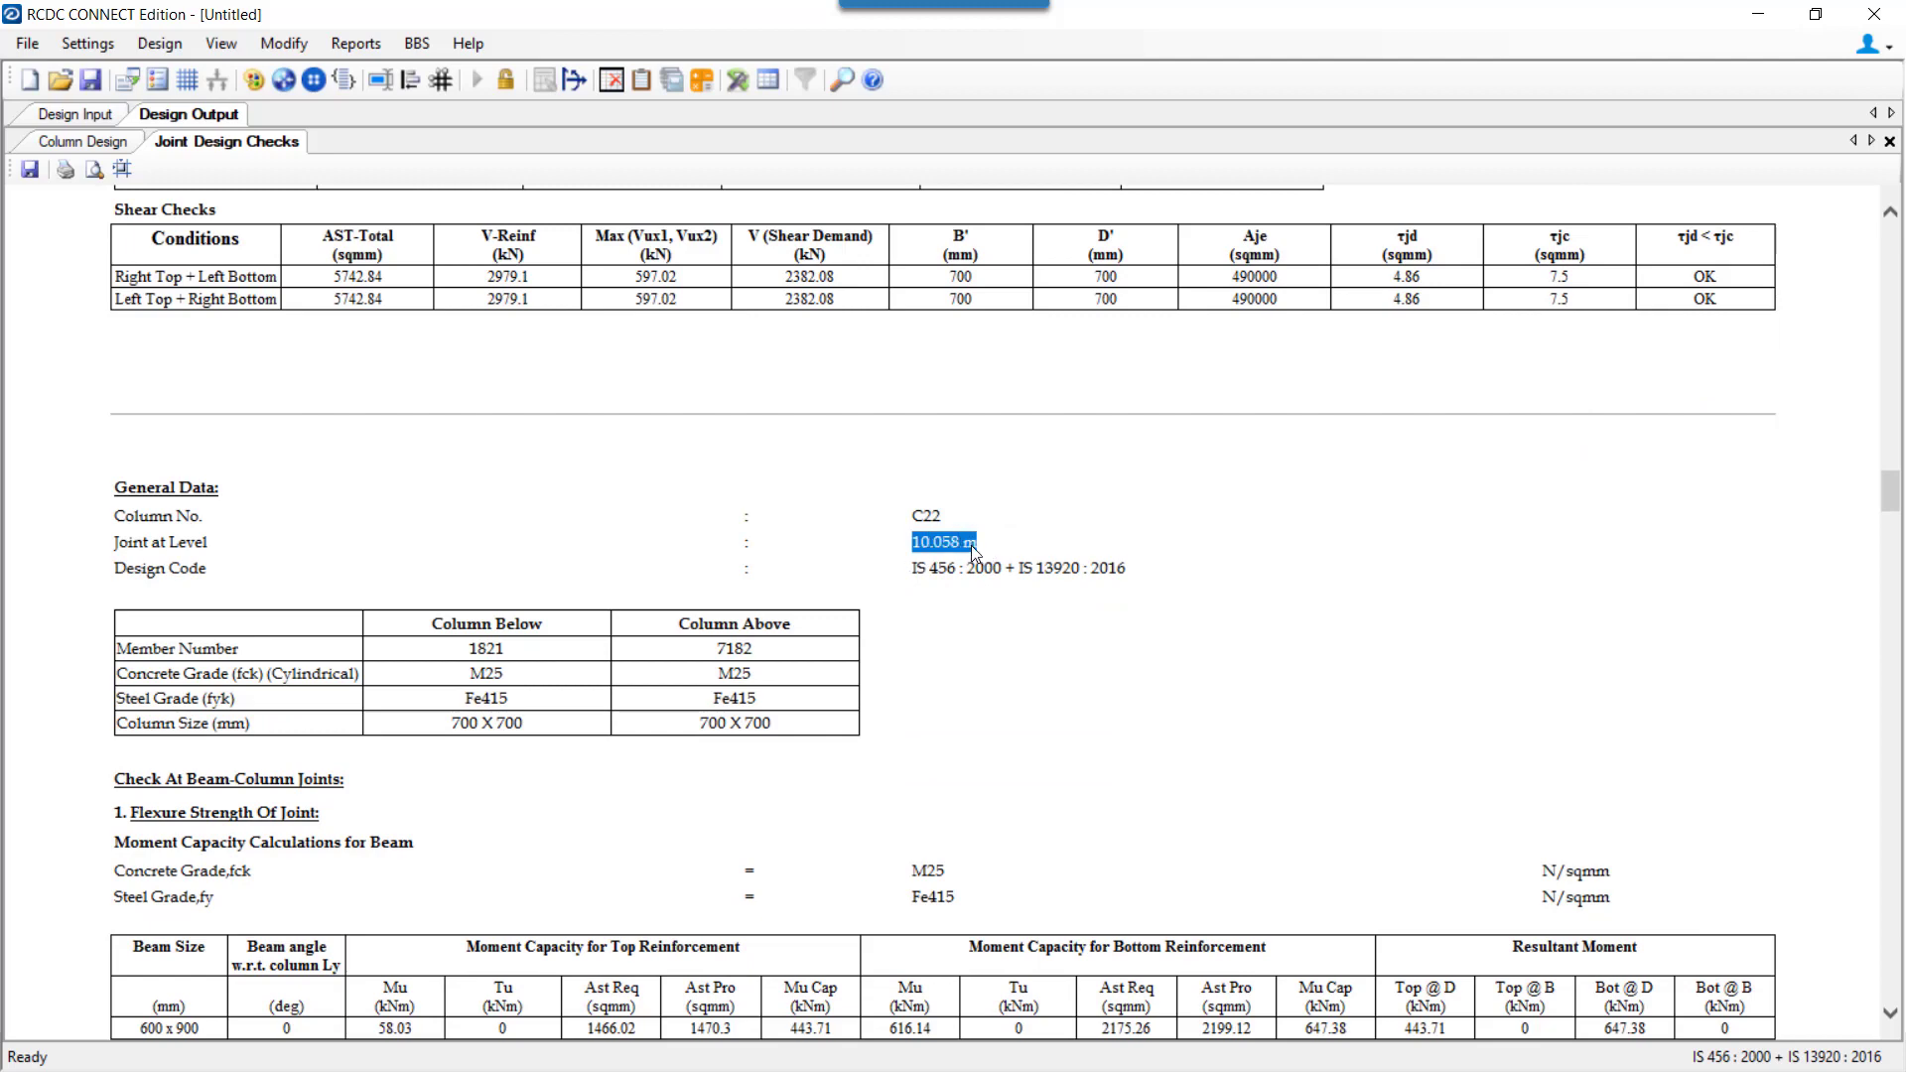
left_click(100, 119)
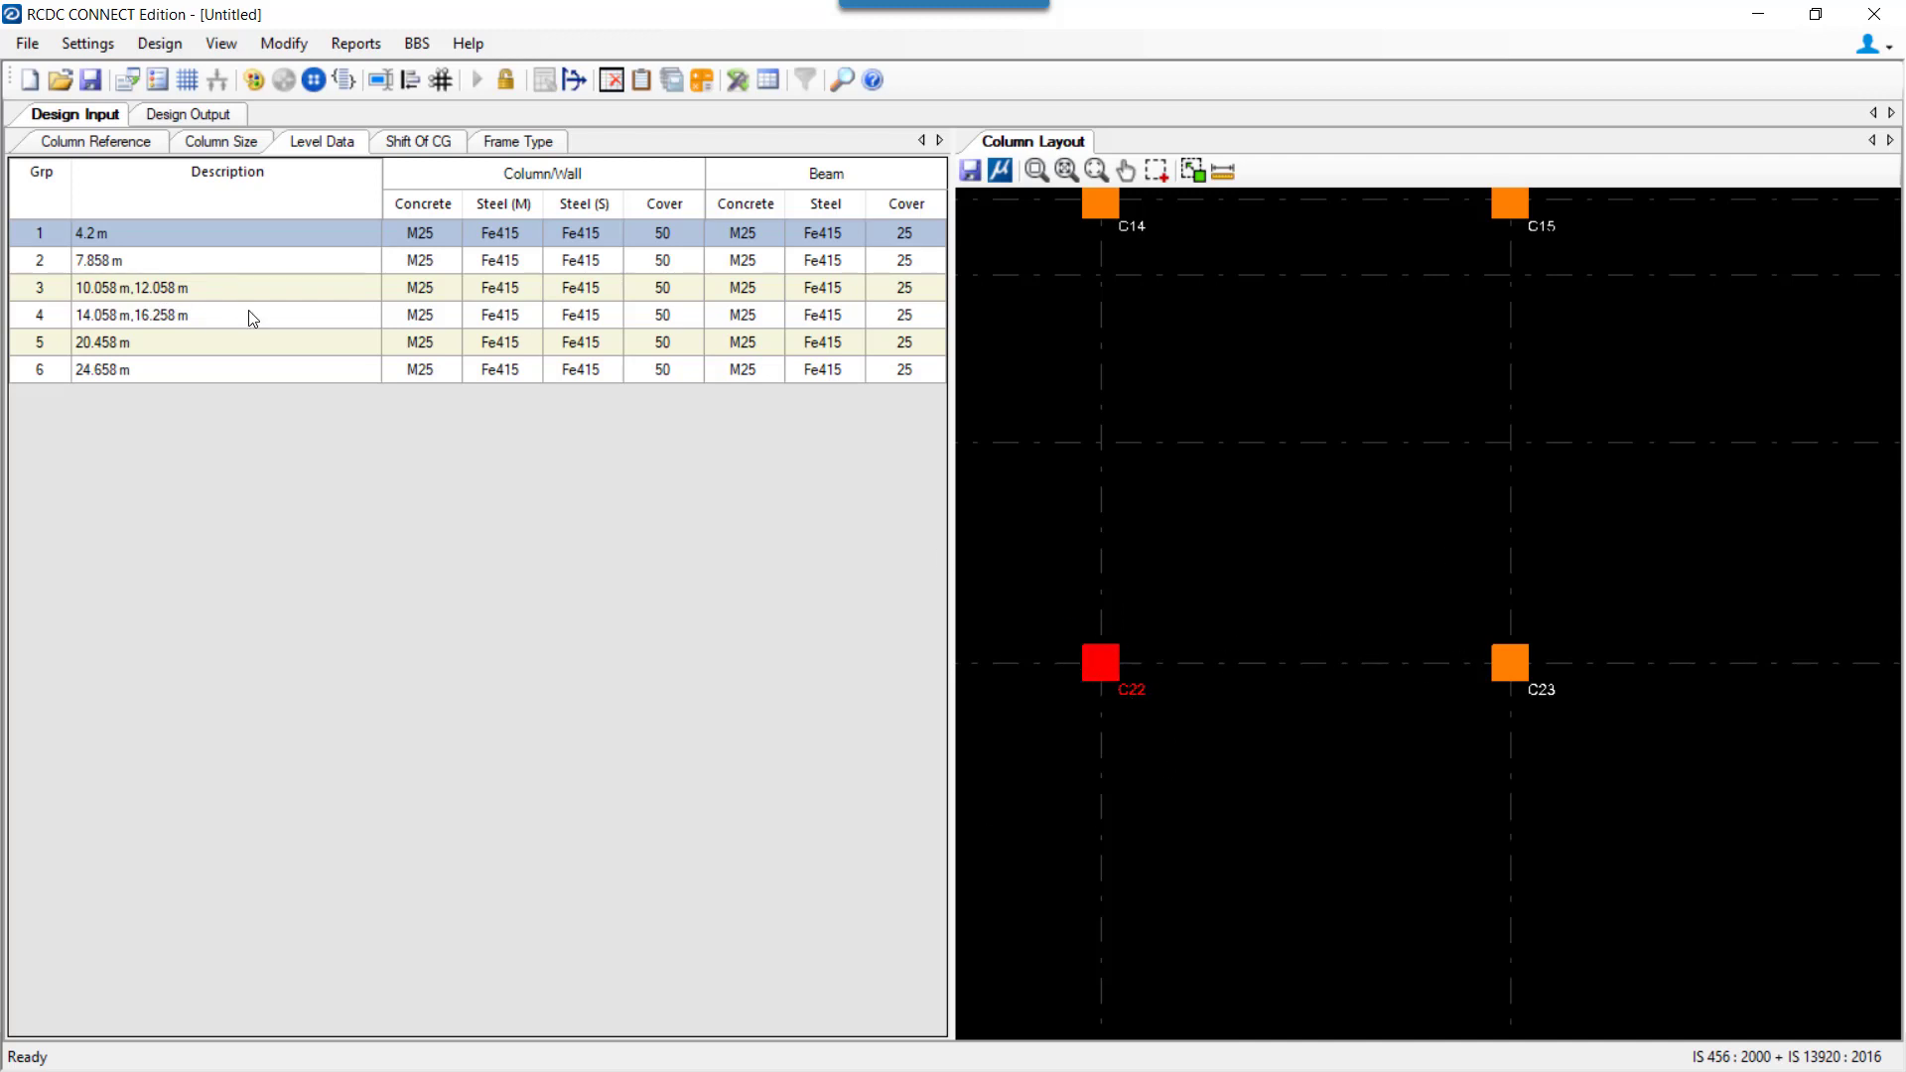
Examine column C22's beam-column joint check at 10.058 m, from the 600 x 900 beam's moment capacity to the shear strength.
left_click(185, 117)
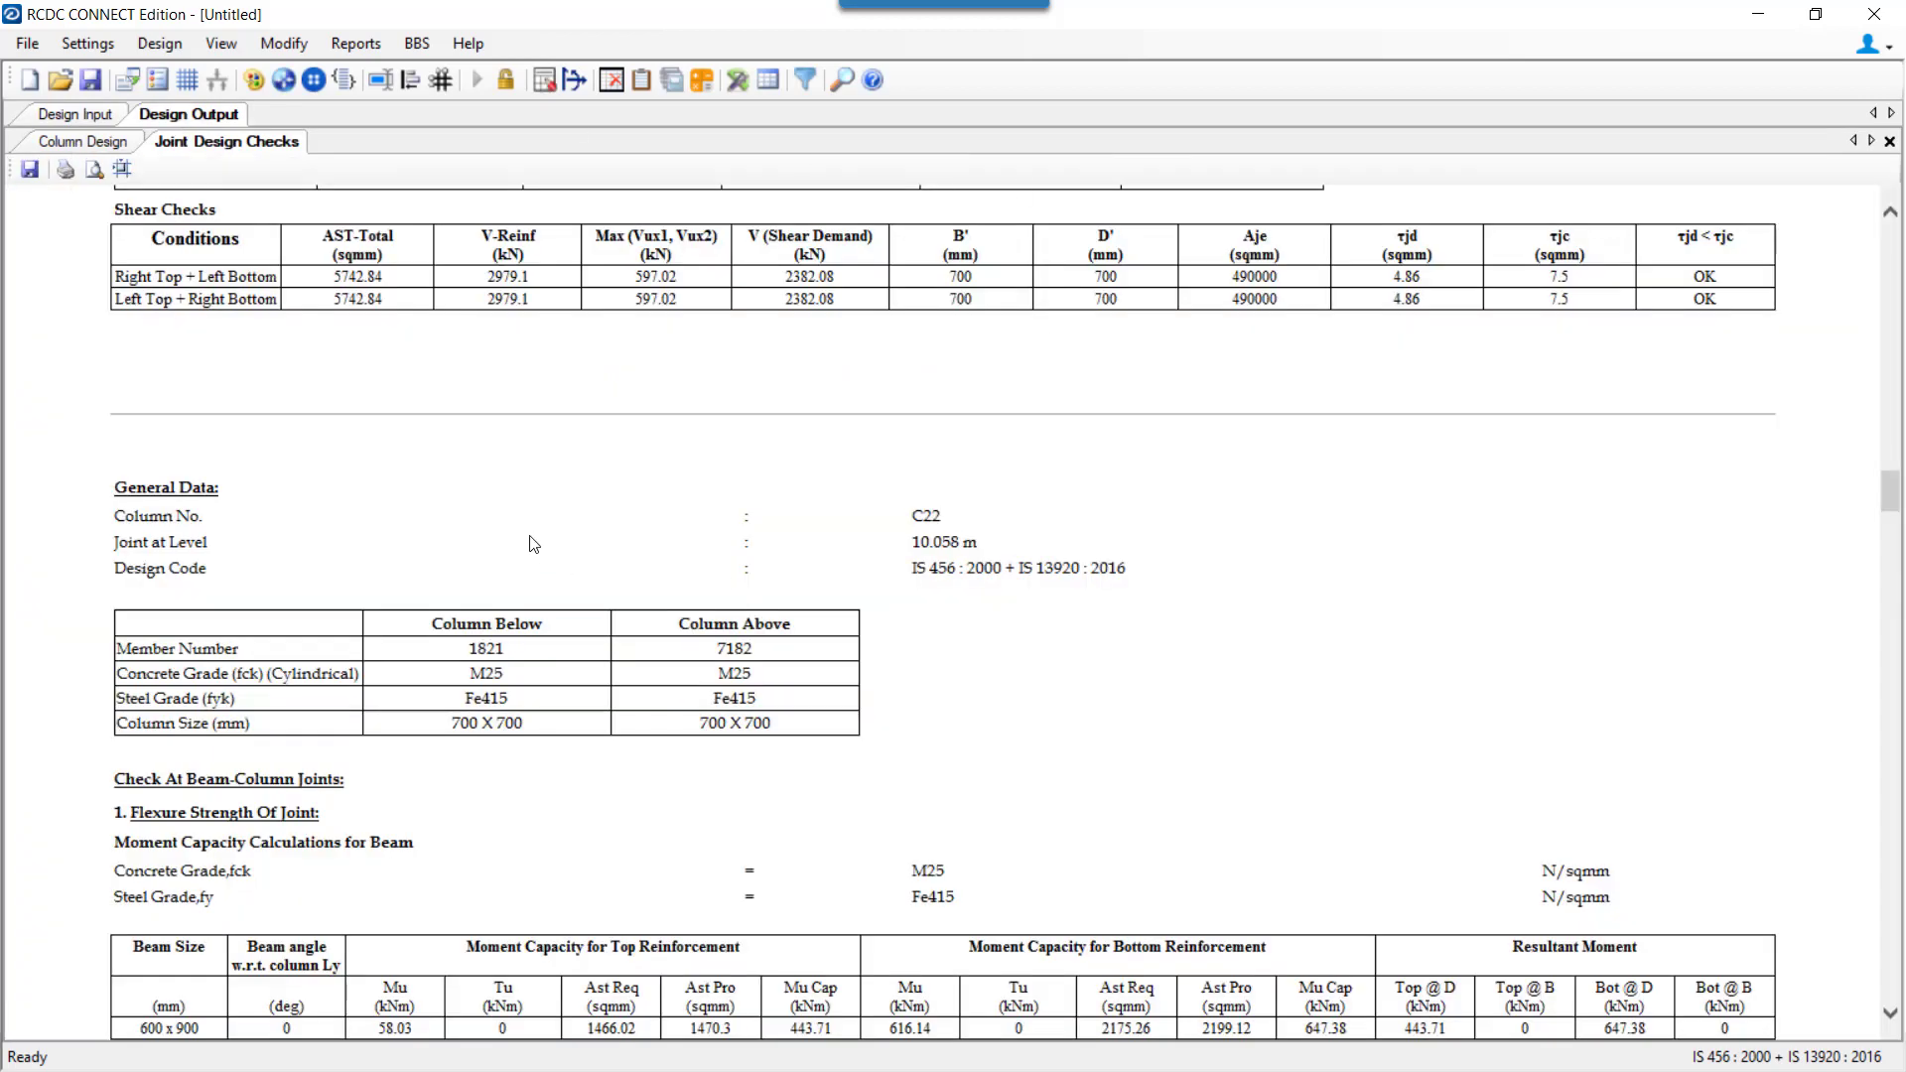
scroll(830, 523, "down", 1)
scroll(367, 735, "down", 2)
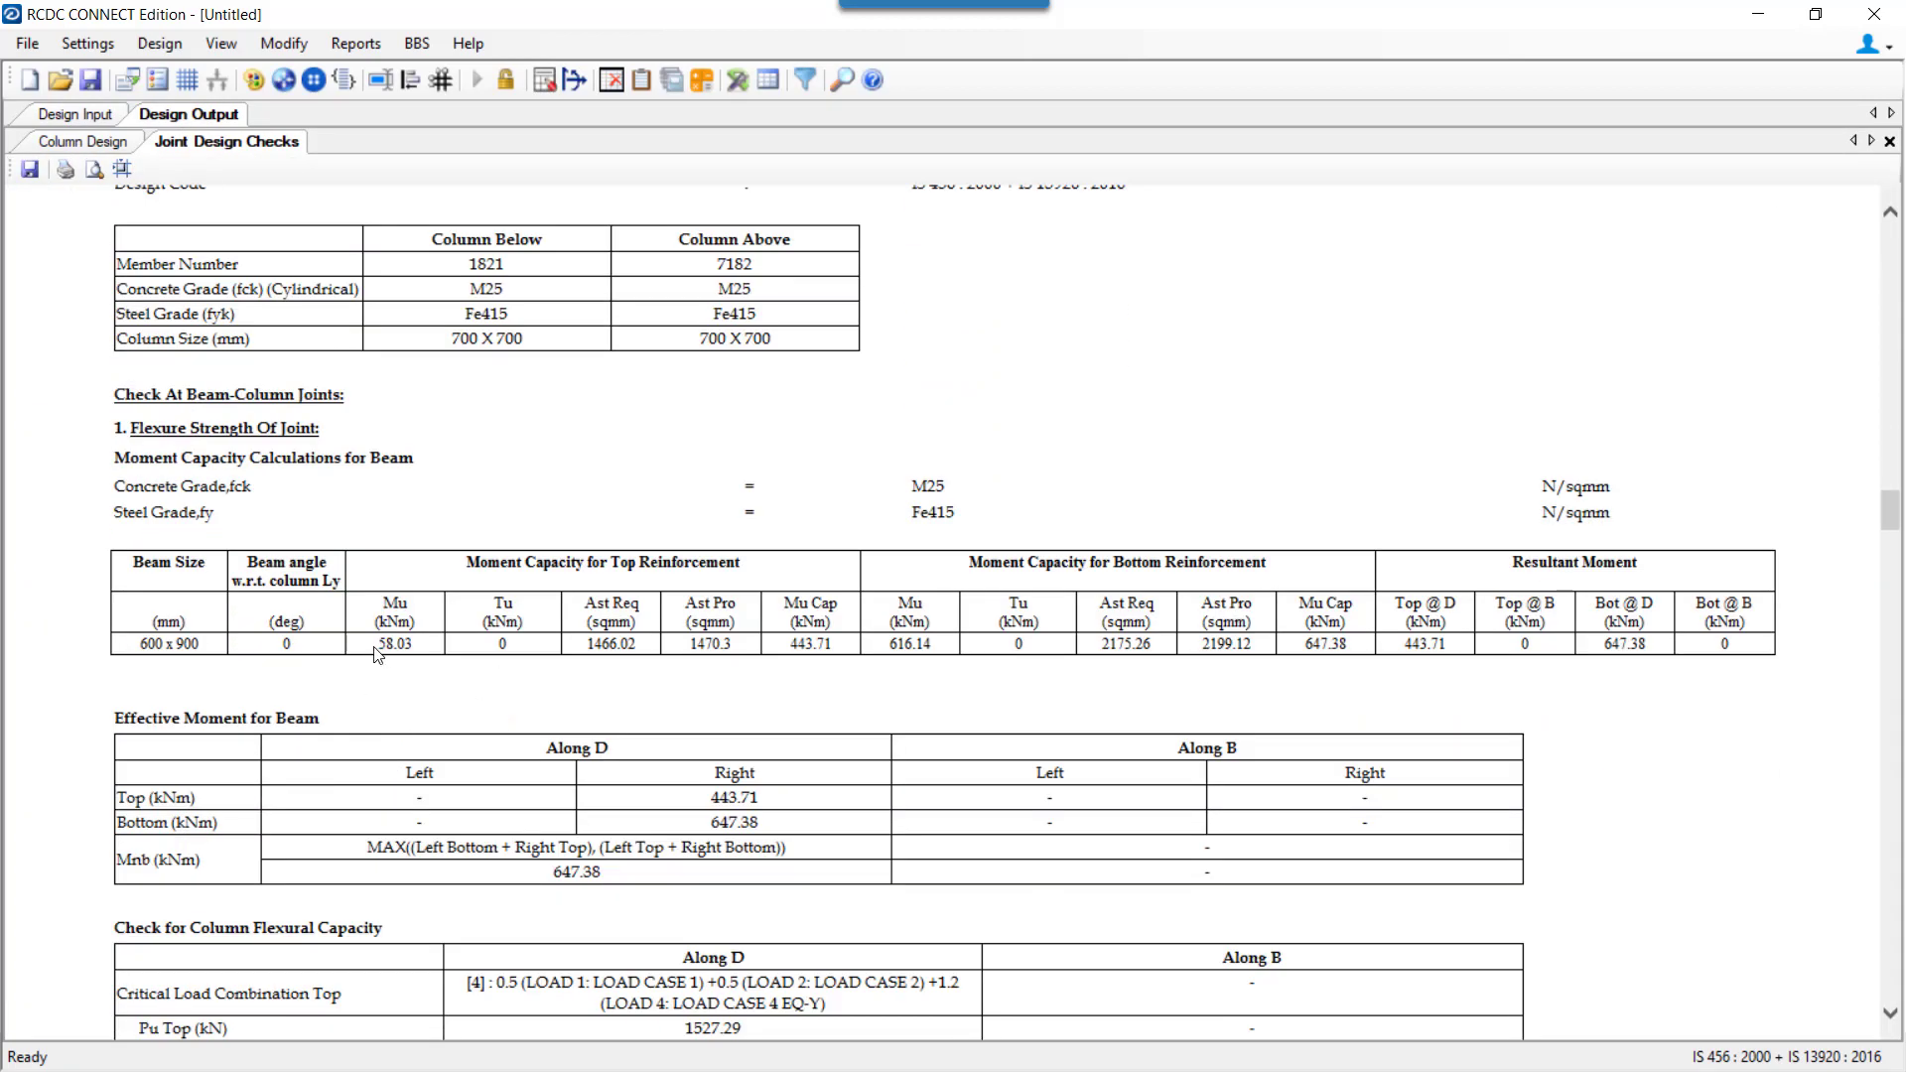
left_click_drag(144, 645, 201, 645)
scroll(432, 594, "down", 2)
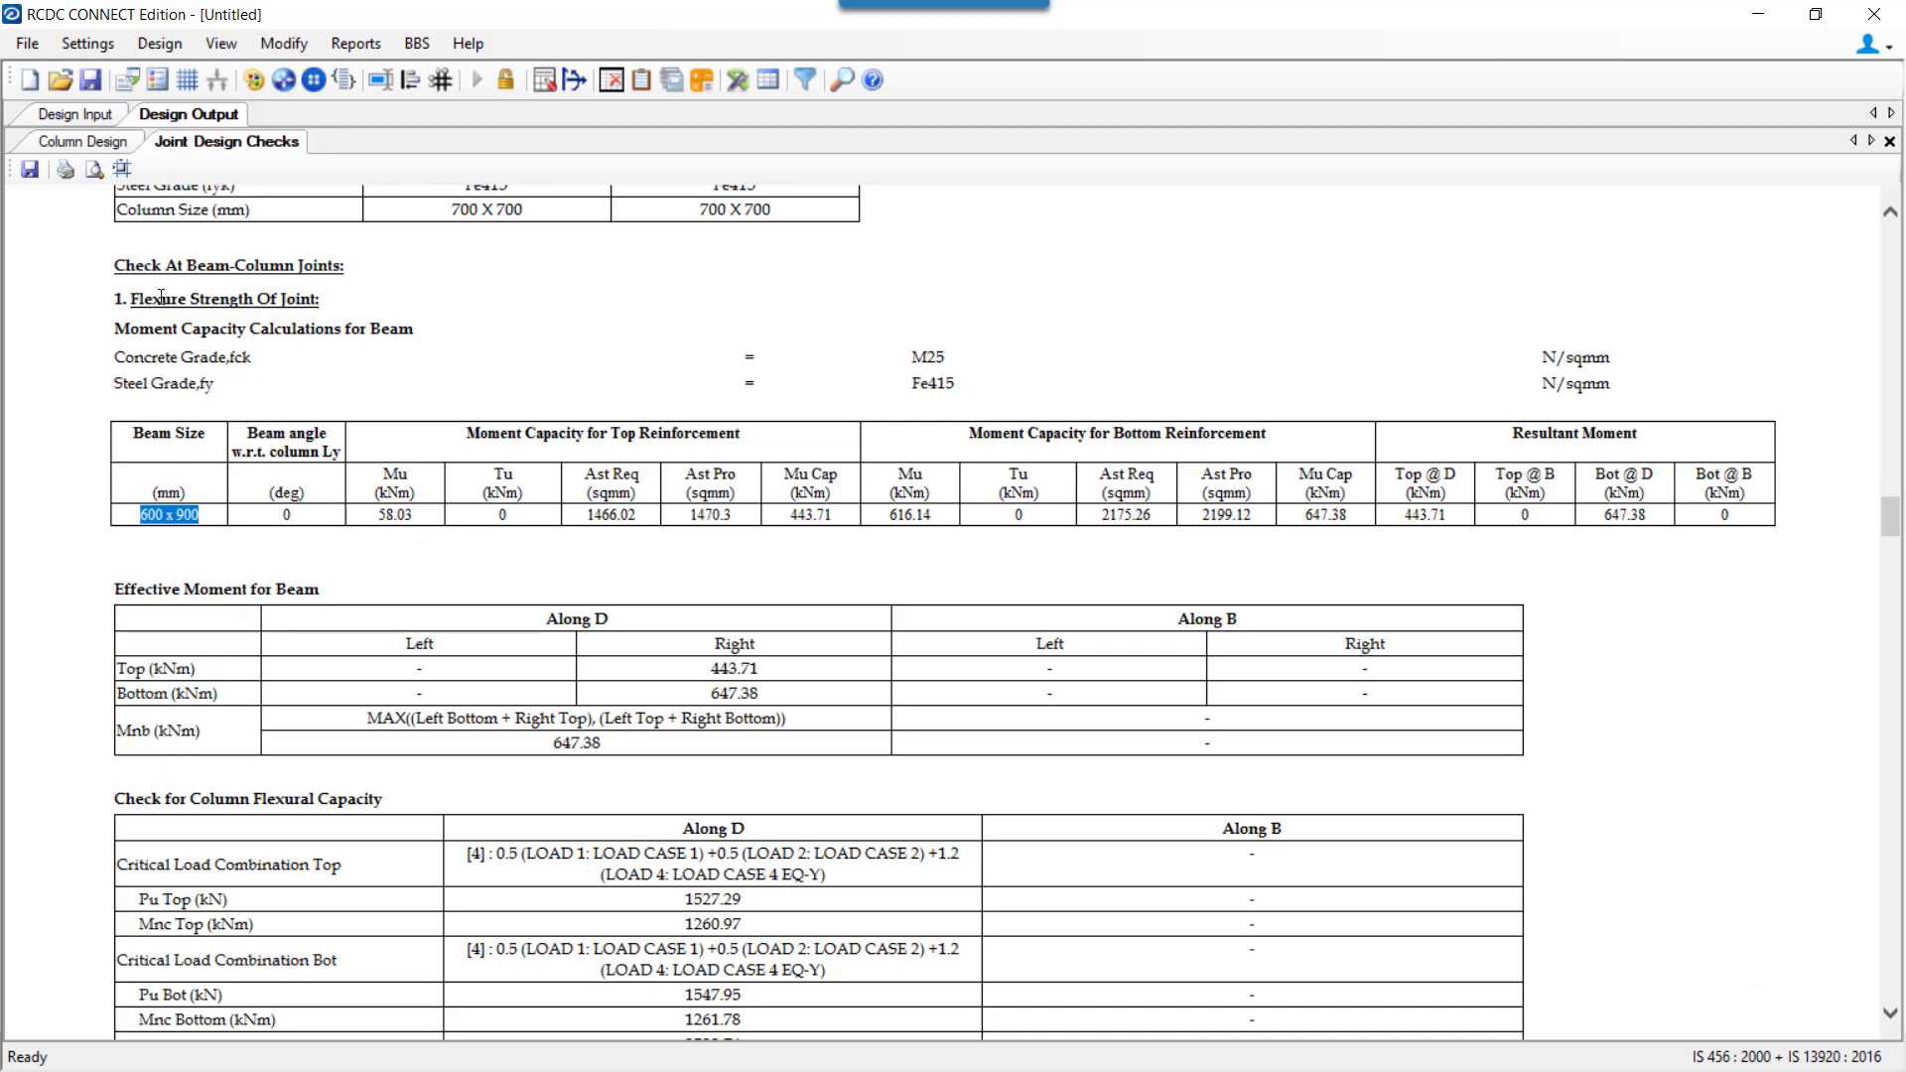
scroll(378, 355, "down", 4)
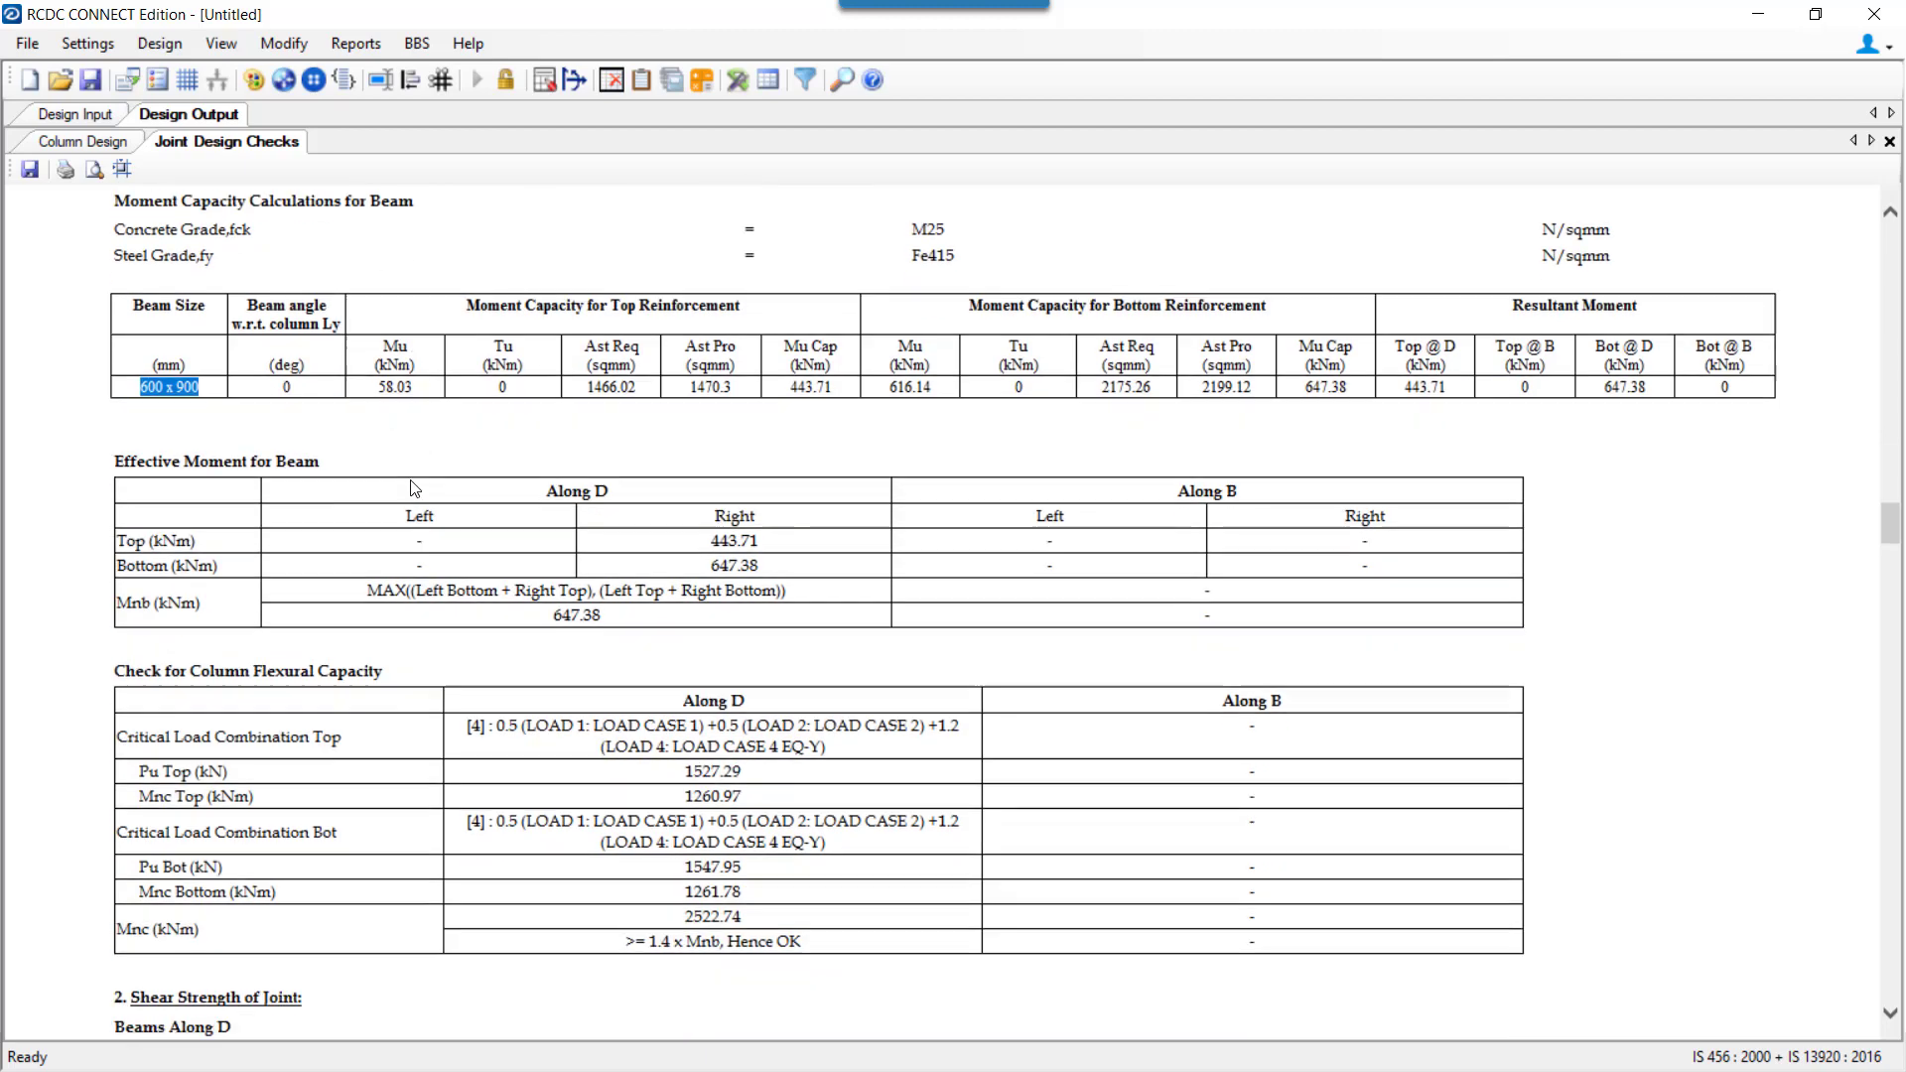
scroll(269, 611, "down", 5)
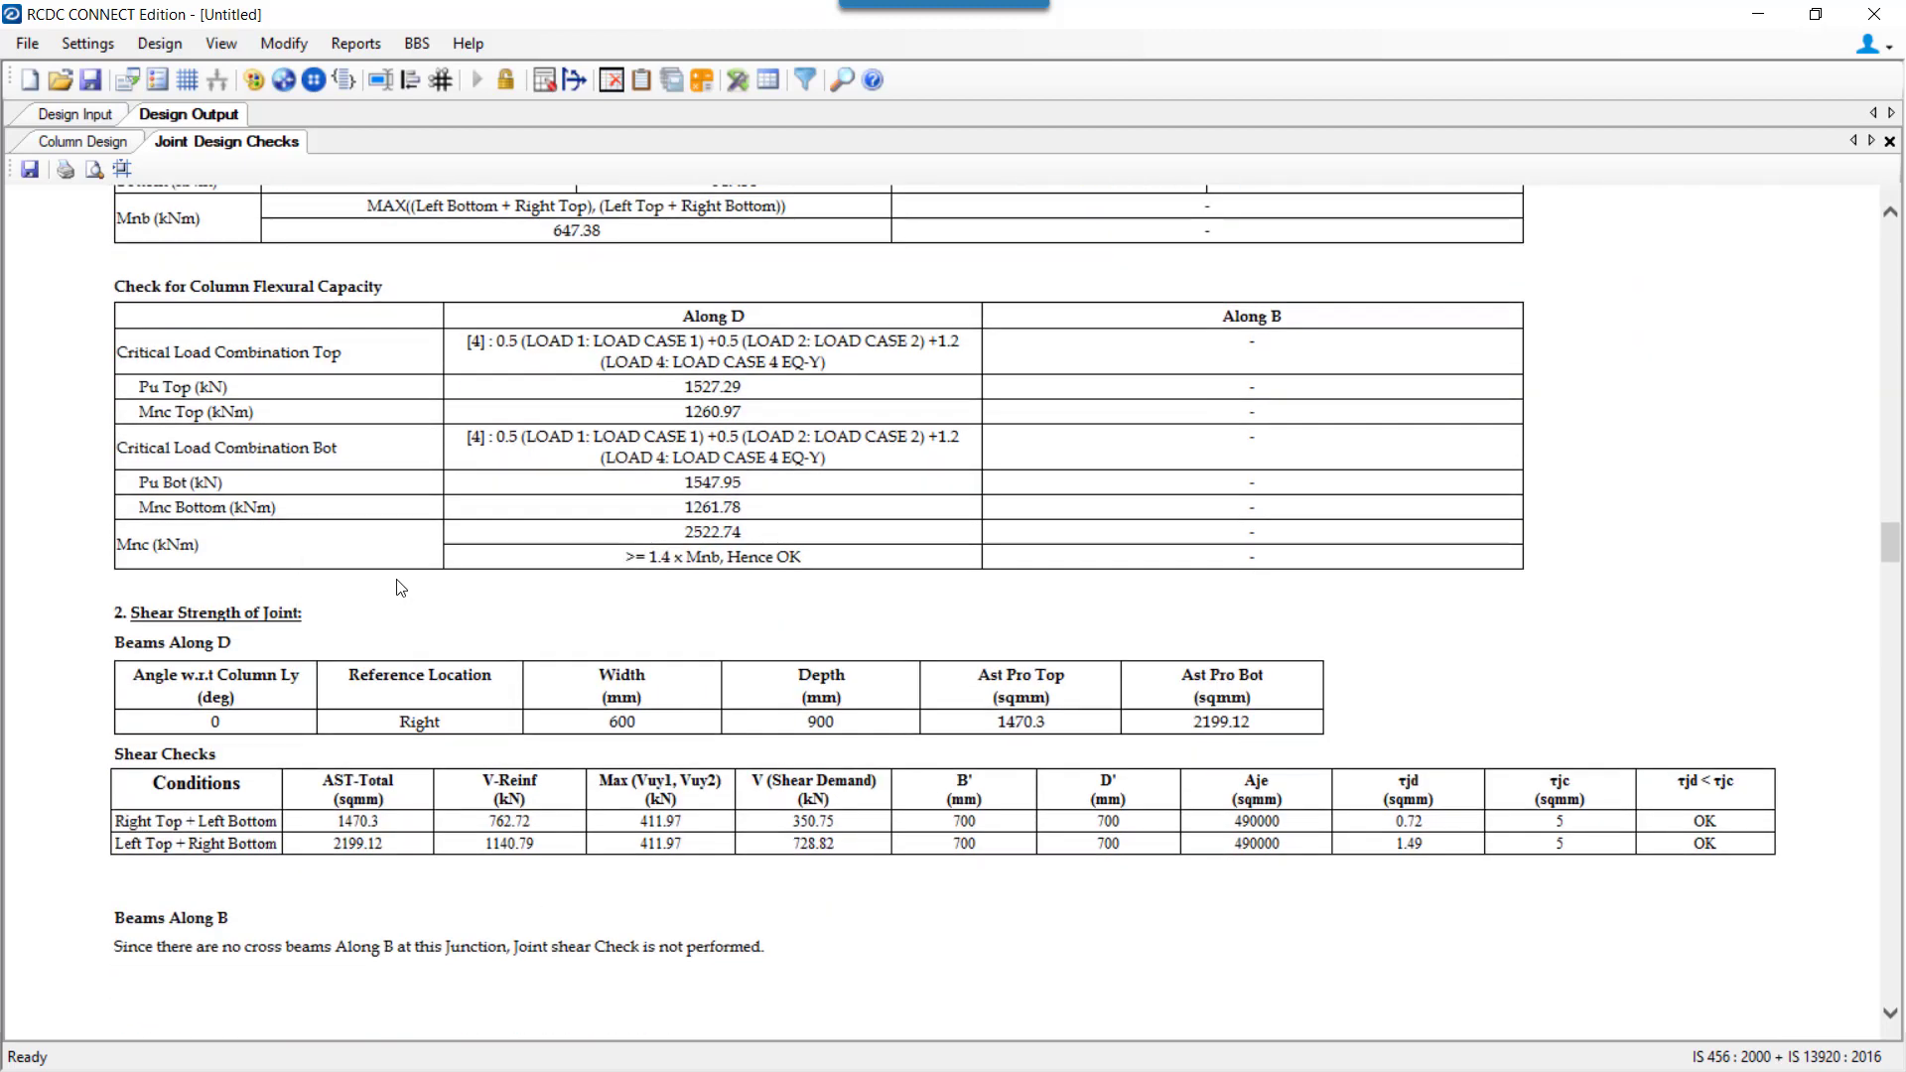
Examine column C22's joint check at 12.058 m and bring up its column design results for the merged levels.
scroll(639, 648, "down", 1)
scroll(640, 648, "down", 11)
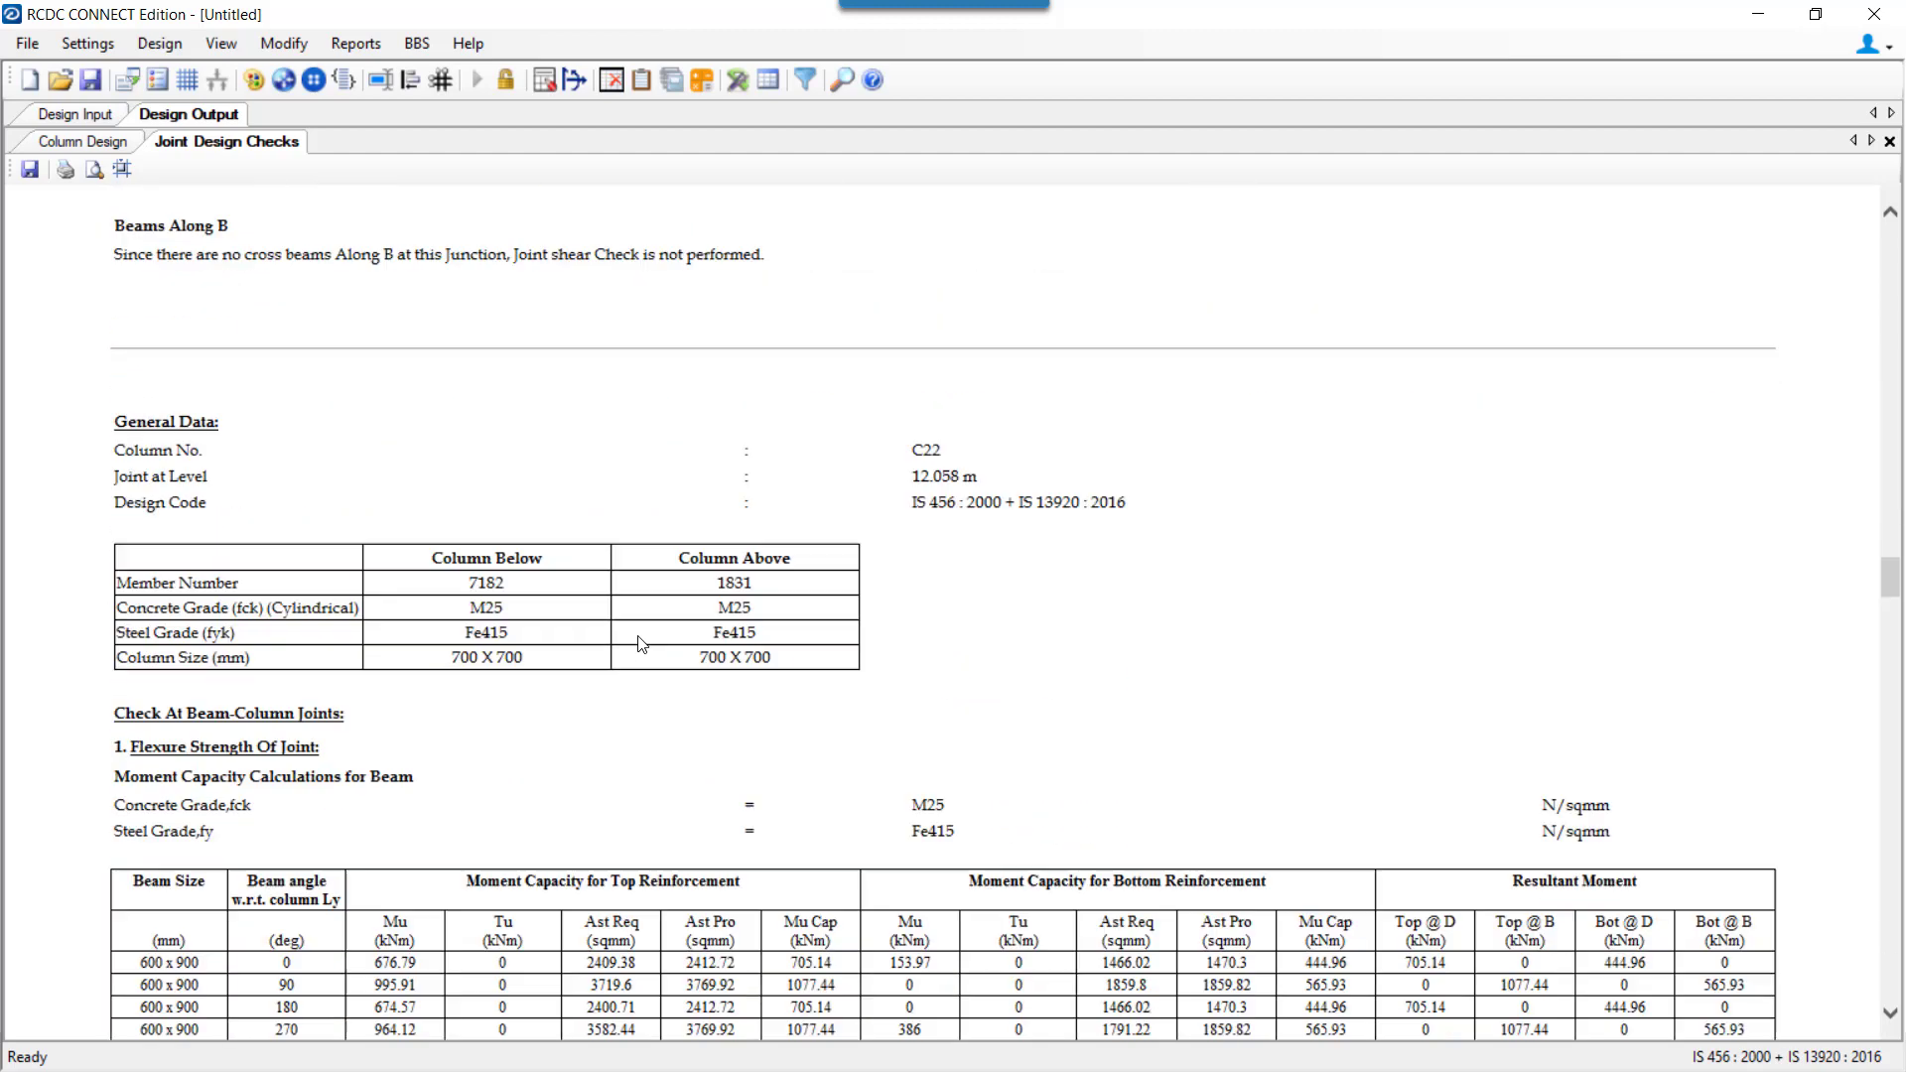
scroll(636, 591, "down", 8)
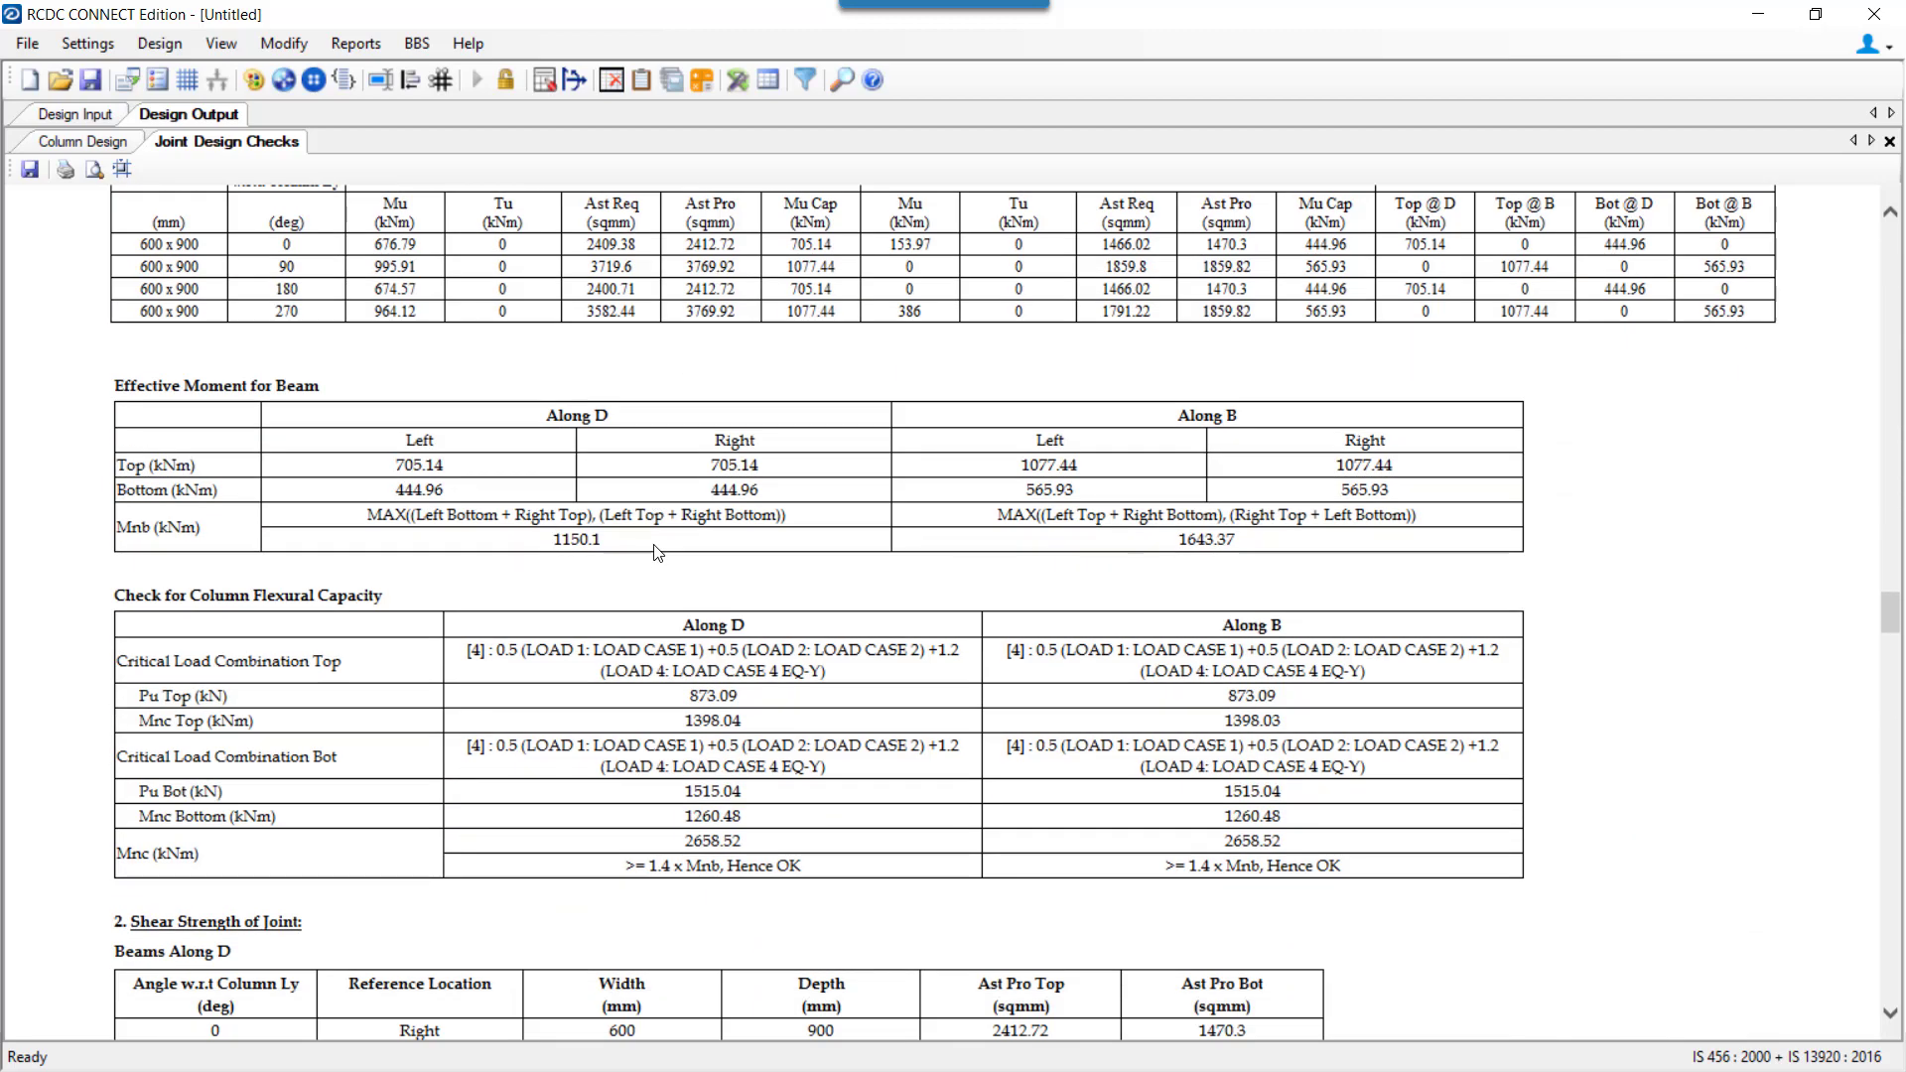
left_click(99, 145)
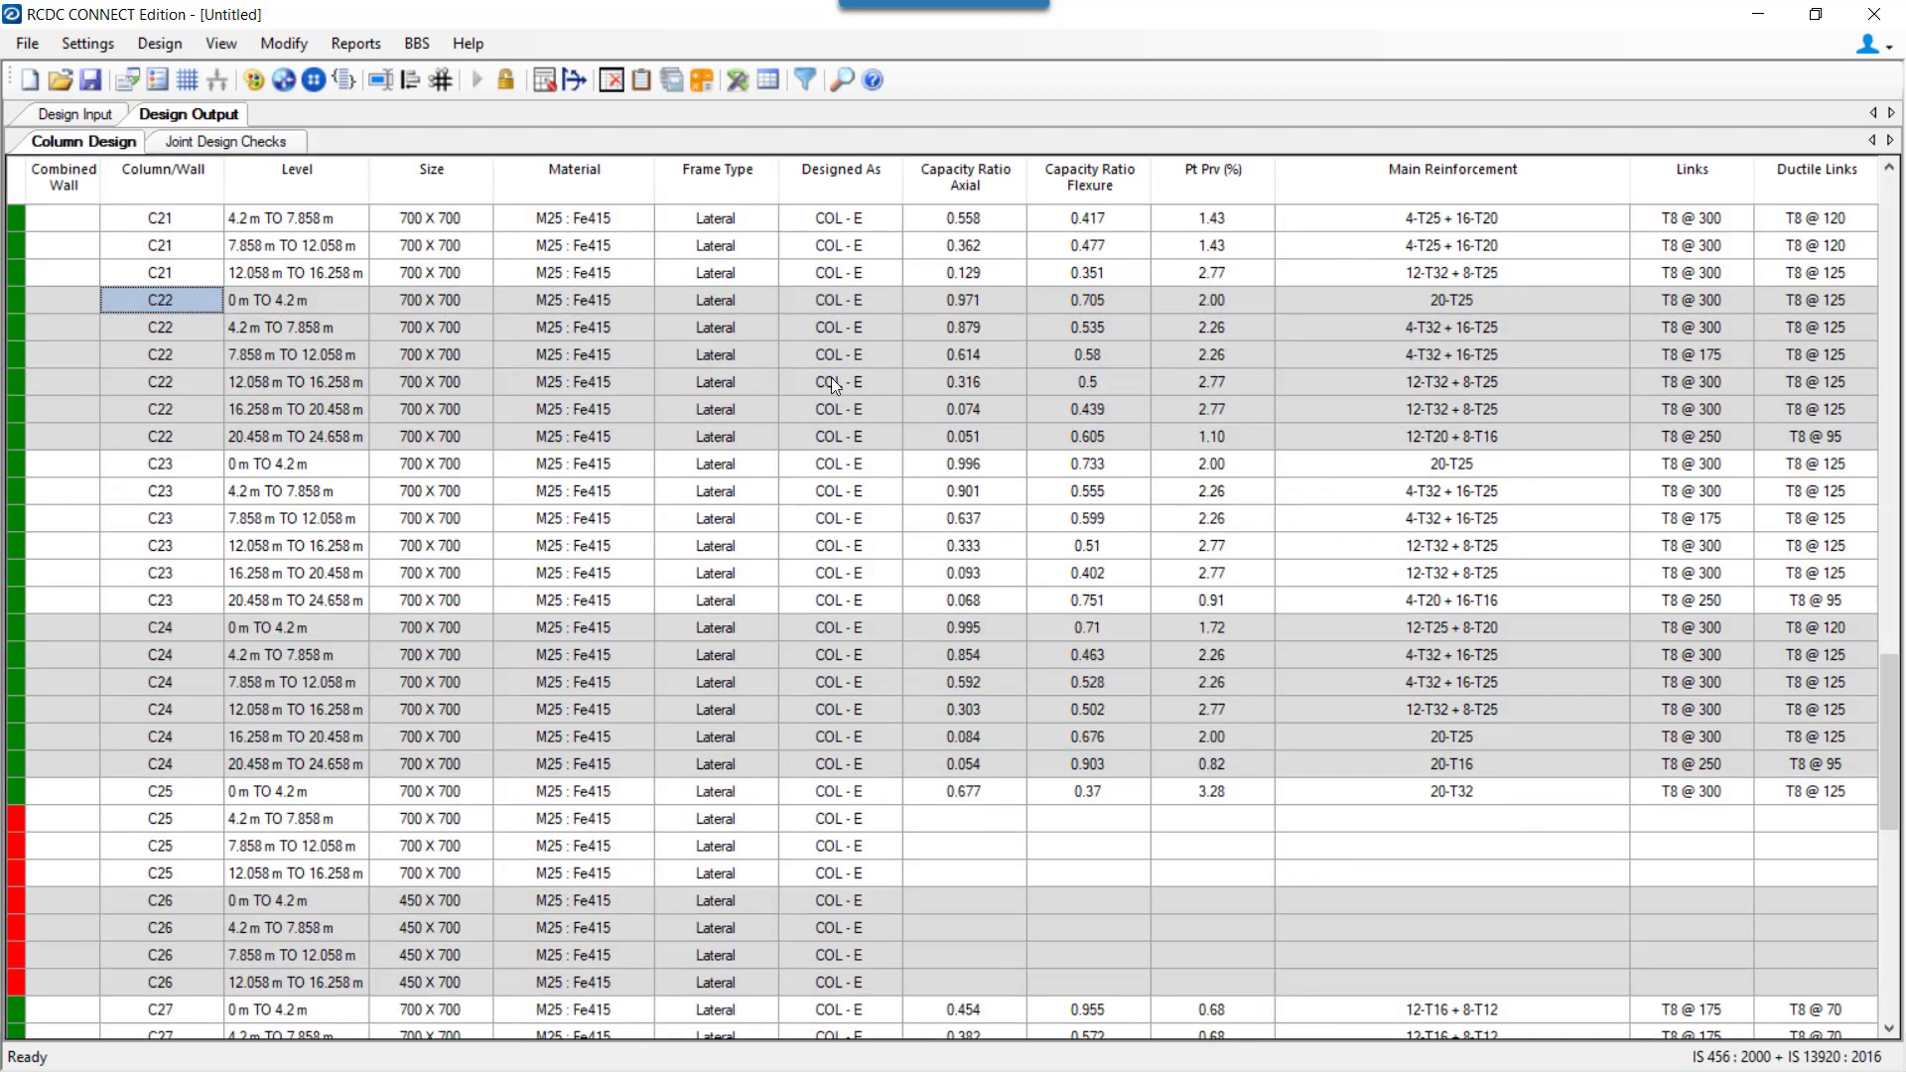
key("alt+Tab")
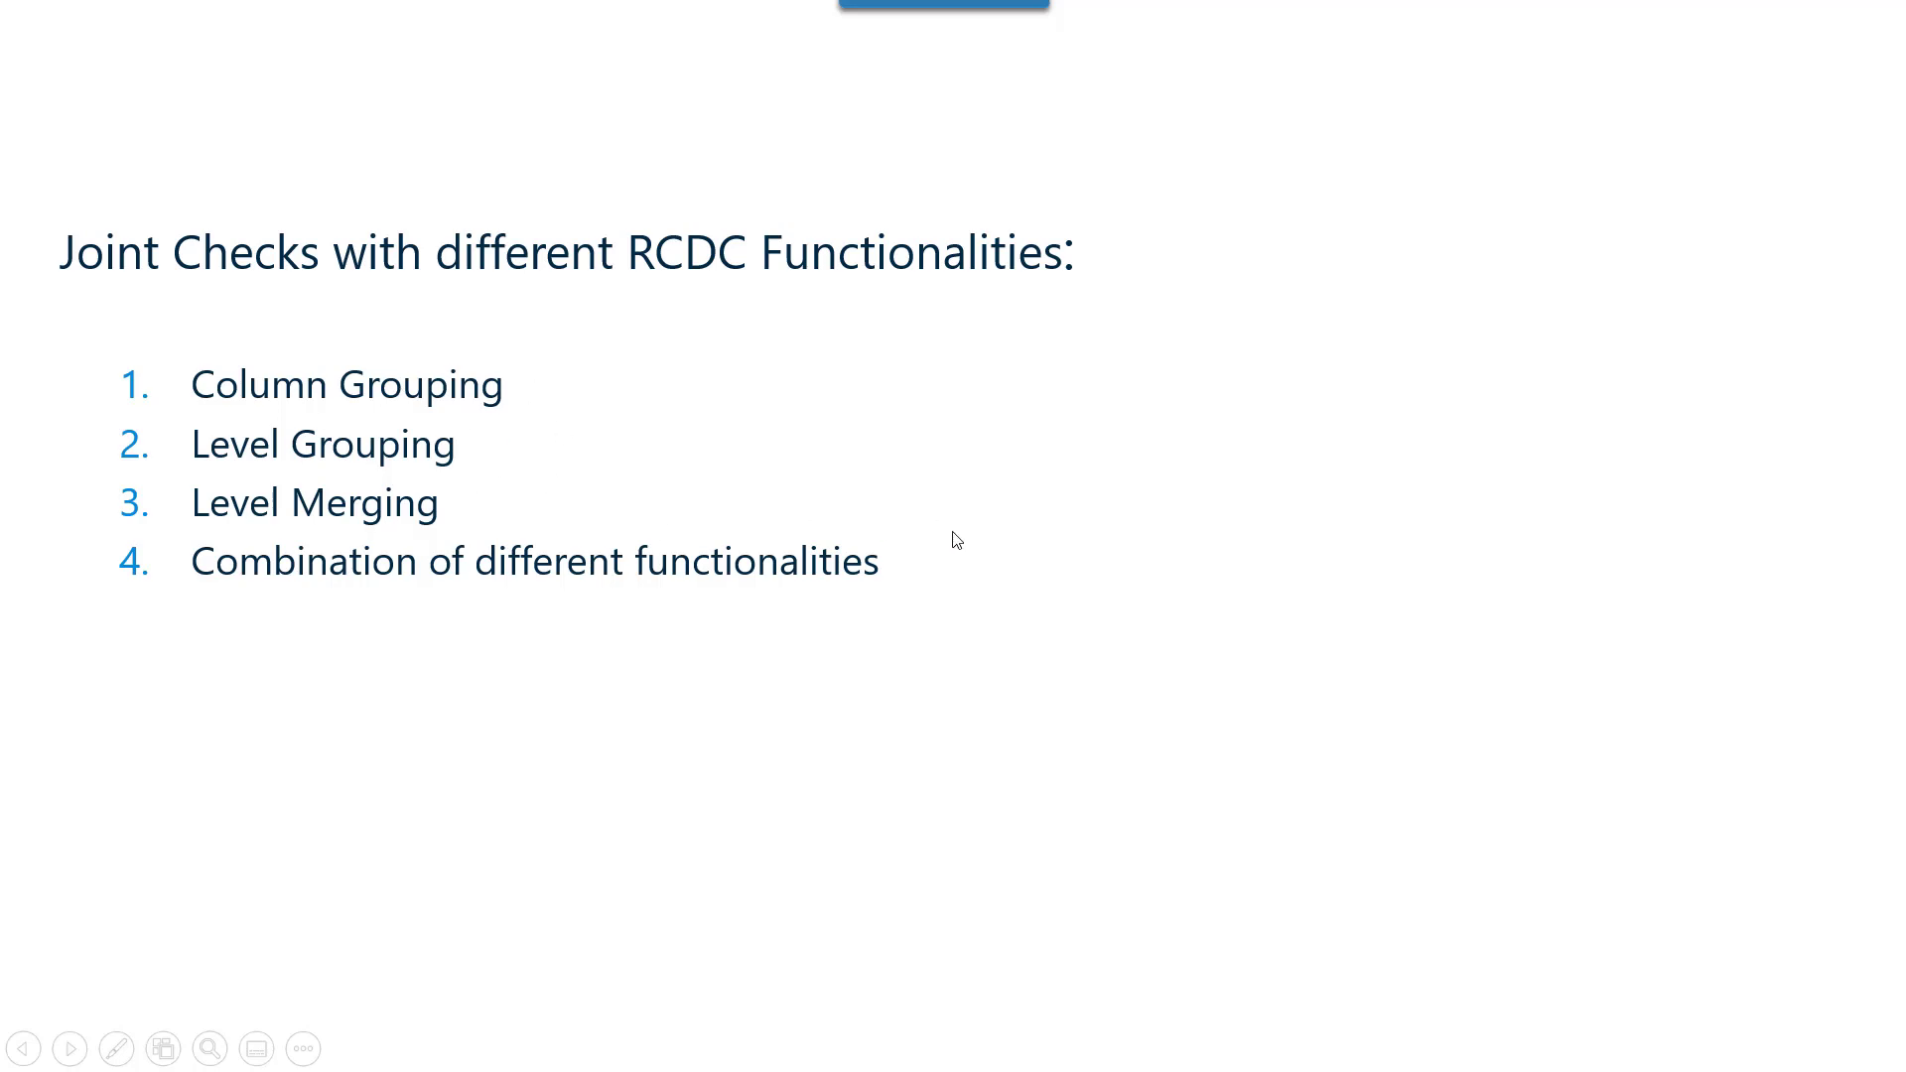
left_click(1093, 498)
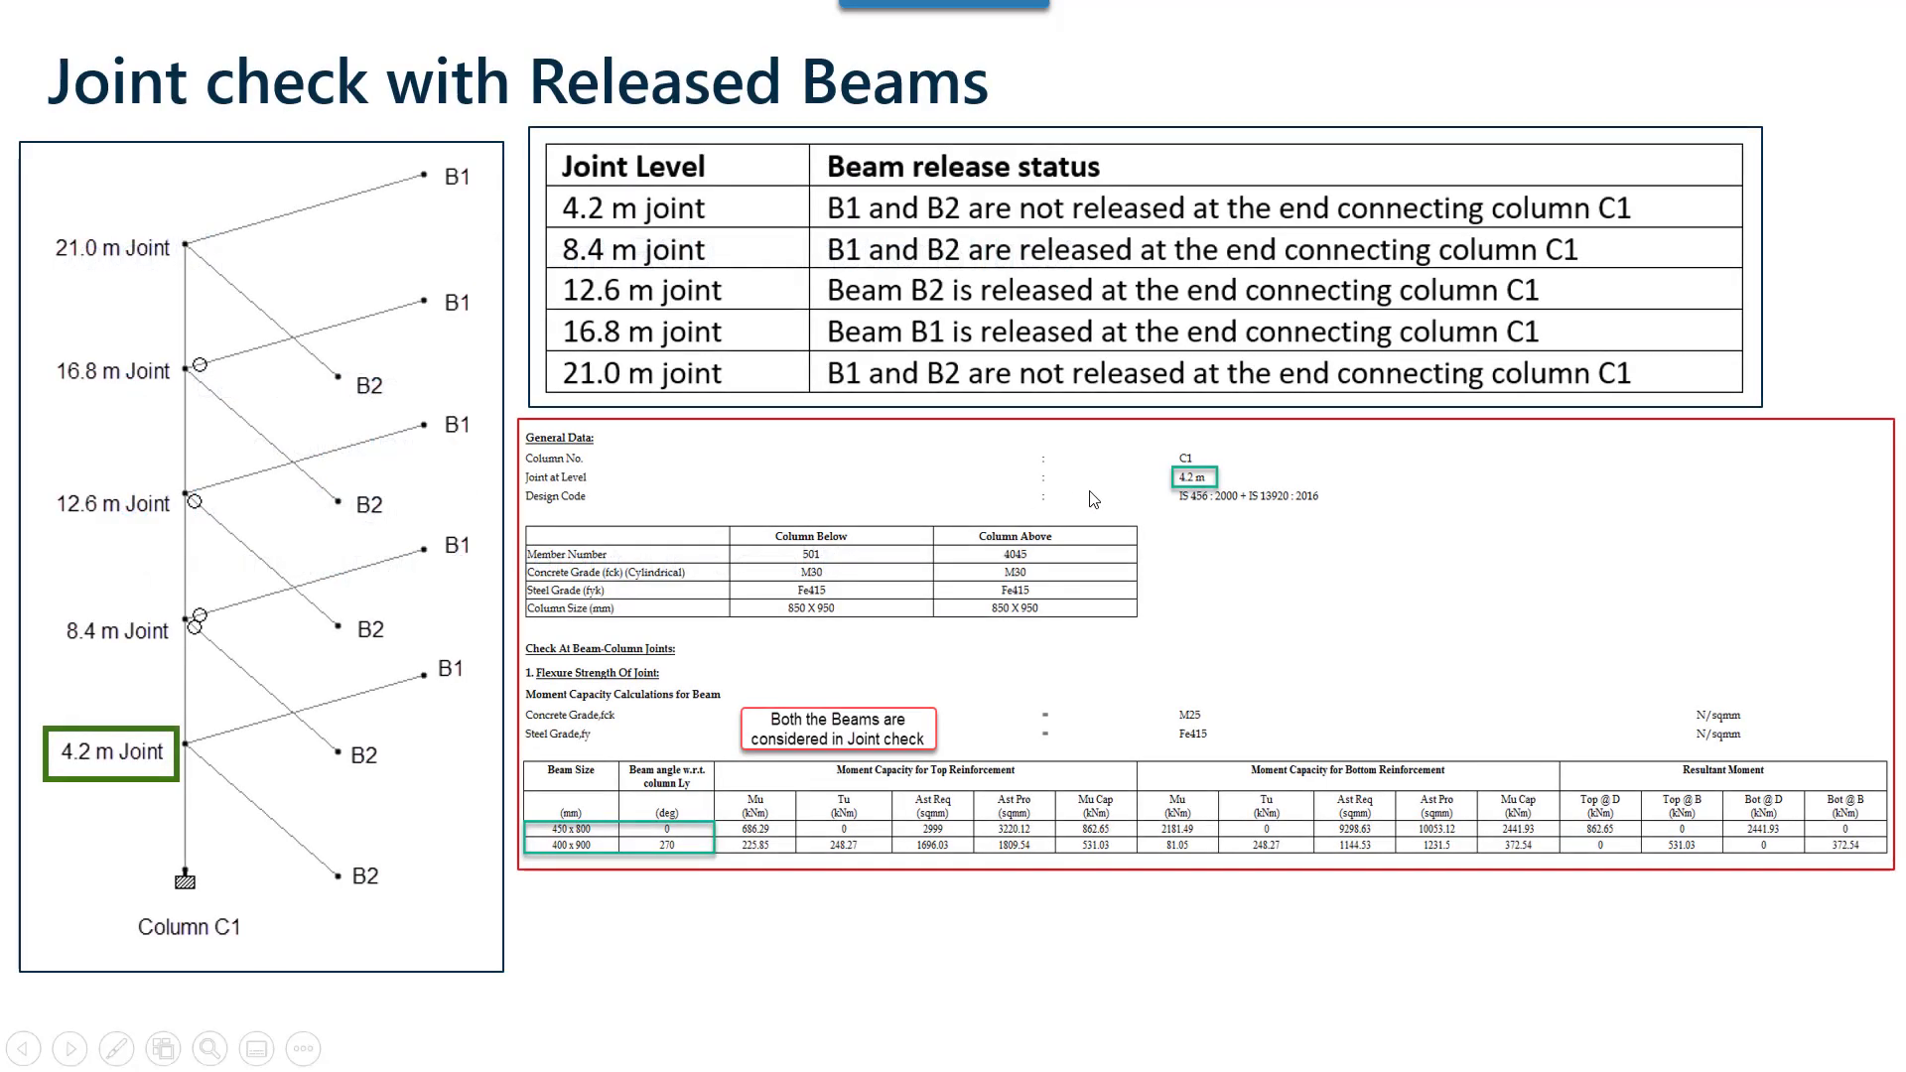